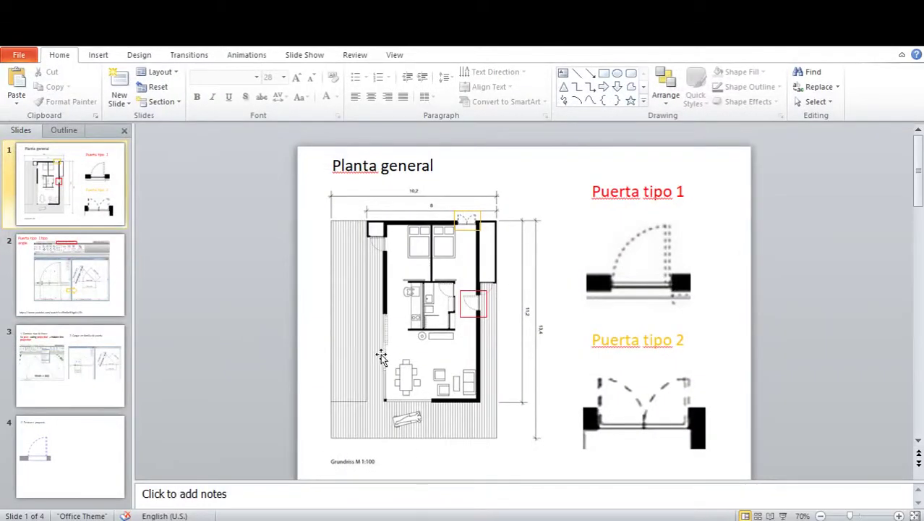
Select the floor-plan picture on slide 1, then move through slide 3 to slide 2.
{"action": "left_click", "coordinate": [411, 284]}
{"action": "left_click", "coordinate": [289, 285]}
{"action": "left_click", "coordinate": [387, 297]}
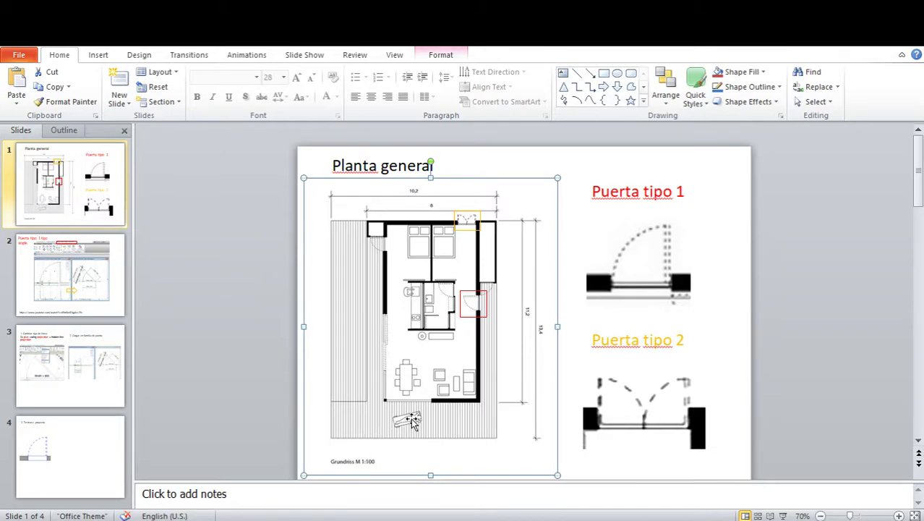
{"action": "left_click", "coordinate": [288, 372]}
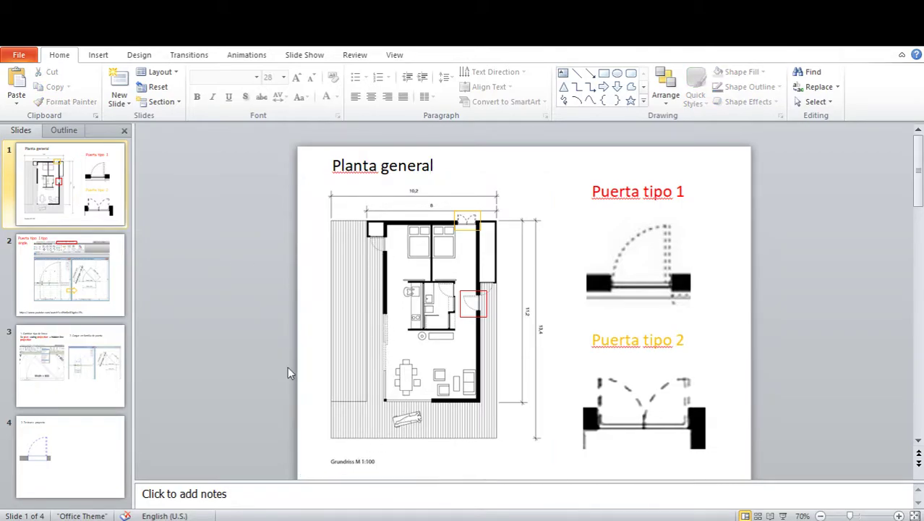
{"action": "left_click", "coordinate": [83, 352]}
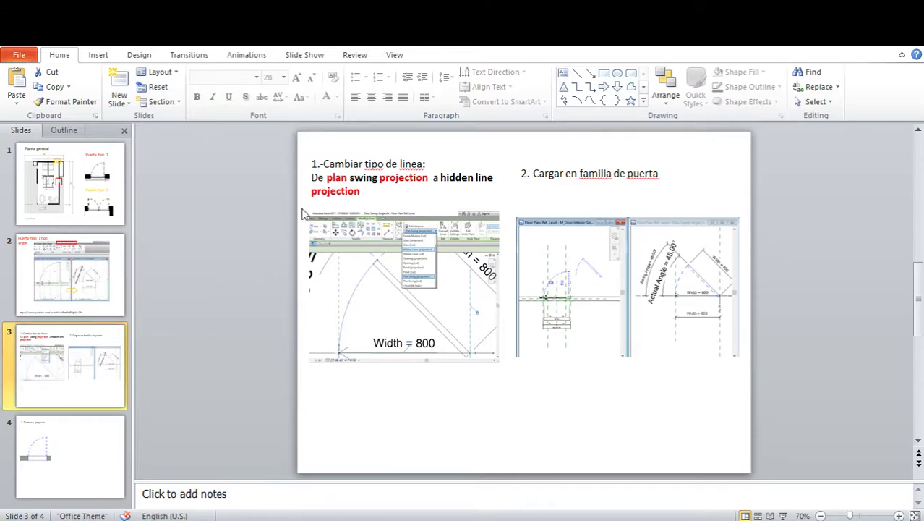
{"action": "left_click", "coordinate": [72, 254]}
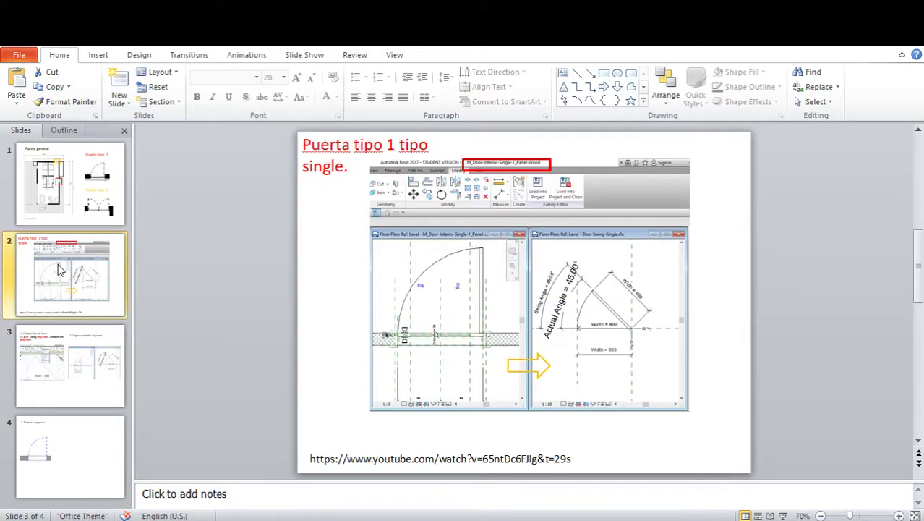
Insert 'Cg geek' before the YouTube URL in slide 2's source line.
{"action": "left_click", "coordinate": [371, 459]}
{"action": "left_click_drag", "start_coordinate": [346, 458], "coordinate": [576, 465]}
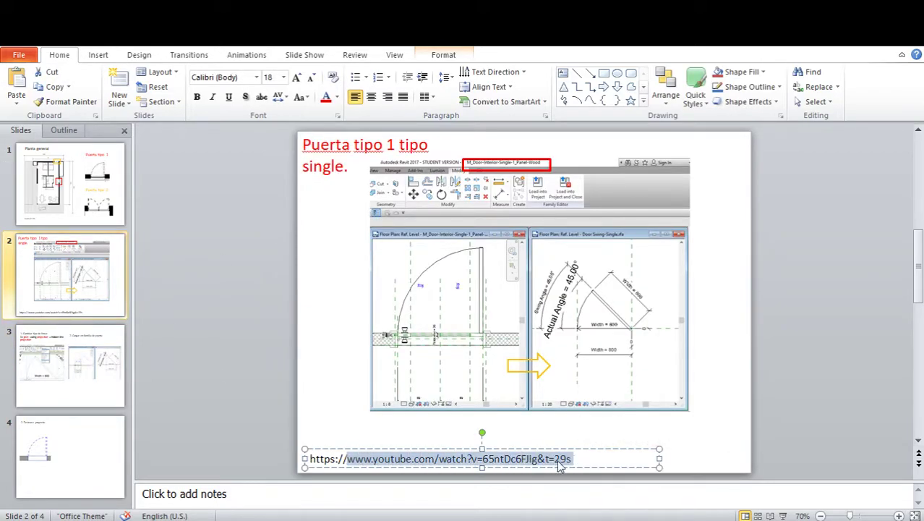
{"action": "left_click", "coordinate": [424, 457]}
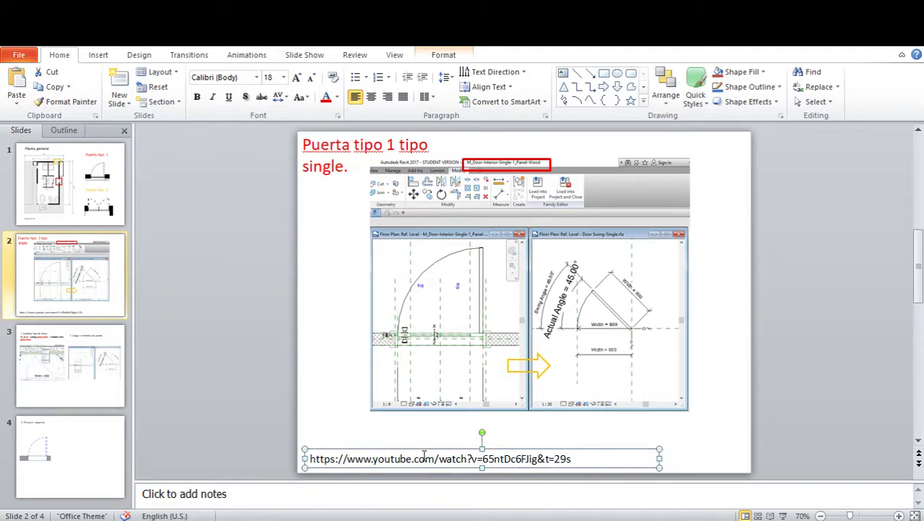
{"action": "left_click", "coordinate": [313, 457]}
{"action": "type", "text": "Cg "}
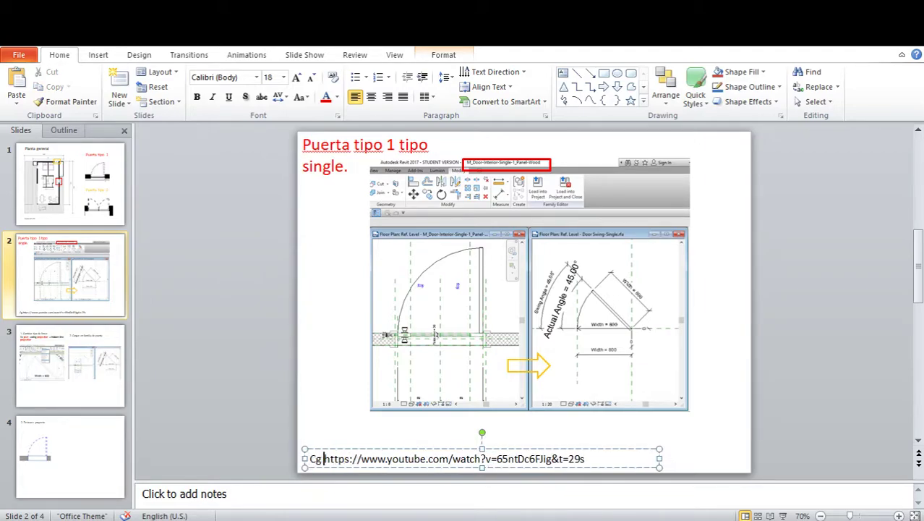
{"action": "type", "text": "geek"}
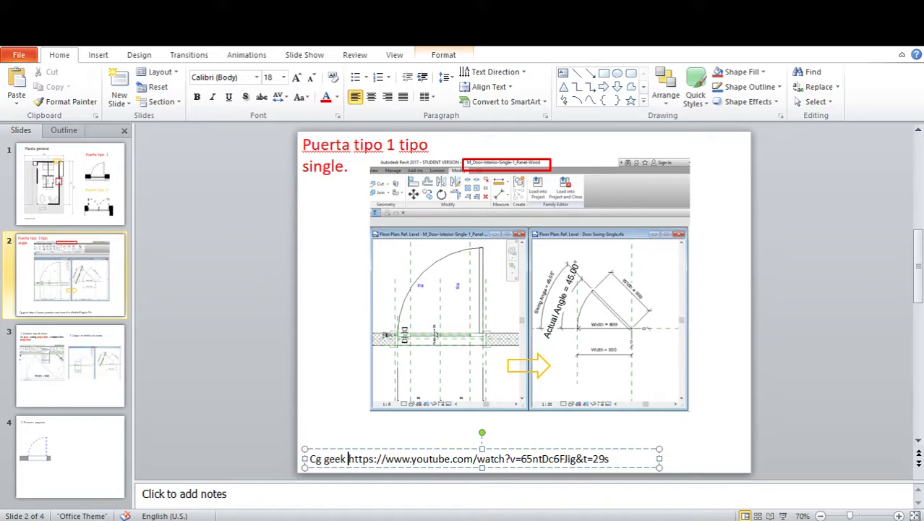
Return to slide 1 and select its floor-plan picture and the Planta general title.
{"action": "left_click", "coordinate": [86, 165]}
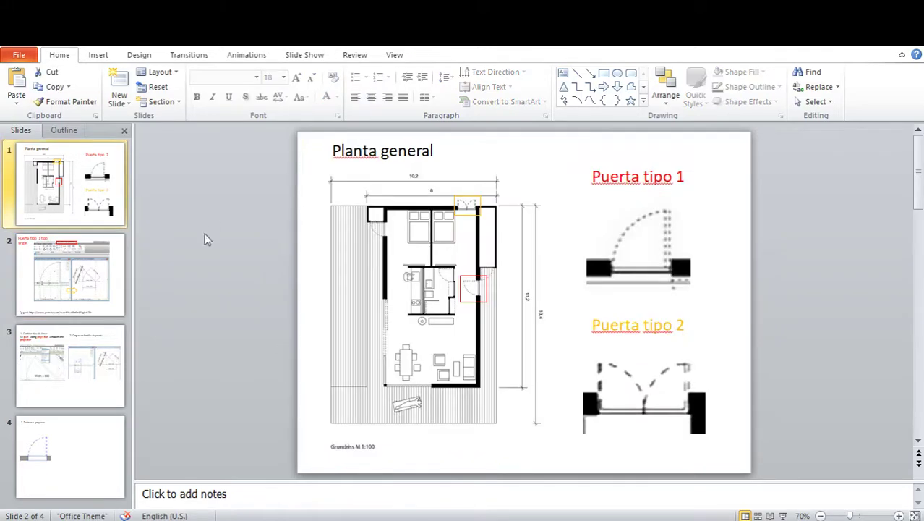
{"action": "left_click", "coordinate": [358, 312]}
{"action": "left_click", "coordinate": [282, 352]}
{"action": "left_click", "coordinate": [371, 340]}
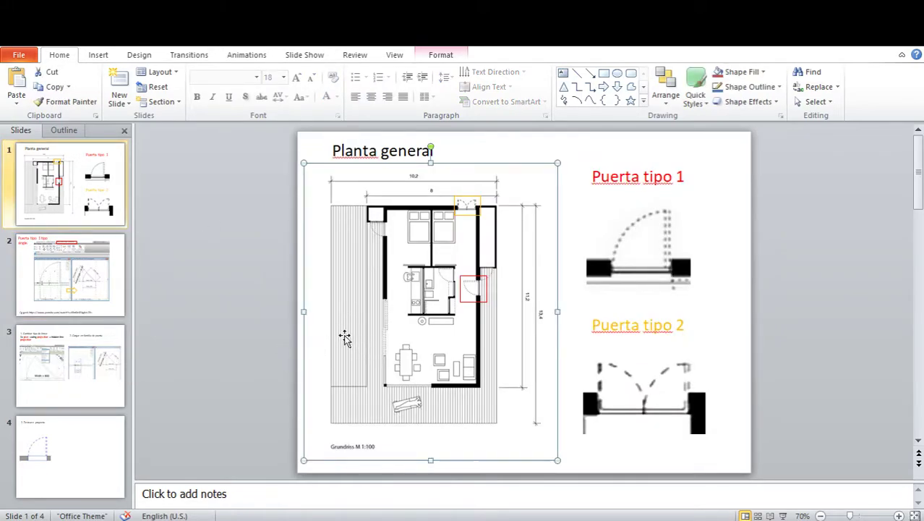
{"action": "left_click", "coordinate": [352, 151]}
{"action": "left_click", "coordinate": [366, 227]}
{"action": "left_click", "coordinate": [283, 234]}
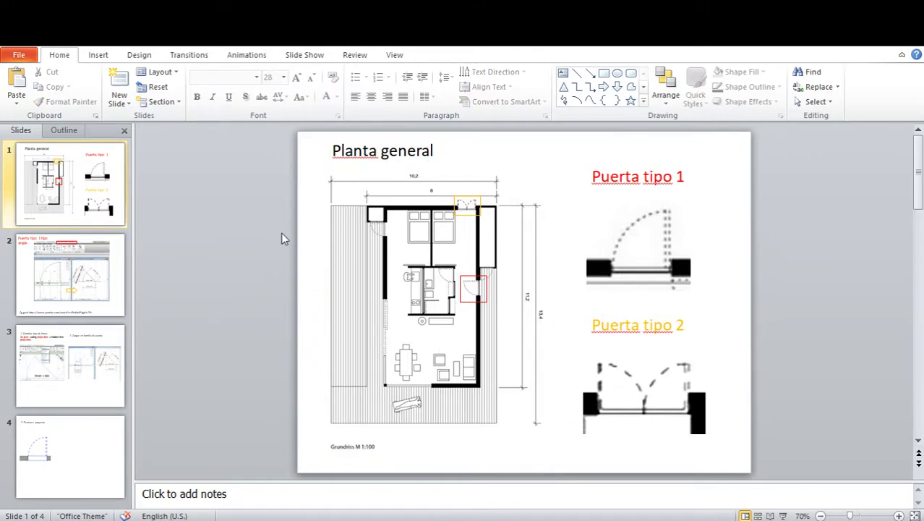
Present the deck from the Planta general slide to the door-family slide.
{"action": "key", "text": "F5"}
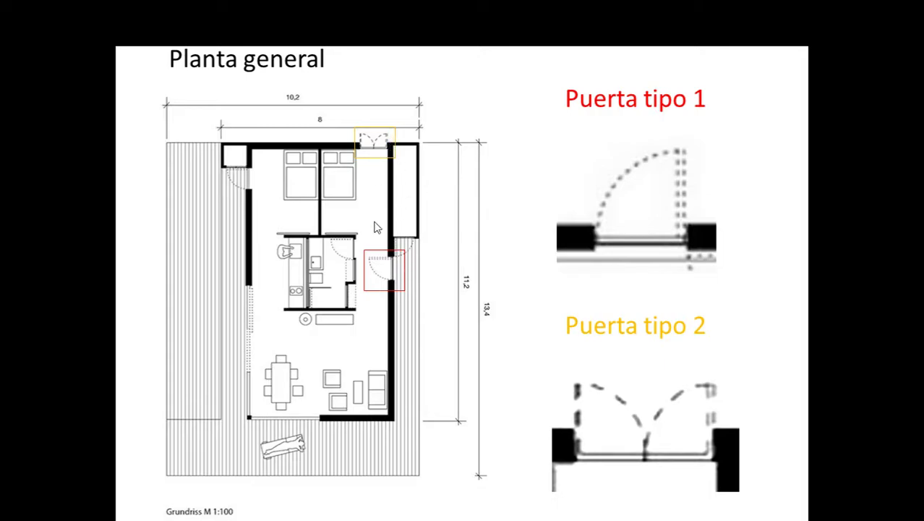
{"action": "left_click", "coordinate": [370, 262]}
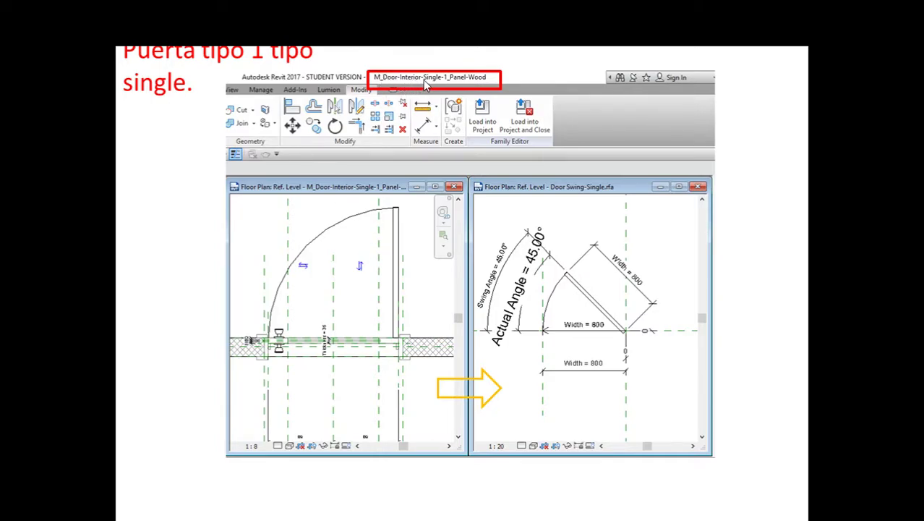
Leave the slide show and open M_Door-Interior-Single-1_Panel-Wood from the metric Doors > Residential library in Revit.
{"action": "key", "text": "Escape"}
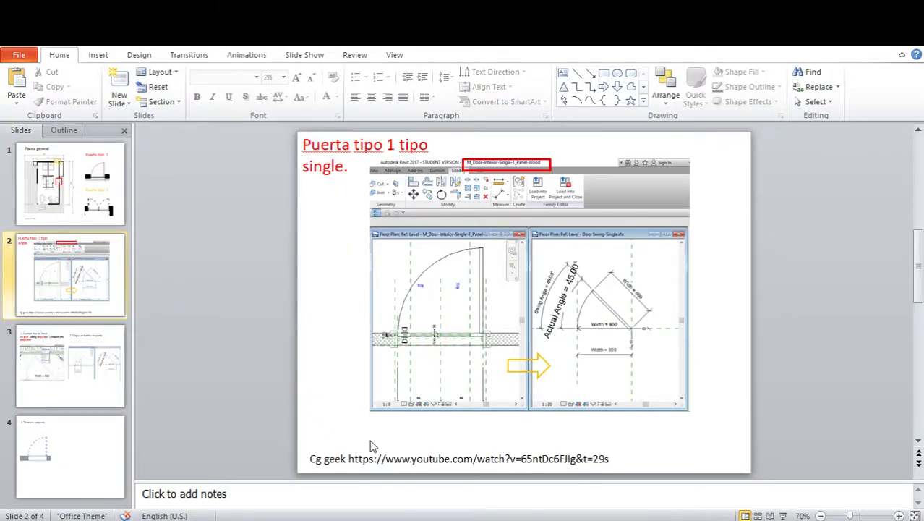
{"action": "key", "text": "alt+Tab"}
{"action": "left_click", "coordinate": [13, 50]}
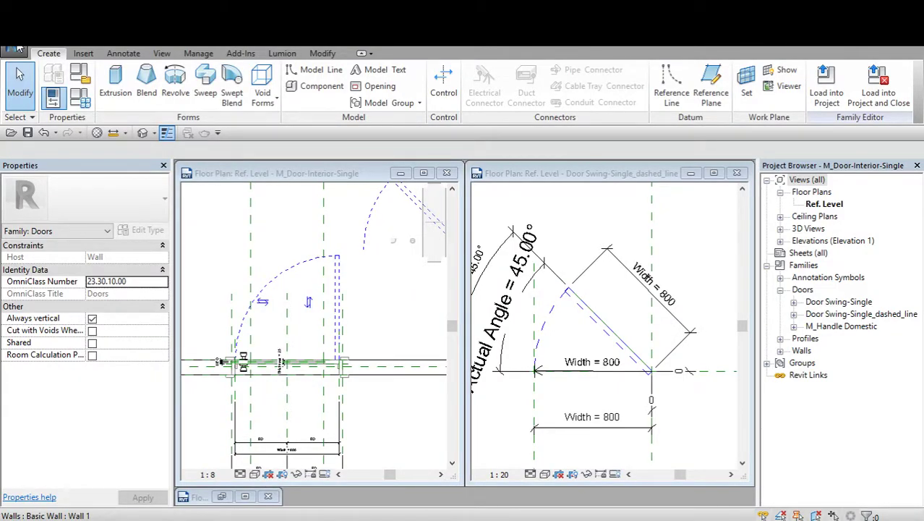
{"action": "left_click", "coordinate": [90, 132]}
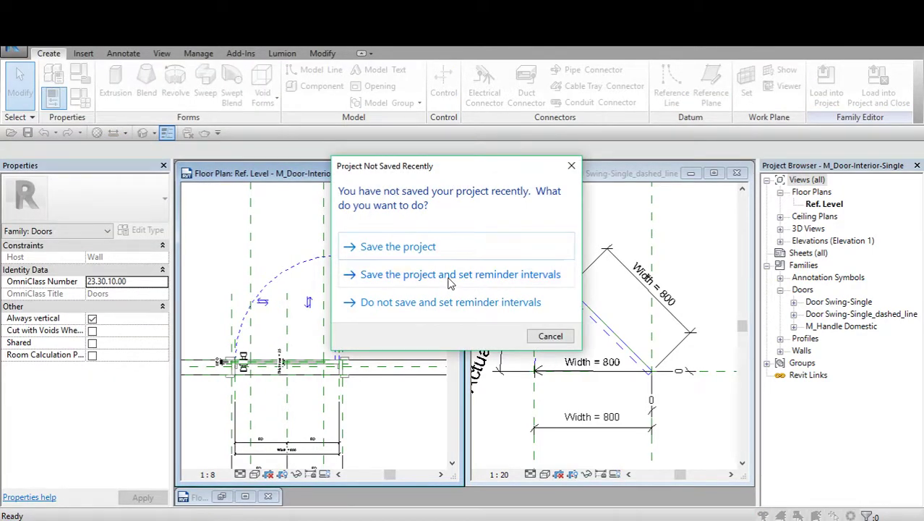
{"action": "left_click", "coordinate": [548, 336]}
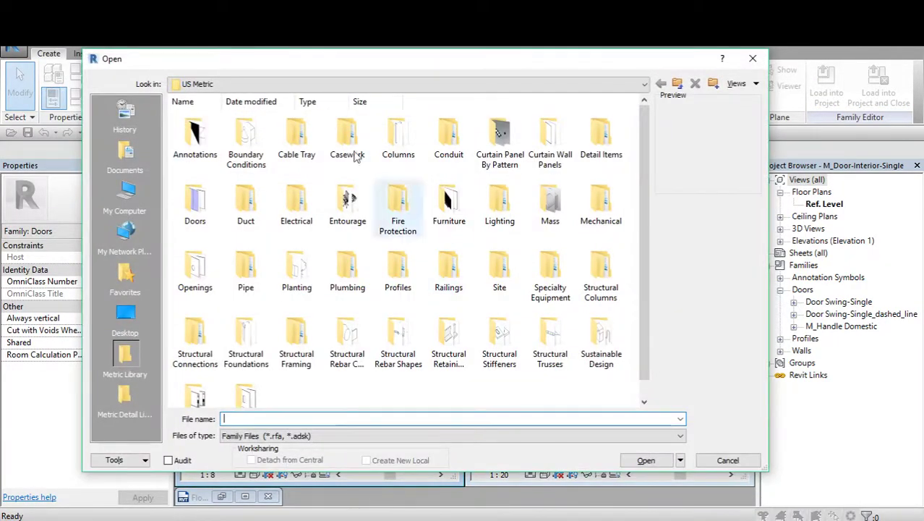
{"action": "double_click", "coordinate": [197, 206]}
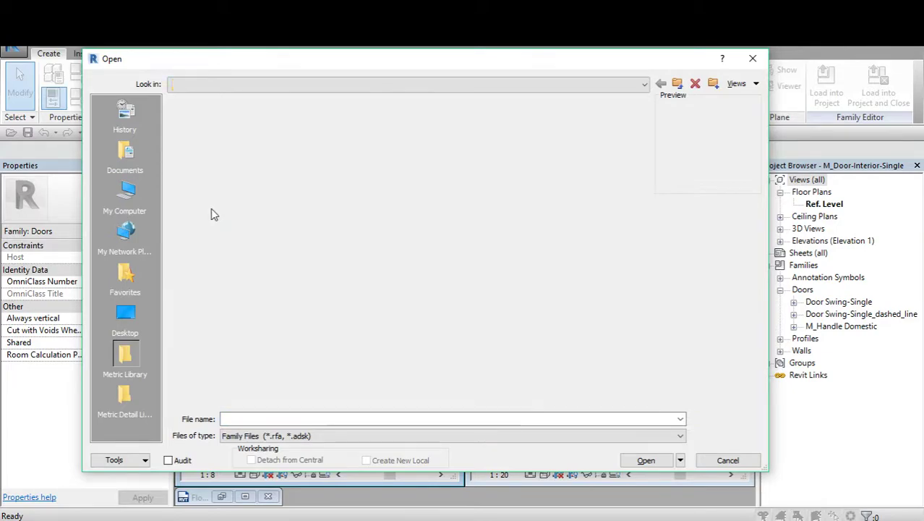
{"action": "left_click_drag", "start_coordinate": [304, 68], "coordinate": [294, 65]}
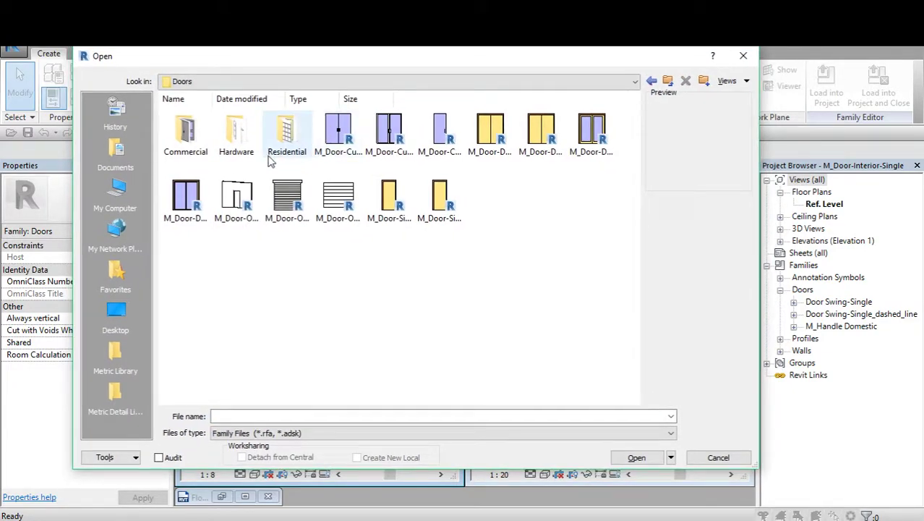
{"action": "double_click", "coordinate": [304, 139]}
{"action": "left_click", "coordinate": [249, 230]}
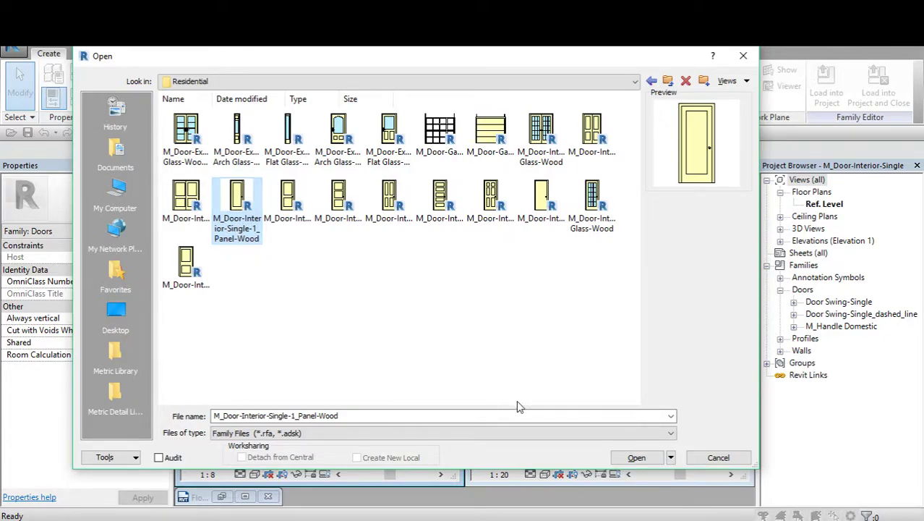
{"action": "left_click", "coordinate": [635, 457]}
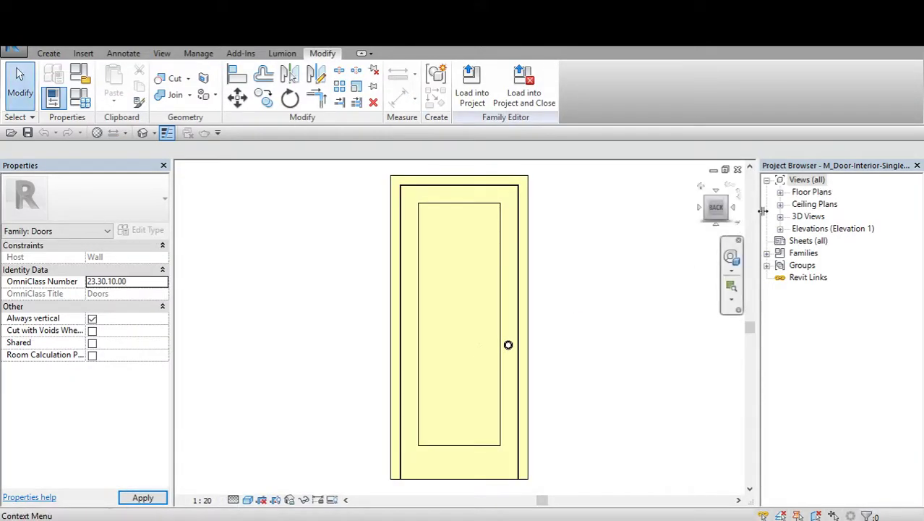
Open the door family's Ref. Level floor plan and review its family type parameters.
{"action": "mouse_move", "coordinate": [712, 206]}
{"action": "left_mouse_down"}
{"action": "mouse_move", "coordinate": [525, 337]}
{"action": "mouse_move", "coordinate": [559, 243]}
{"action": "left_mouse_up"}
{"action": "double_click", "coordinate": [816, 193]}
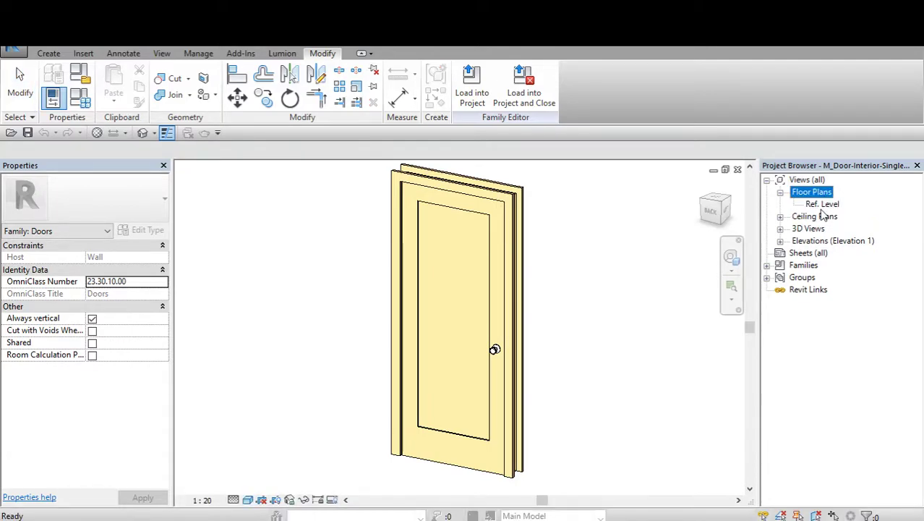
{"action": "double_click", "coordinate": [822, 204]}
{"action": "left_click", "coordinate": [79, 75]}
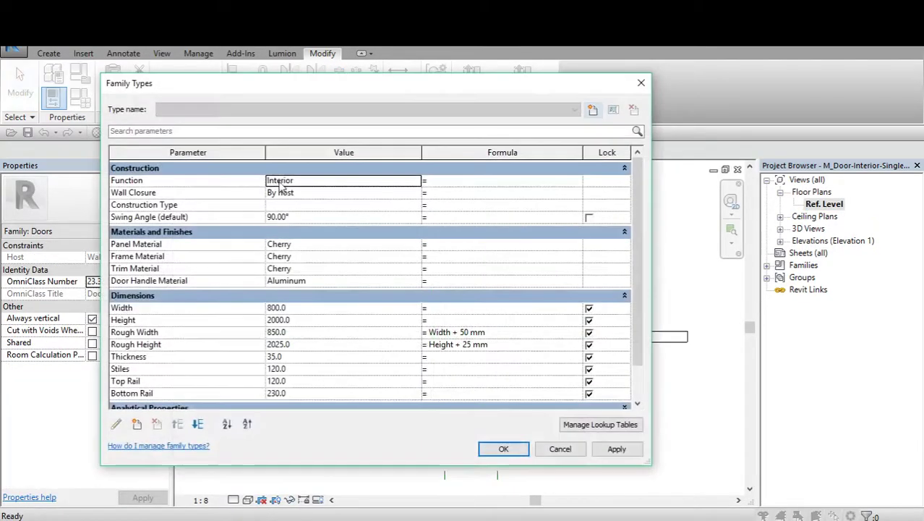
{"action": "scroll", "coordinate": [641, 209], "scroll_direction": "down", "scroll_amount": 3}
{"action": "scroll", "coordinate": [640, 209], "scroll_direction": "up", "scroll_amount": 3}
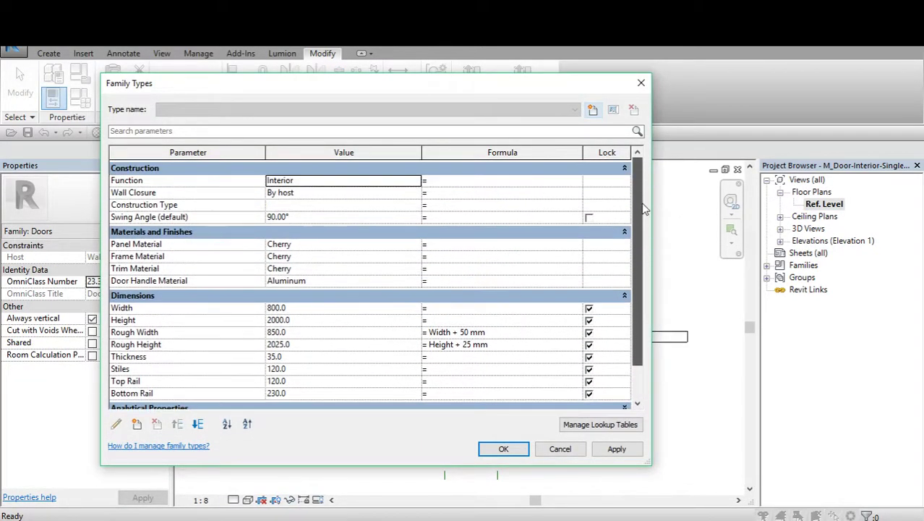
{"action": "left_click_drag", "start_coordinate": [643, 85], "coordinate": [664, 82]}
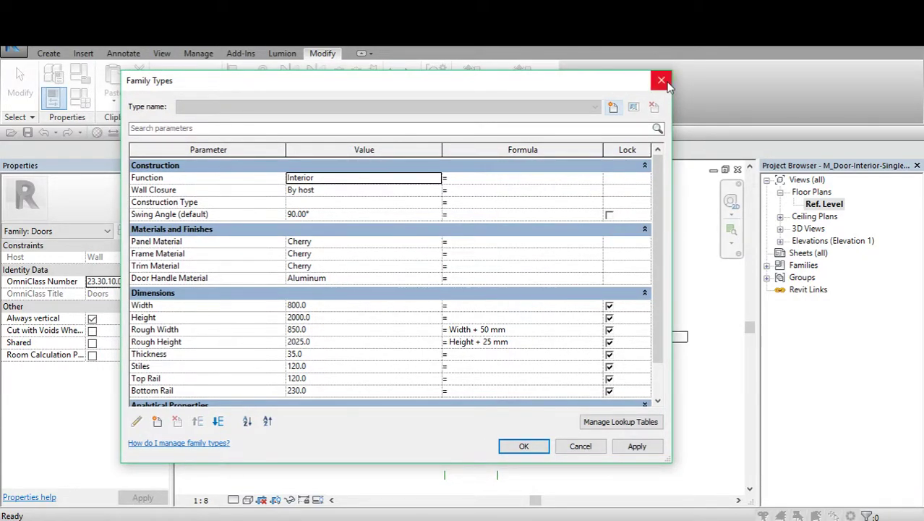
{"action": "left_click", "coordinate": [661, 80]}
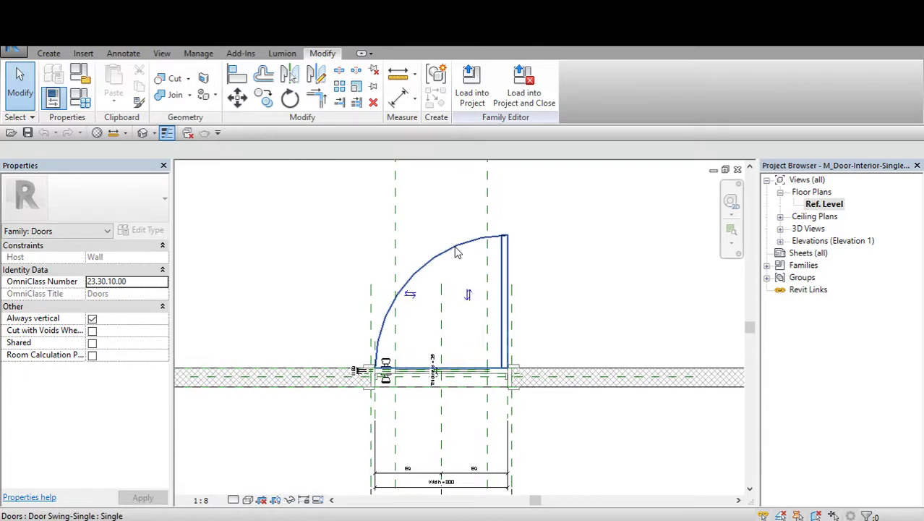
Select the nested door swing in the plan, then view the slide at 90% zoom.
{"action": "left_click", "coordinate": [478, 271]}
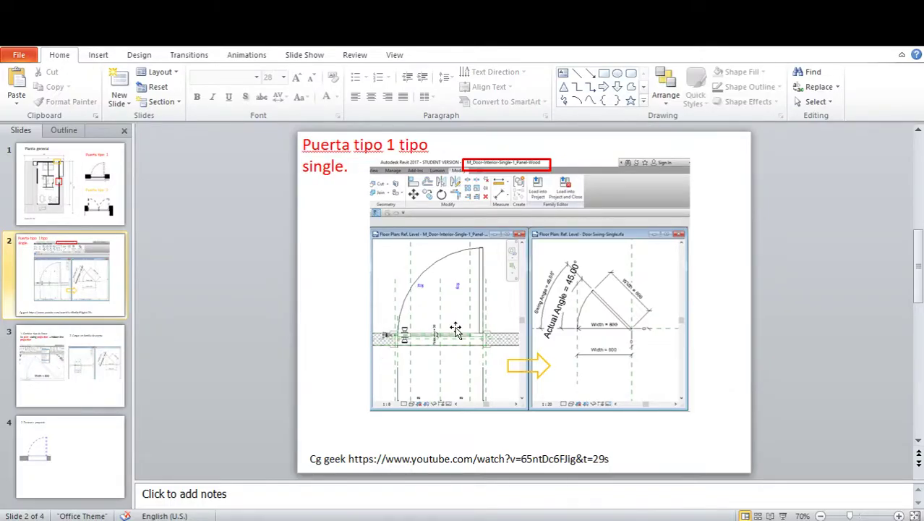
{"action": "left_click", "coordinate": [452, 326]}
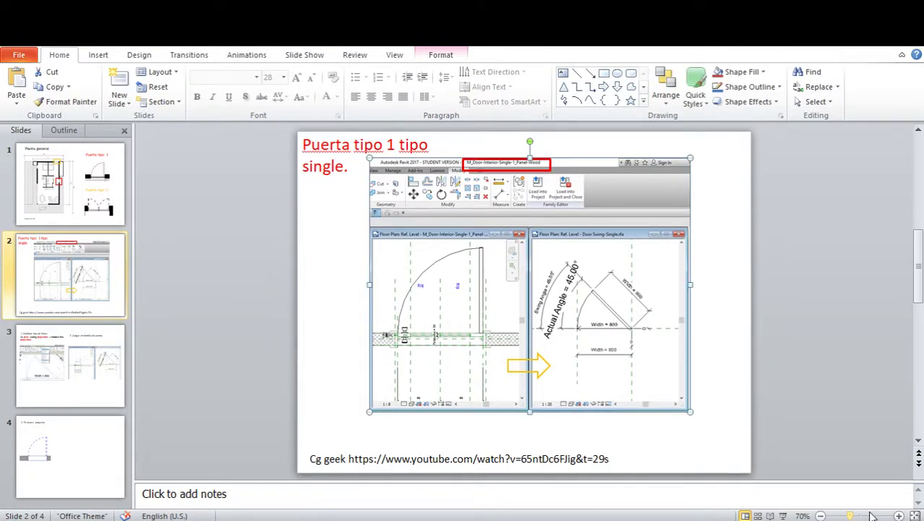
{"action": "double_click", "coordinate": [899, 516]}
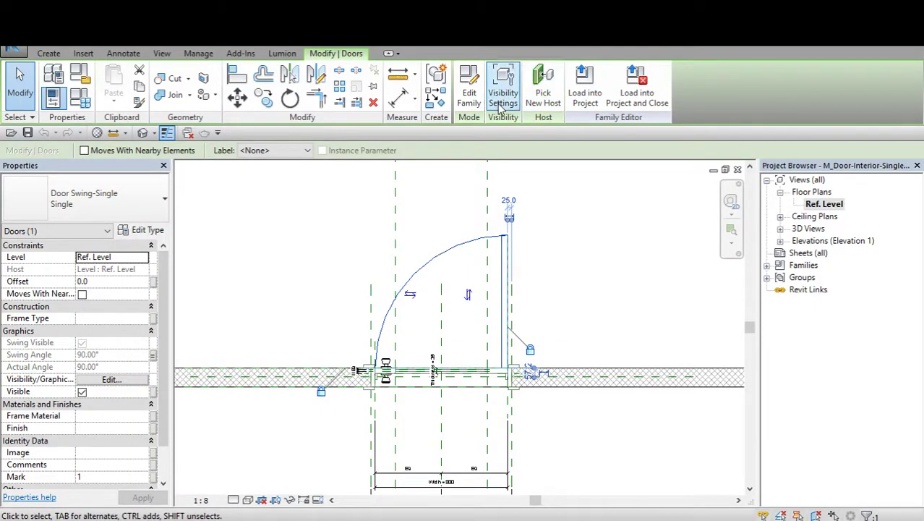
Edit the nested Door Swing-Single family, zoom to its Ref. Level swing arc, and check its subcategory.
{"action": "left_click", "coordinate": [469, 102]}
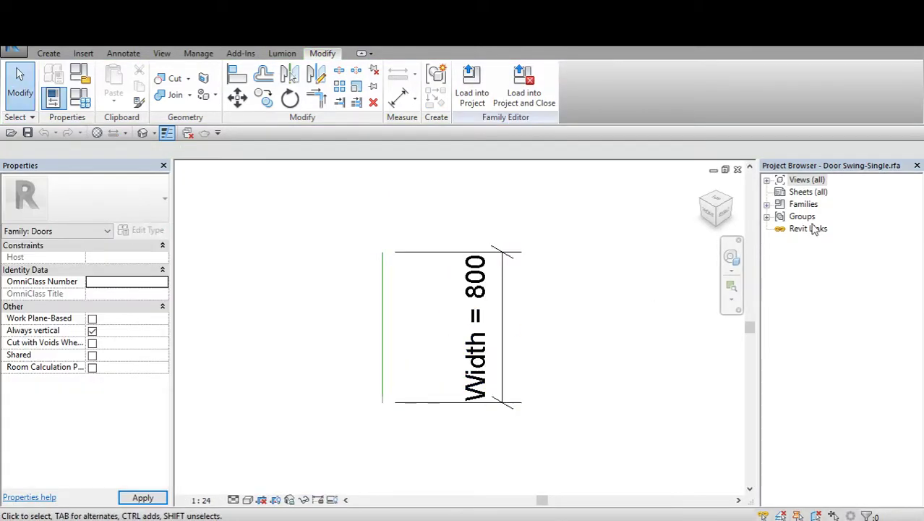
{"action": "double_click", "coordinate": [806, 179]}
{"action": "double_click", "coordinate": [811, 191]}
{"action": "double_click", "coordinate": [825, 204]}
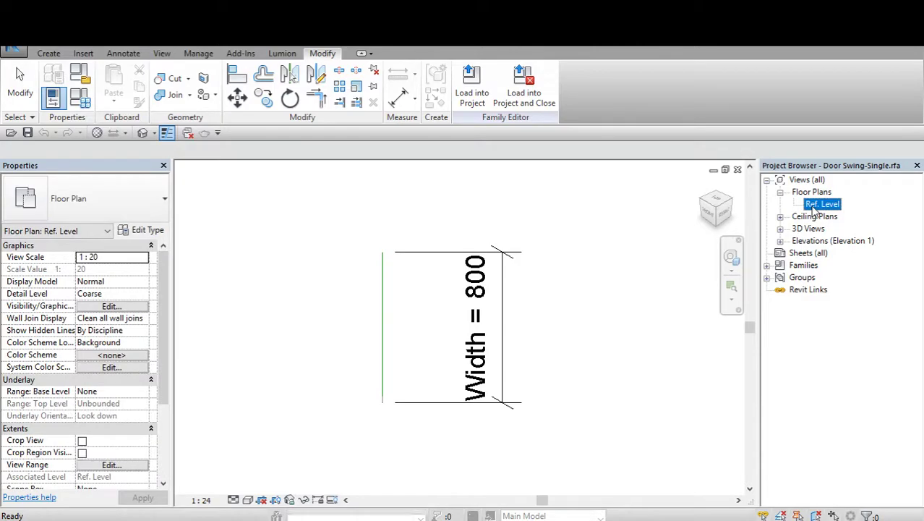
{"action": "scroll", "coordinate": [395, 285], "scroll_direction": "up", "scroll_amount": 3}
{"action": "scroll", "coordinate": [391, 282], "scroll_direction": "up", "scroll_amount": 2}
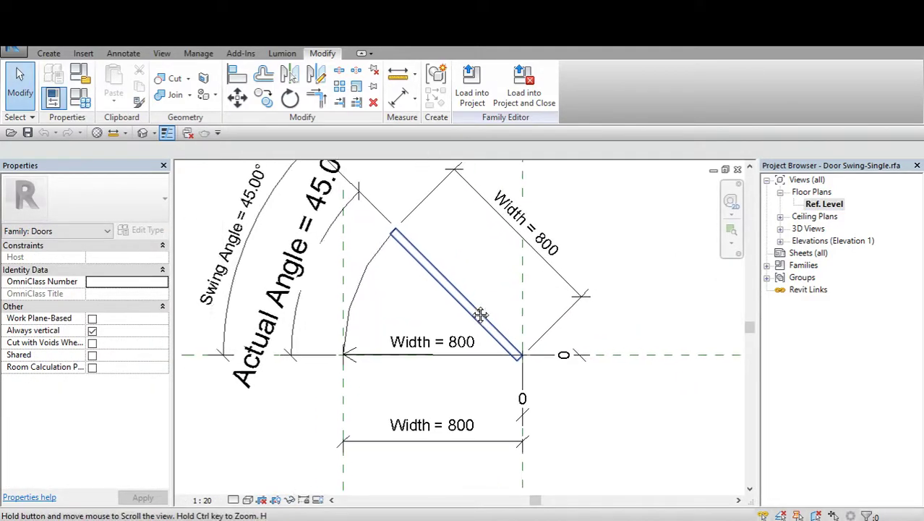
{"action": "scroll", "coordinate": [387, 279], "scroll_direction": "up", "scroll_amount": 2}
{"action": "middle_click_drag", "start_coordinate": [425, 258], "coordinate": [449, 262]}
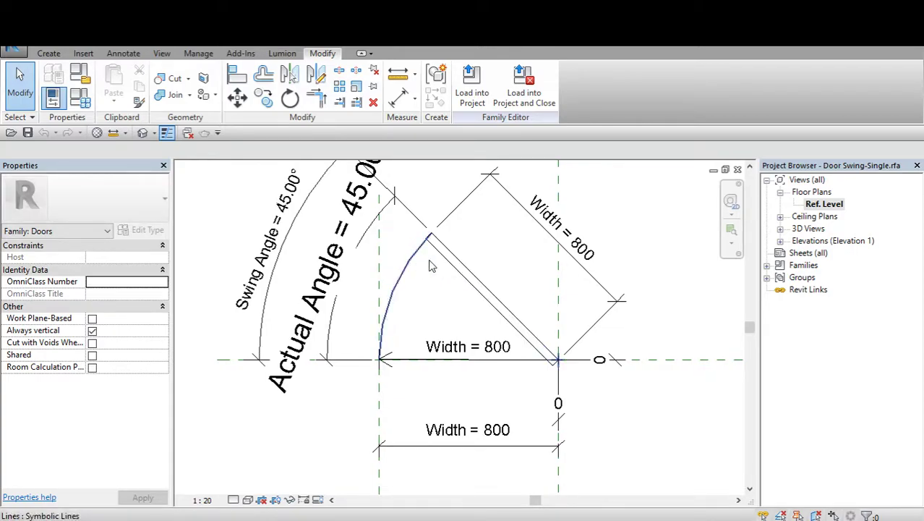
{"action": "left_click", "coordinate": [416, 268]}
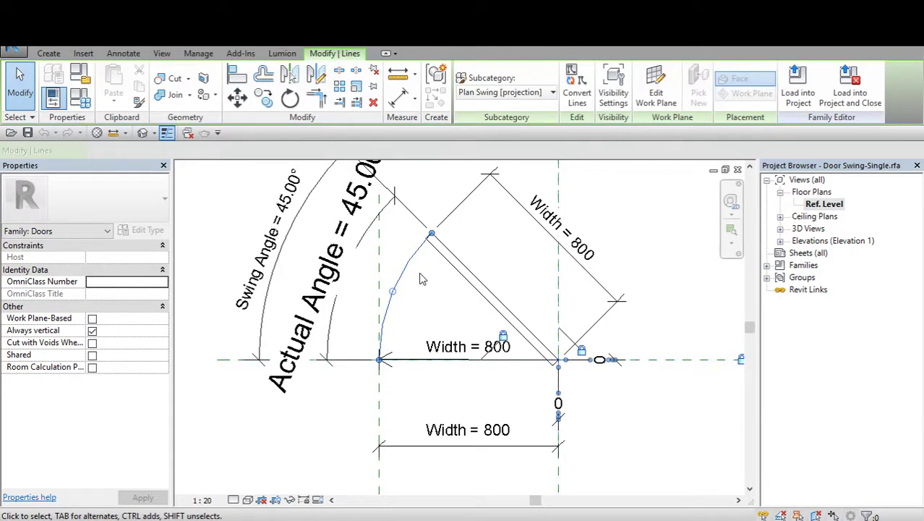
{"action": "left_click", "coordinate": [526, 95]}
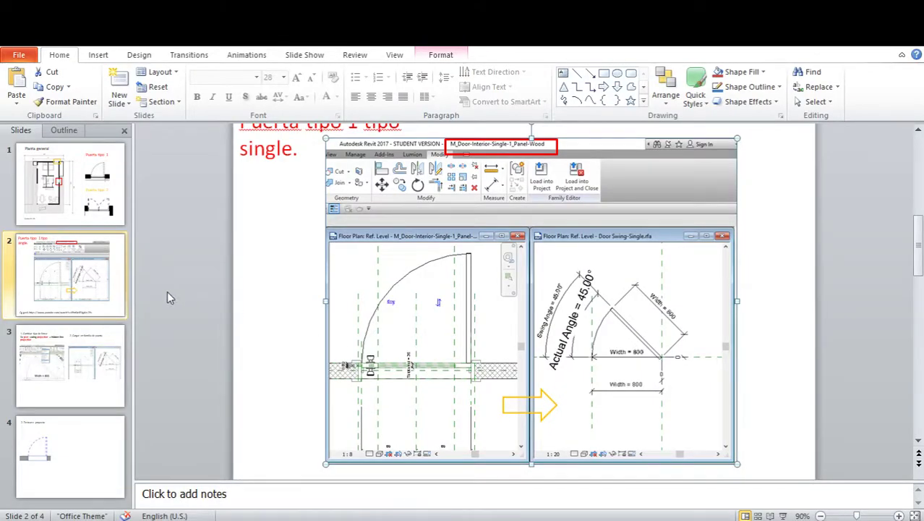
On slide 3, highlight 'plan swing' in step 1 and review step 2, Cargar en familia de puerta.
{"action": "left_click", "coordinate": [54, 355]}
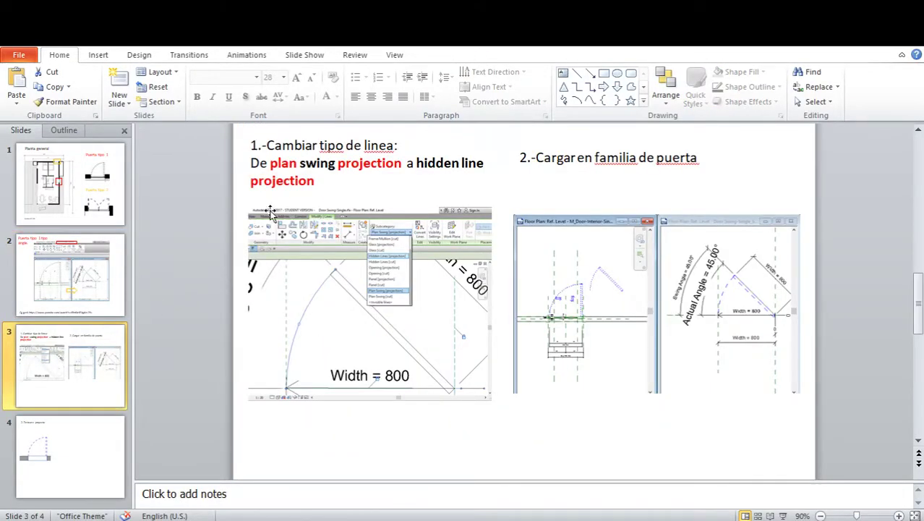
{"action": "left_click", "coordinate": [327, 145]}
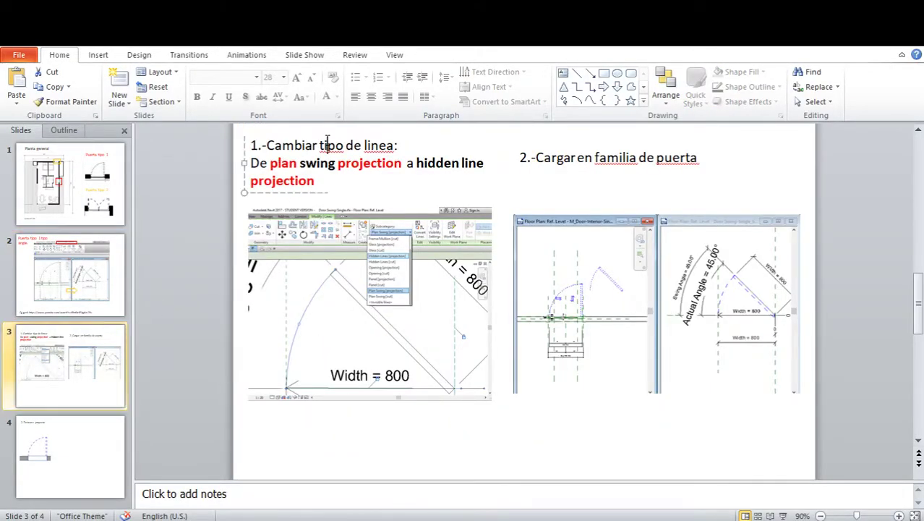
{"action": "left_click", "coordinate": [283, 166]}
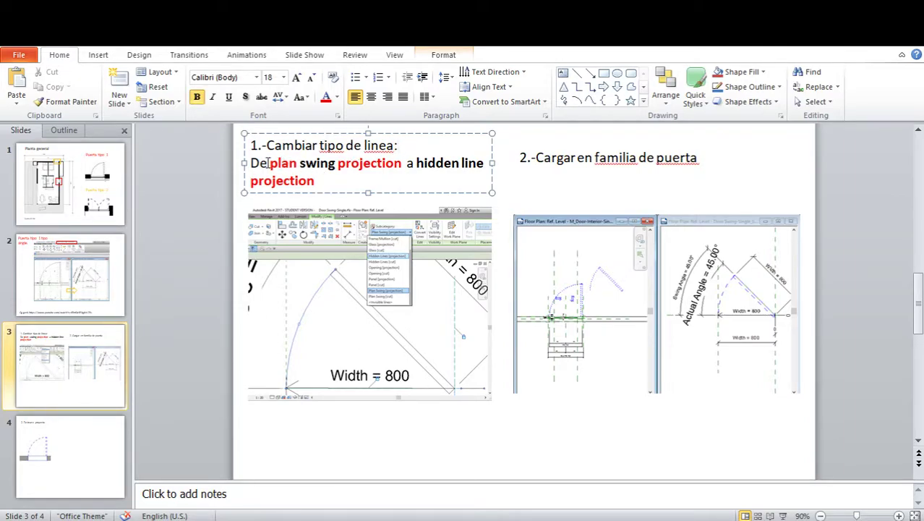
{"action": "left_click_drag", "start_coordinate": [268, 162], "coordinate": [333, 162]}
{"action": "left_click", "coordinate": [369, 165]}
{"action": "left_click_drag", "start_coordinate": [338, 163], "coordinate": [284, 172]}
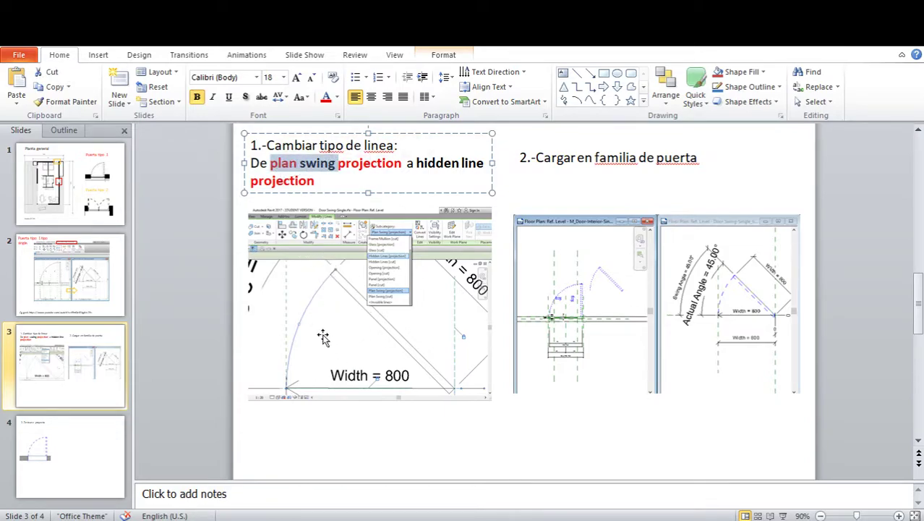
{"action": "left_click", "coordinate": [370, 171]}
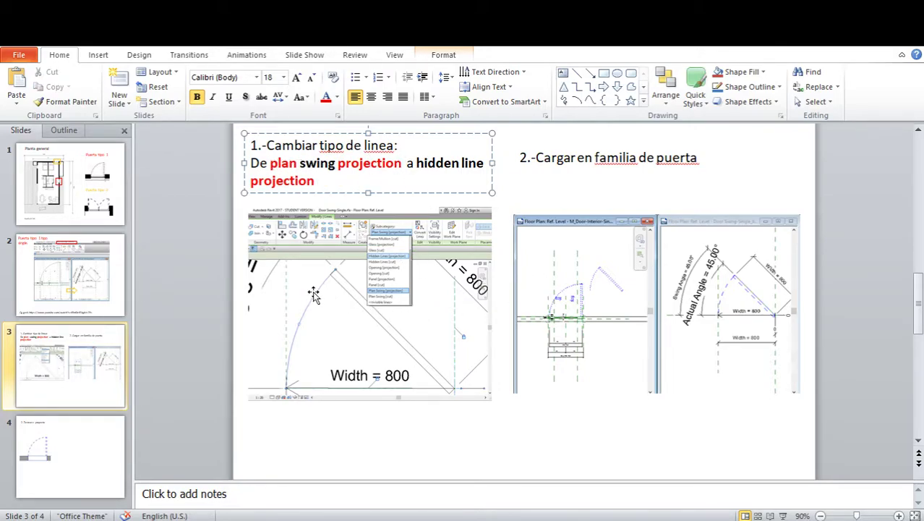
{"action": "left_click", "coordinate": [552, 162]}
{"action": "left_click", "coordinate": [398, 168]}
{"action": "left_click", "coordinate": [558, 163]}
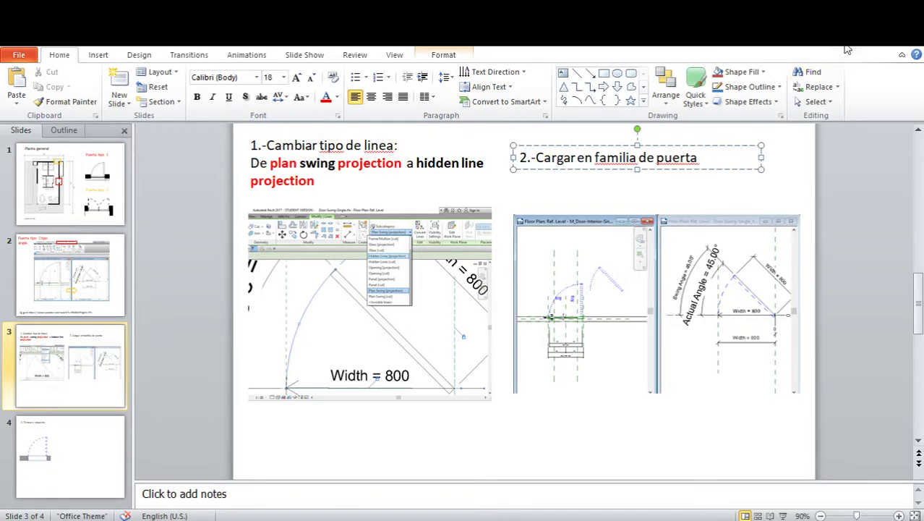
{"action": "key", "text": "alt+Tab"}
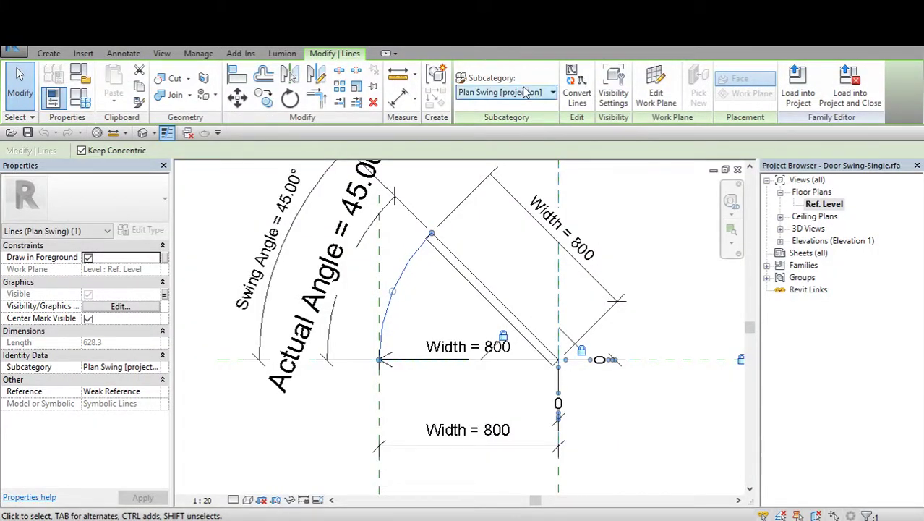
Inspect the swing arc and masking region boundary subcategories without changes, then close the Door Swing-Single family.
{"action": "left_click", "coordinate": [532, 92]}
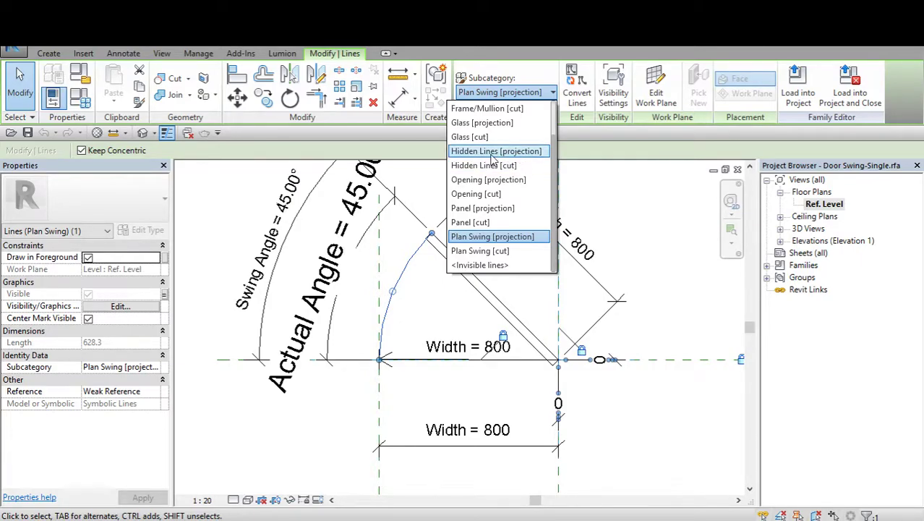
{"action": "left_click", "coordinate": [650, 227]}
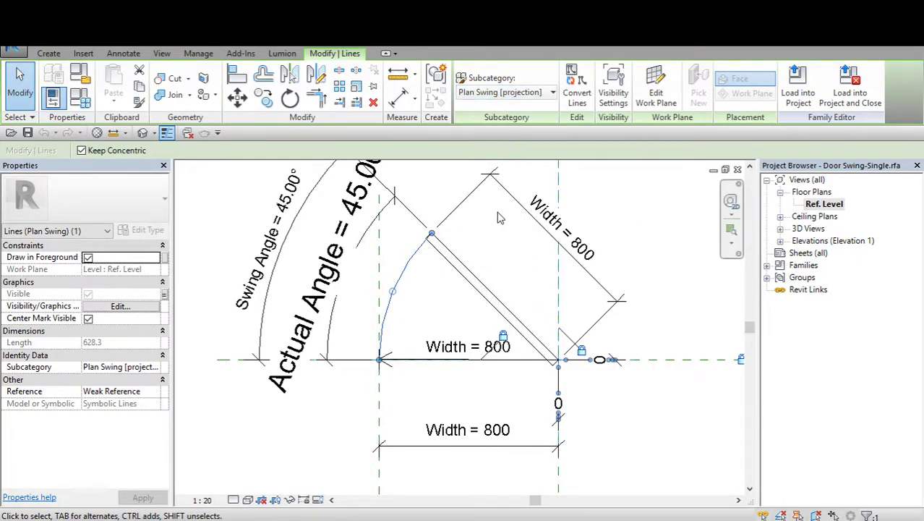
{"action": "left_click", "coordinate": [441, 251]}
{"action": "left_click", "coordinate": [475, 98]}
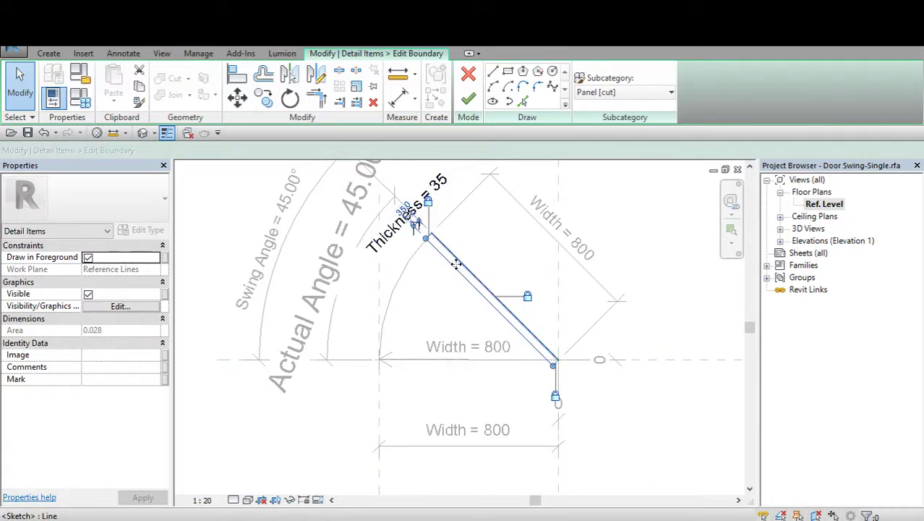
{"action": "left_click", "coordinate": [434, 244]}
{"action": "left_click", "coordinate": [601, 93]}
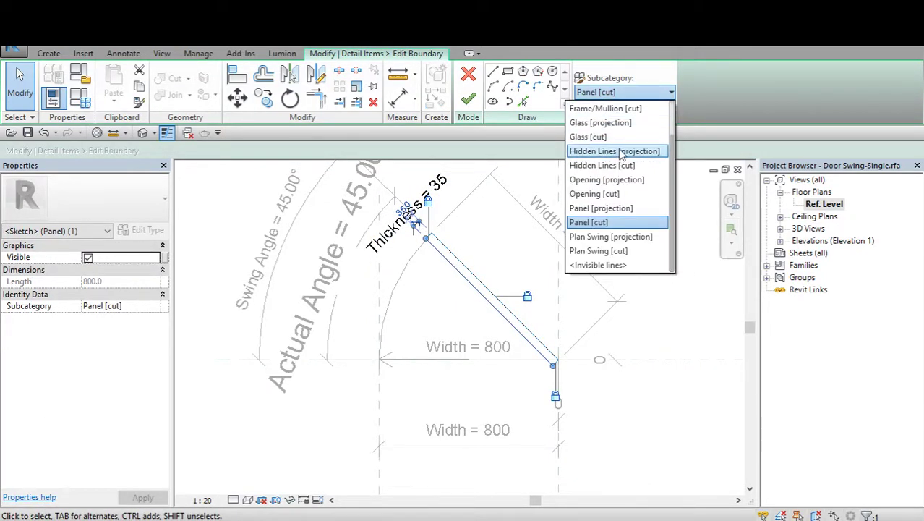
{"action": "left_click", "coordinate": [468, 74]}
{"action": "left_click", "coordinate": [468, 74]}
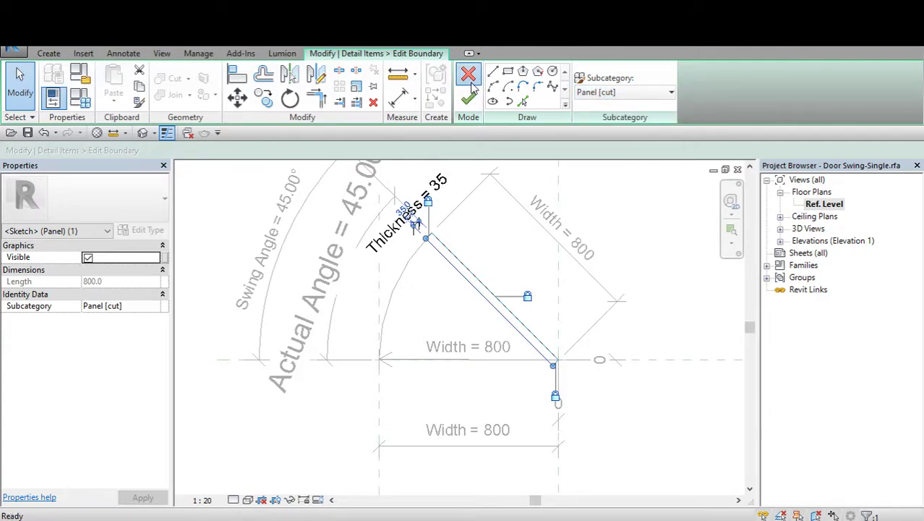
{"action": "left_click", "coordinate": [13, 50]}
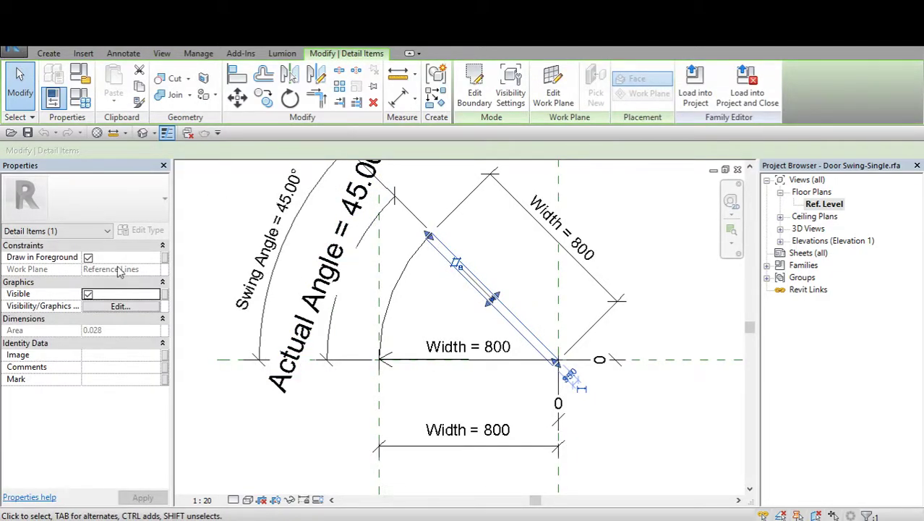
{"action": "left_click", "coordinate": [36, 401]}
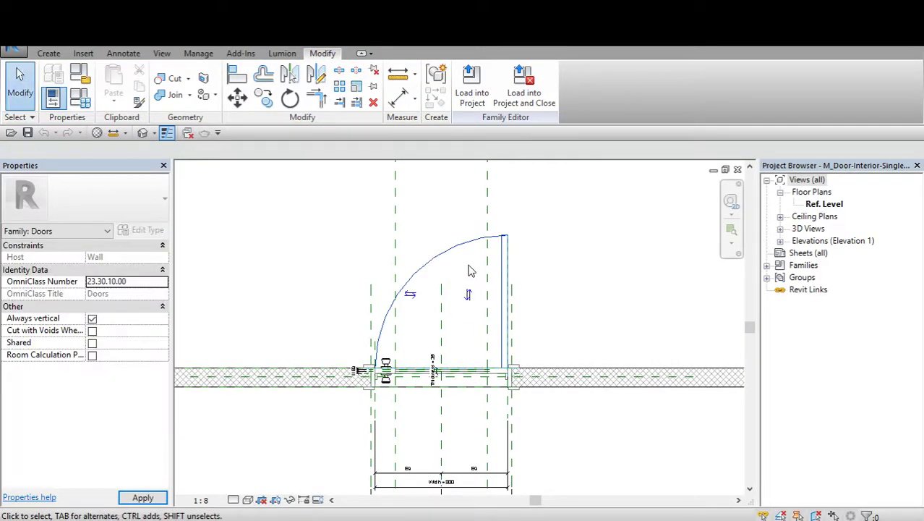
Rearrange the floating plan windows and close the M_Door-Interior-Single-1_Panel-Wood floor plan window.
{"action": "left_click", "coordinate": [725, 170]}
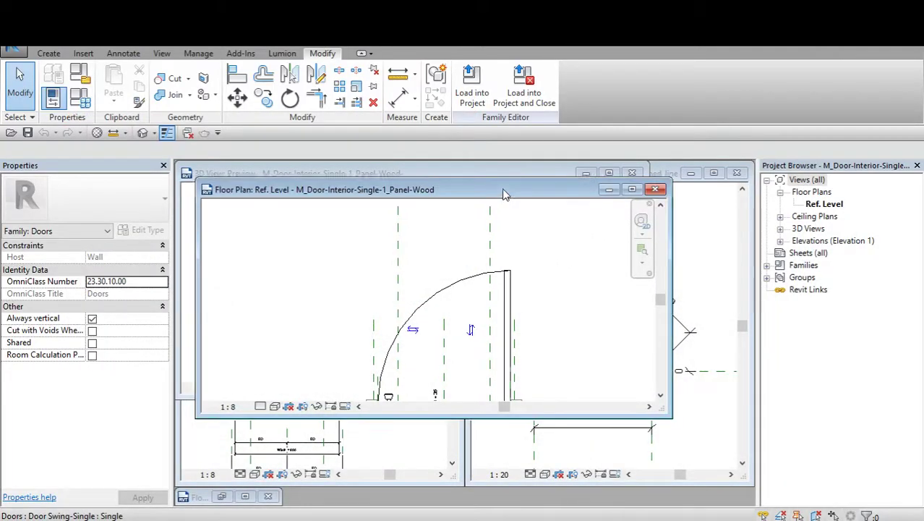
{"action": "left_click_drag", "start_coordinate": [352, 186], "coordinate": [362, 186]}
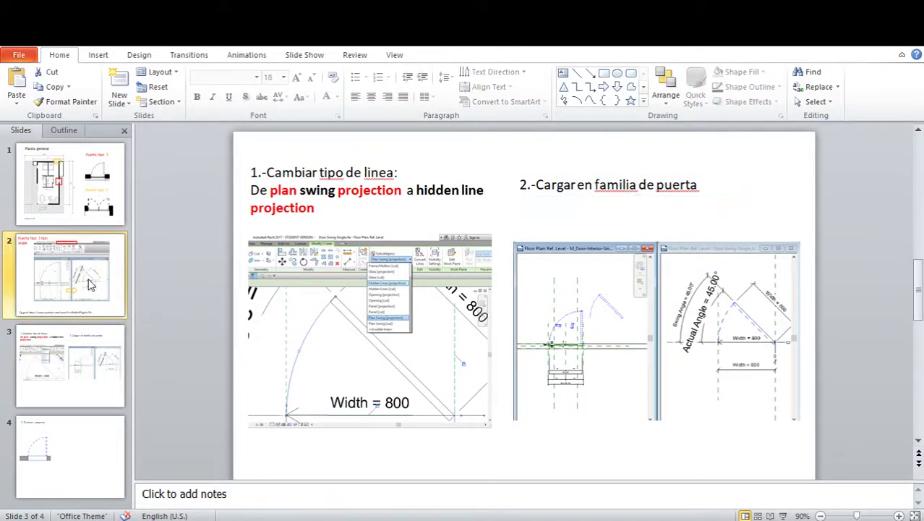
{"action": "left_click", "coordinate": [90, 285]}
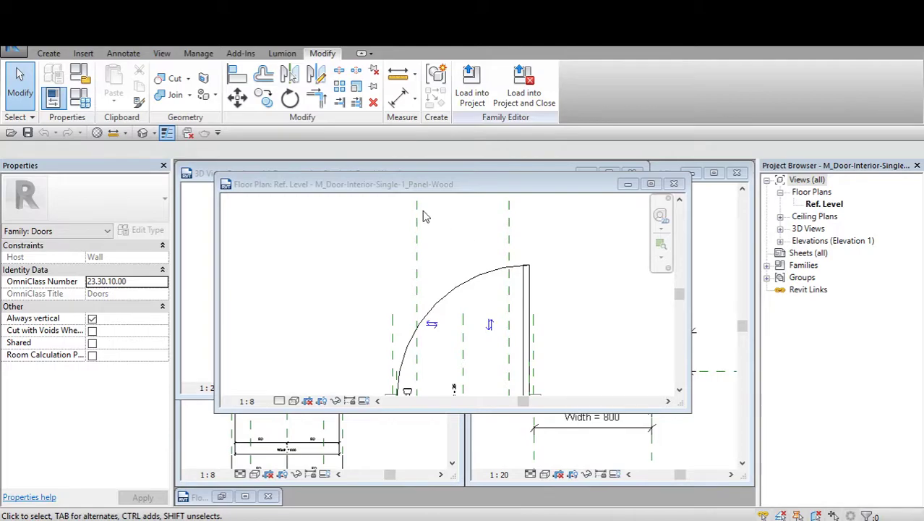
{"action": "left_click_drag", "start_coordinate": [438, 187], "coordinate": [463, 183]}
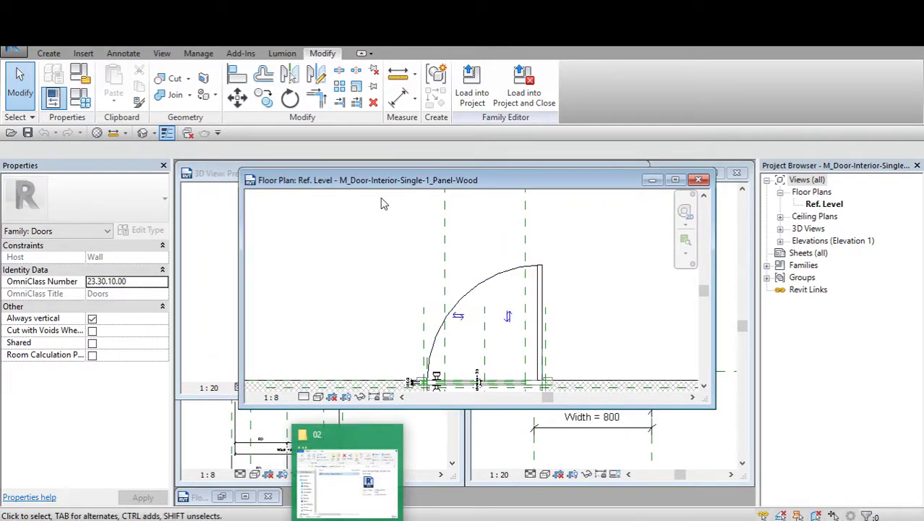
{"action": "mouse_move", "coordinate": [434, 180]}
{"action": "left_mouse_down"}
{"action": "mouse_move", "coordinate": [403, 179]}
{"action": "mouse_move", "coordinate": [417, 182]}
{"action": "left_mouse_up"}
{"action": "scroll", "coordinate": [403, 307], "scroll_direction": "down", "scroll_amount": 1}
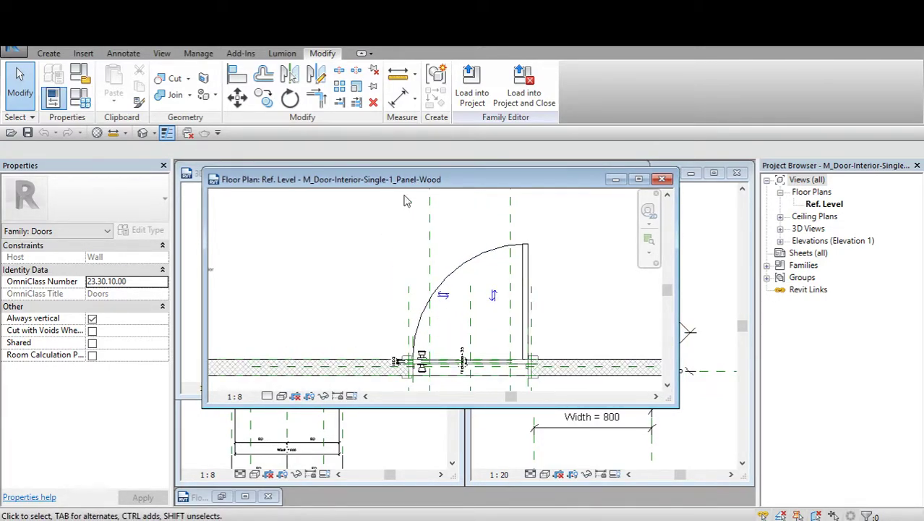
{"action": "left_click_drag", "start_coordinate": [393, 187], "coordinate": [405, 221]}
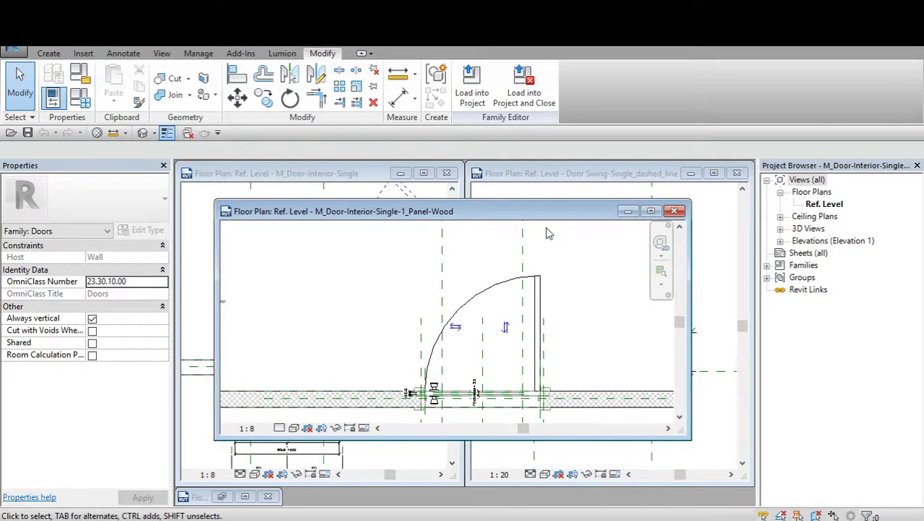
{"action": "left_click_drag", "start_coordinate": [556, 222], "coordinate": [530, 195]}
{"action": "left_click", "coordinate": [648, 185]}
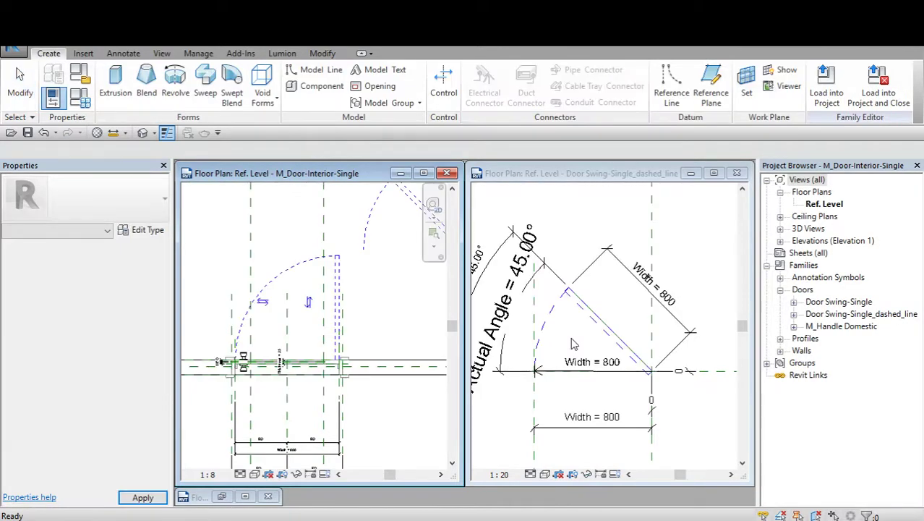
Put the Door Swing-Single_dashed_line swing arc and lines on the Hidden Lines subcategory.
{"action": "left_click", "coordinate": [554, 312]}
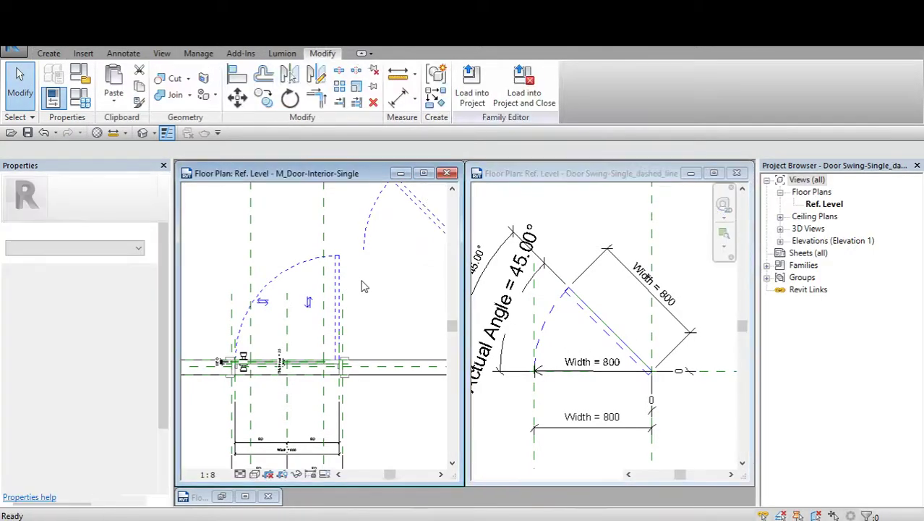
{"action": "left_click", "coordinate": [552, 311]}
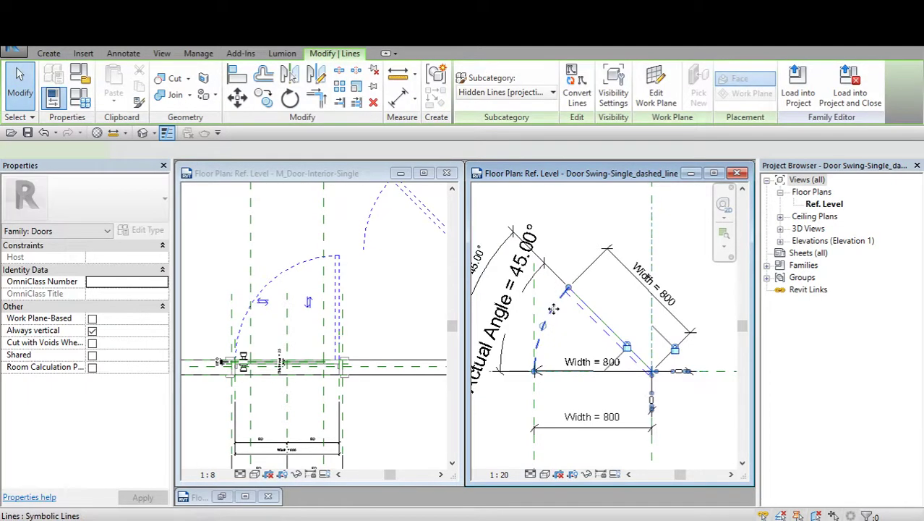
{"action": "left_click", "coordinate": [519, 94]}
{"action": "left_click", "coordinate": [519, 94]}
{"action": "left_click", "coordinate": [519, 95]}
{"action": "left_click", "coordinate": [520, 95]}
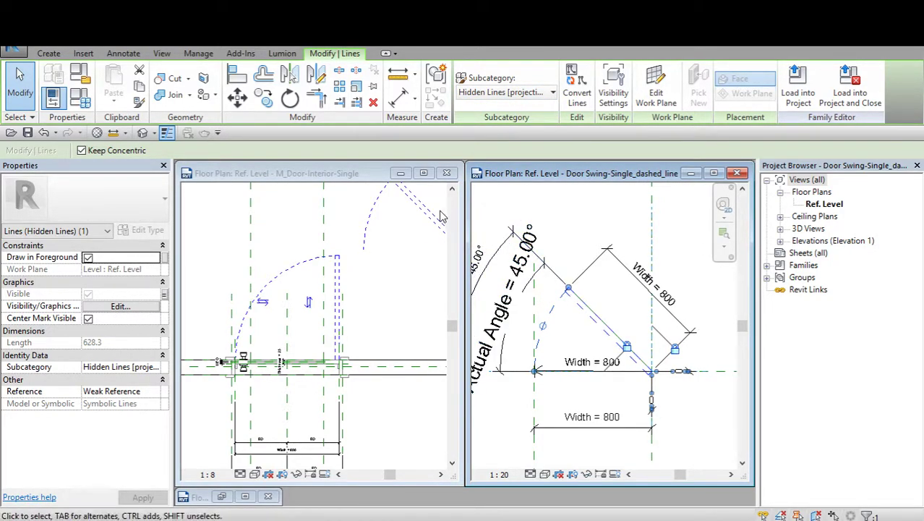
{"action": "left_click", "coordinate": [586, 221]}
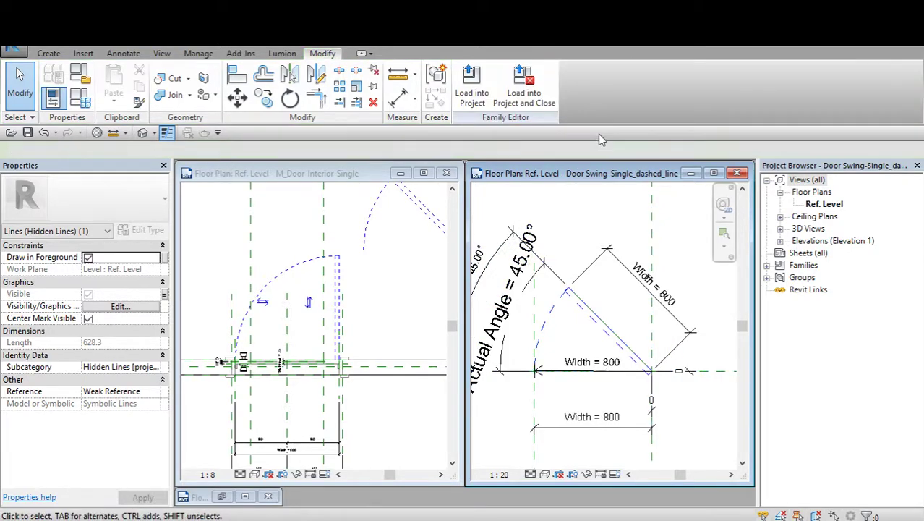
Load Door Swing-Single_dashed_line into M_Door-Interior-Single.rfa only, dismissing the already-exists prompts, then activate its plan.
{"action": "left_click", "coordinate": [473, 98]}
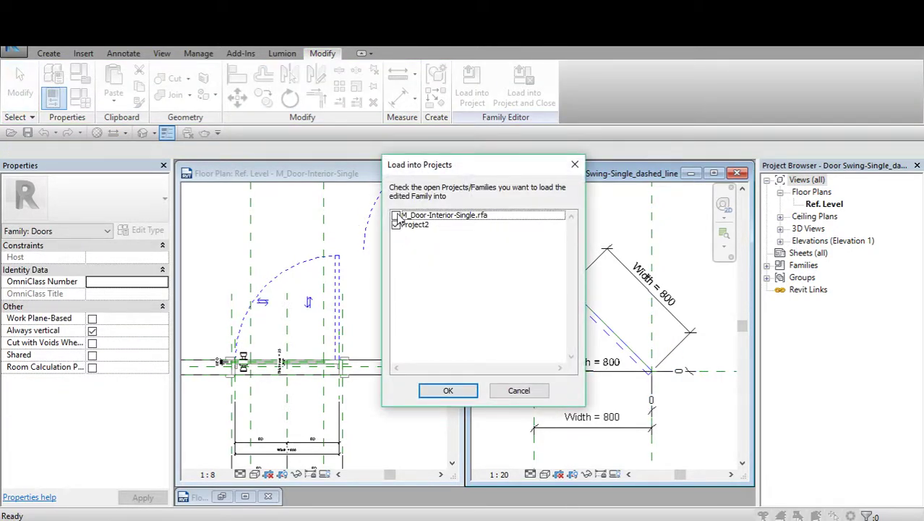
{"action": "left_click", "coordinate": [396, 216]}
{"action": "left_click", "coordinate": [396, 225]}
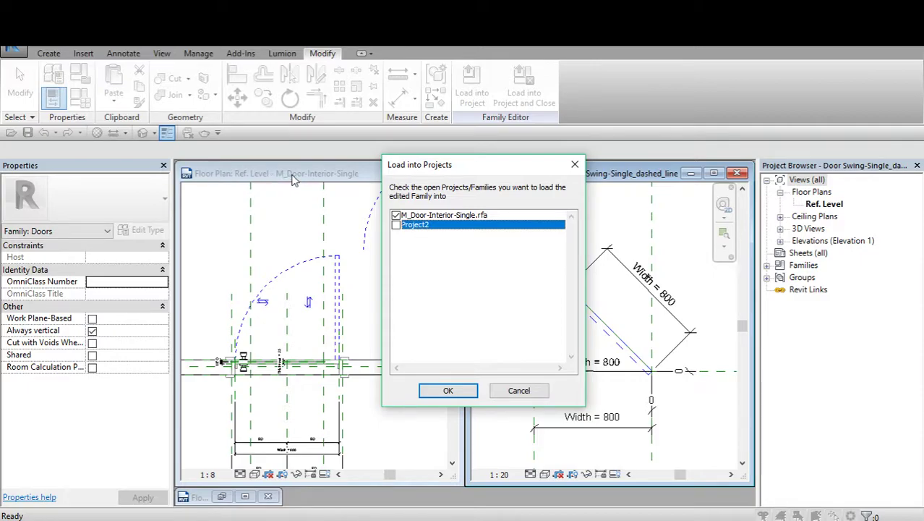
{"action": "left_click", "coordinate": [434, 391]}
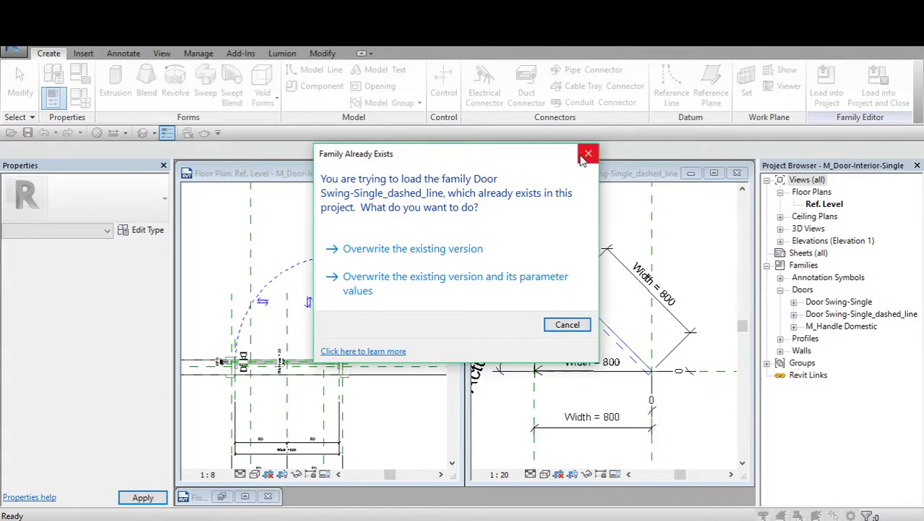
{"action": "left_click", "coordinate": [588, 154]}
{"action": "left_click", "coordinate": [546, 309]}
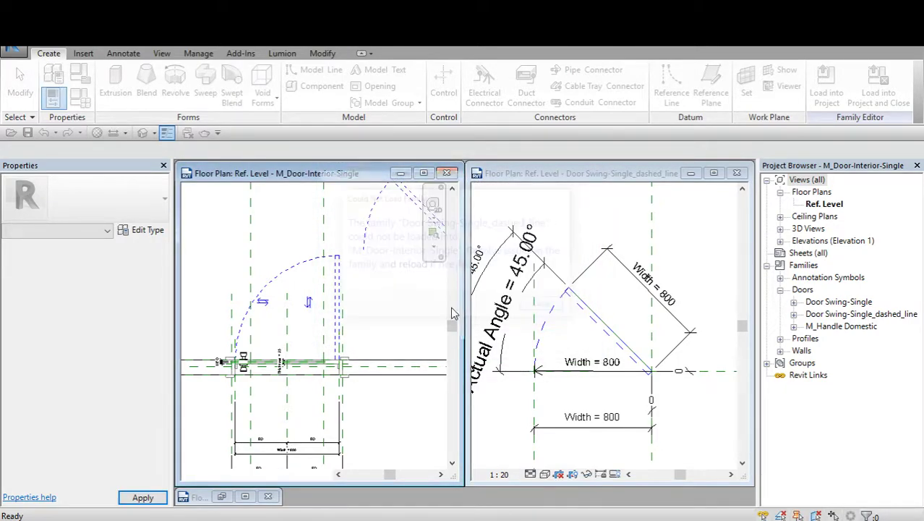
{"action": "left_click", "coordinate": [334, 314]}
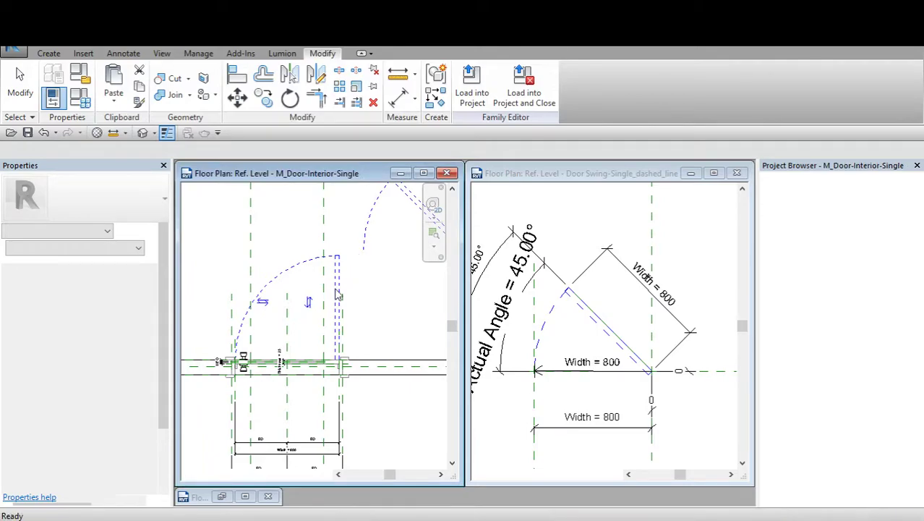
Change the nested door swing's type to Door Swing-Single_dashed_line : Single, then deselect it.
{"action": "left_click", "coordinate": [370, 246]}
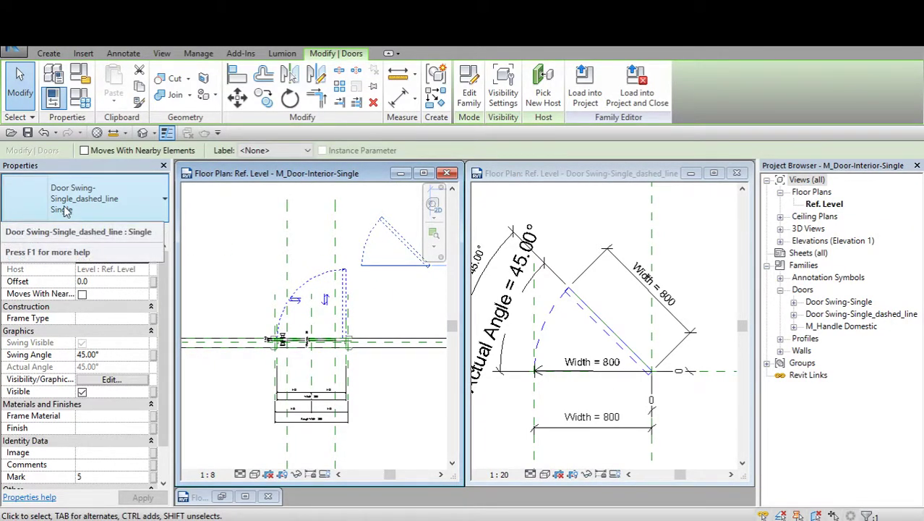
{"action": "scroll", "coordinate": [369, 258], "scroll_direction": "up", "scroll_amount": 1}
{"action": "left_click", "coordinate": [369, 258]}
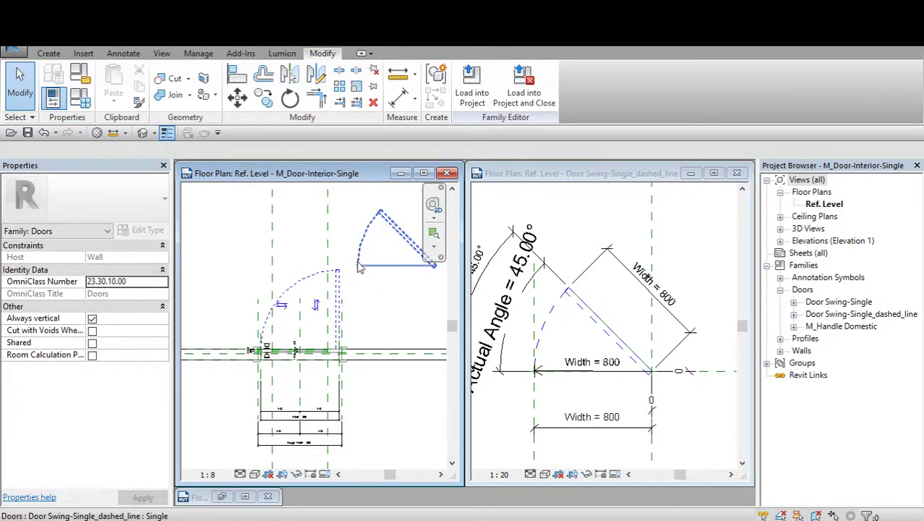
{"action": "left_click", "coordinate": [369, 269]}
{"action": "key", "text": "Escape"}
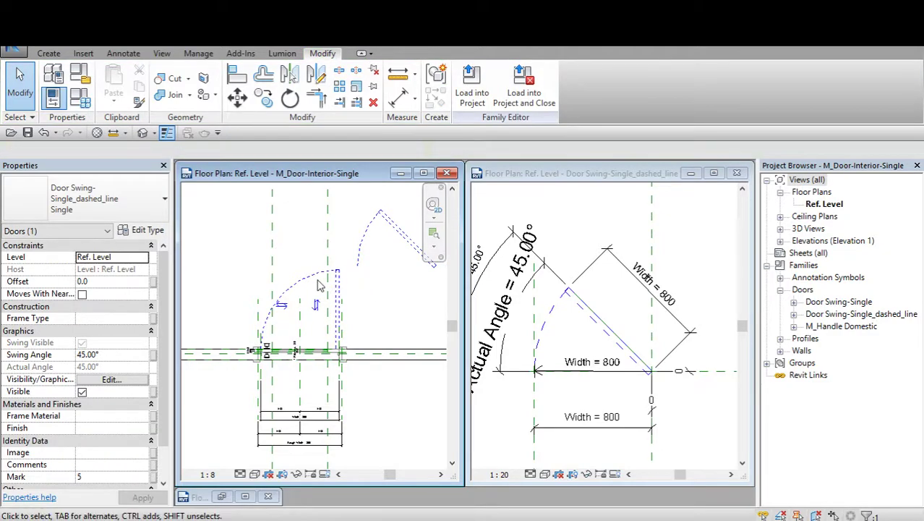
{"action": "left_click", "coordinate": [316, 282]}
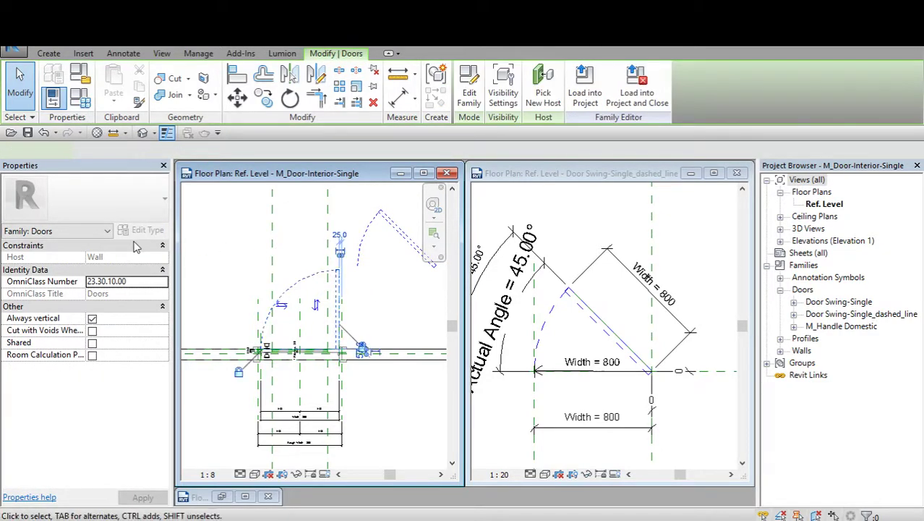
{"action": "left_click", "coordinate": [106, 206]}
{"action": "key", "text": "Escape"}
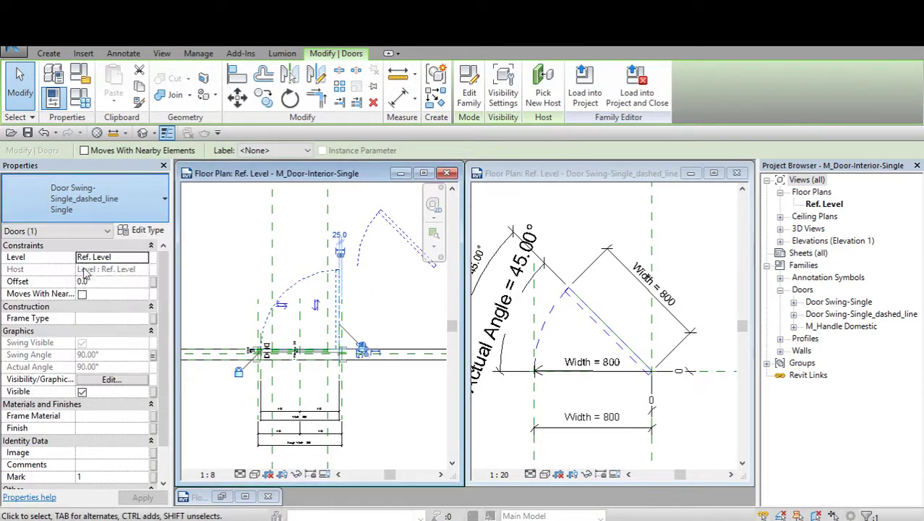
{"action": "key", "text": "Escape"}
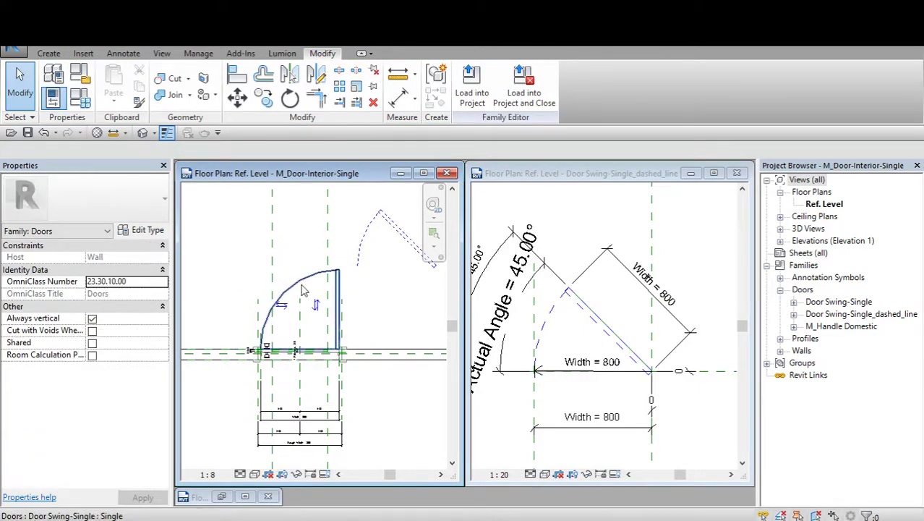
{"action": "left_click", "coordinate": [88, 203]}
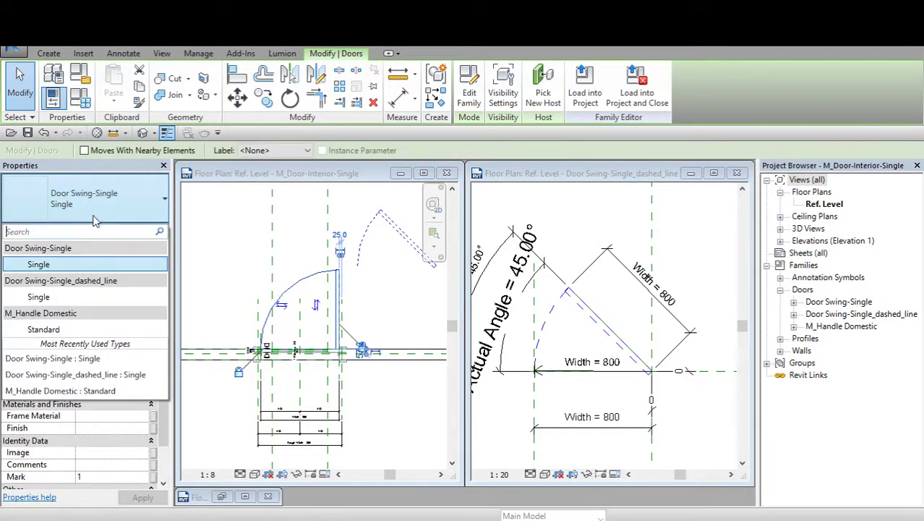
{"action": "left_click", "coordinate": [60, 298]}
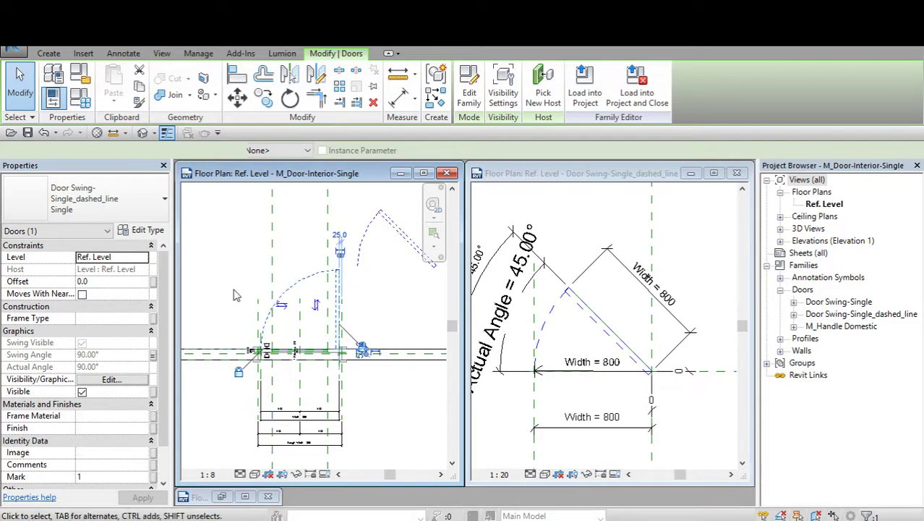
{"action": "left_click", "coordinate": [224, 291]}
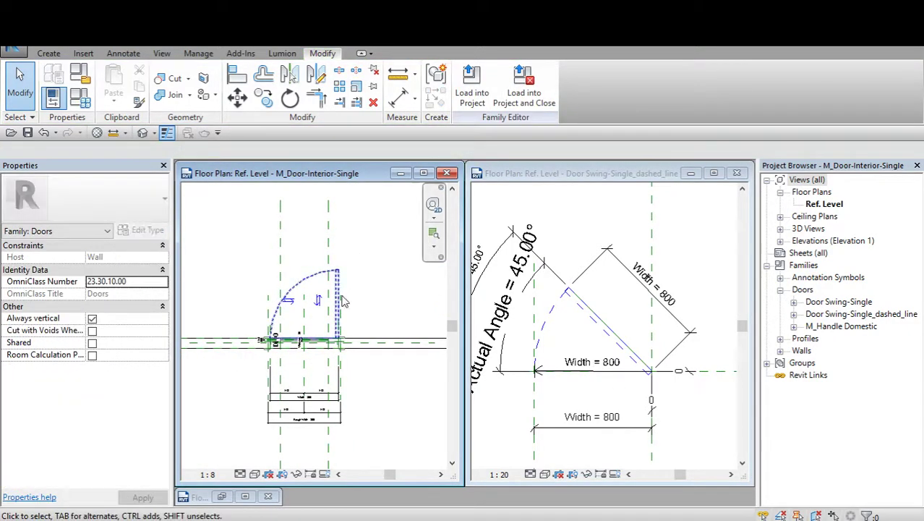
Bring the door into view and make the Door Swing-Single_dashed_line plan view active.
{"action": "mouse_move", "coordinate": [325, 299]}
{"action": "middle_mouse_down"}
{"action": "mouse_move", "coordinate": [334, 287]}
{"action": "mouse_move", "coordinate": [295, 270]}
{"action": "middle_mouse_up"}
{"action": "scroll", "coordinate": [329, 286], "scroll_direction": "up", "scroll_amount": 1}
{"action": "scroll", "coordinate": [305, 275], "scroll_direction": "up", "scroll_amount": 1}
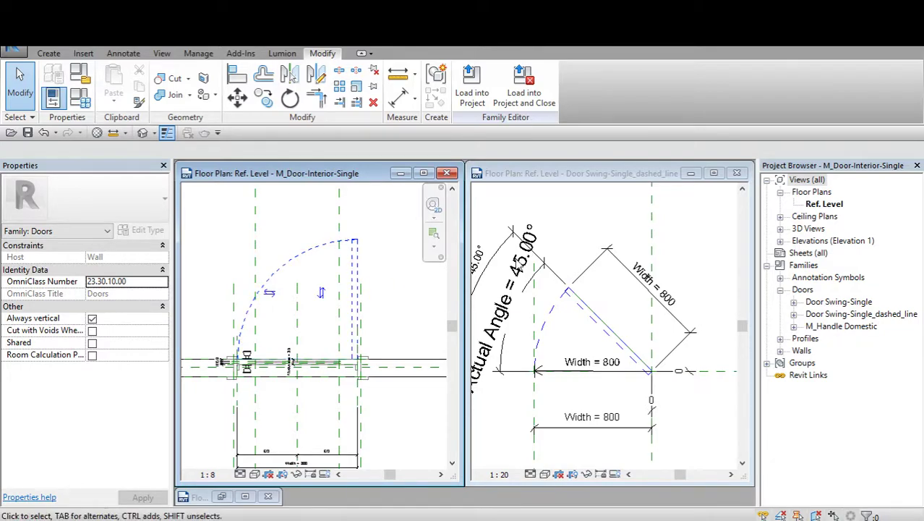
{"action": "left_click", "coordinate": [578, 323]}
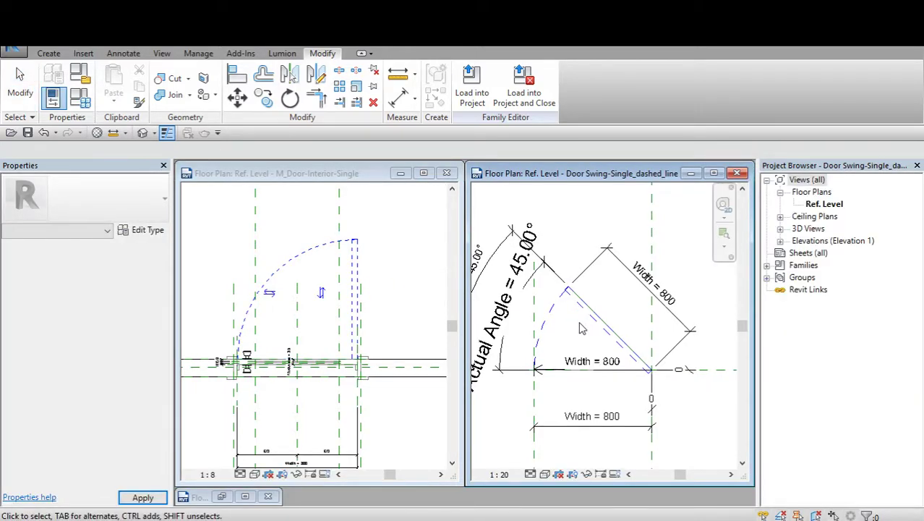
Open Visibility/Graphic Overrides for the view and look over the Annotation and Model categories.
{"action": "key", "text": "v"}
{"action": "key", "text": "v"}
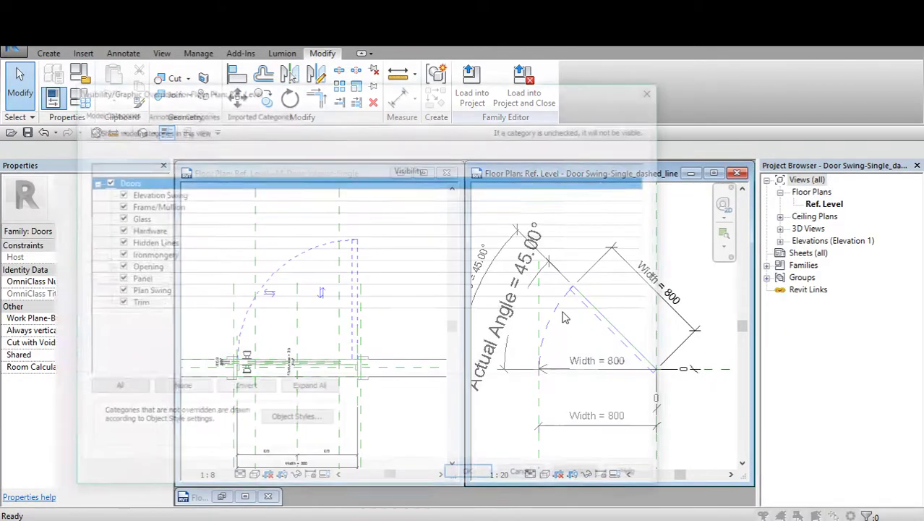
{"action": "left_click_drag", "start_coordinate": [307, 96], "coordinate": [322, 92]}
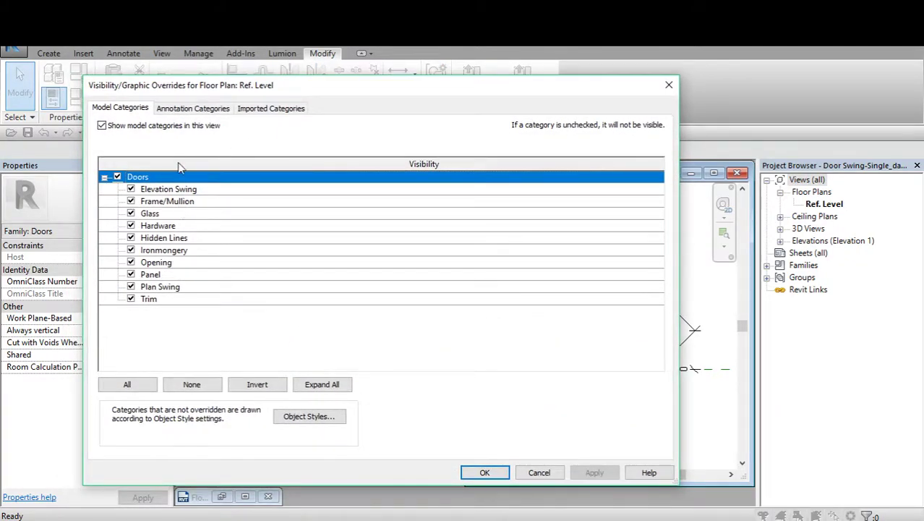
{"action": "left_click_drag", "start_coordinate": [206, 87], "coordinate": [220, 86]}
{"action": "left_click", "coordinate": [207, 106]}
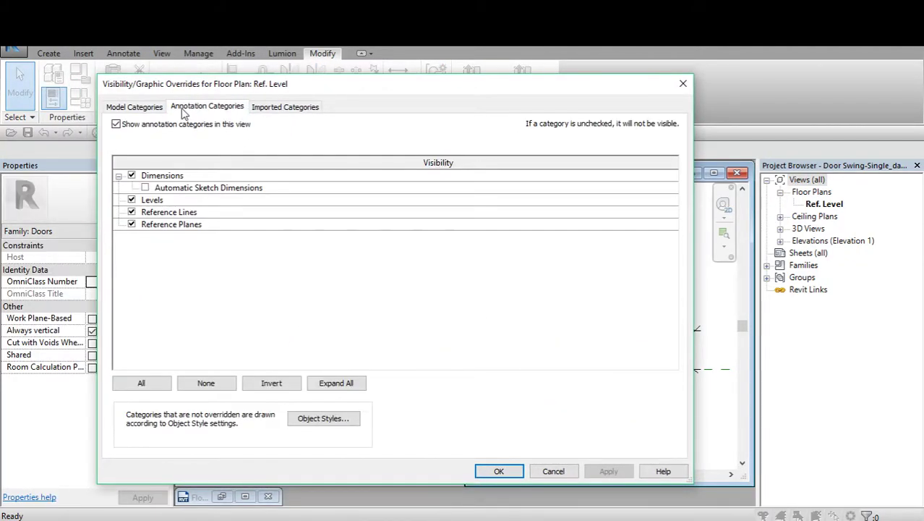
{"action": "left_click", "coordinate": [142, 107]}
Review the Doors subcategories (Hardware, Hidden Lines, Panel, Plan Swing) in Object Styles, cancelling a new subcategory.
{"action": "left_click", "coordinate": [329, 415]}
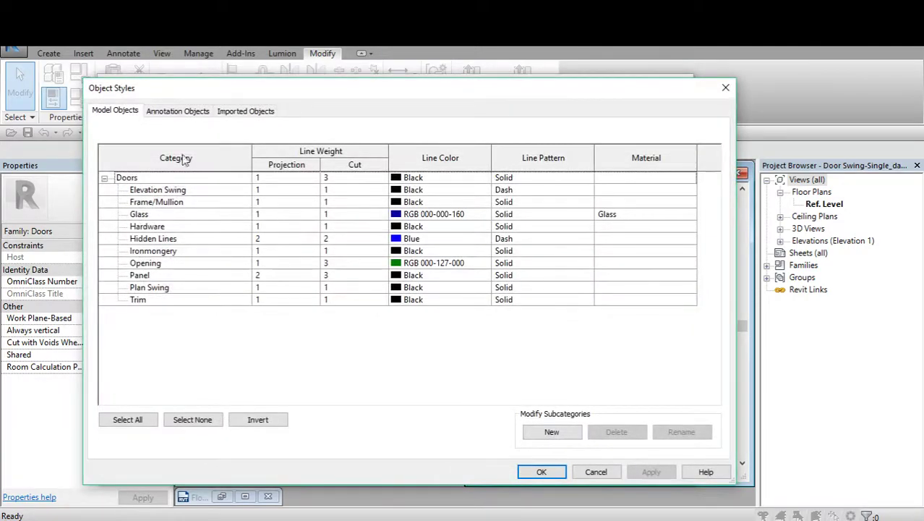
{"action": "left_click_drag", "start_coordinate": [219, 97], "coordinate": [225, 88]}
{"action": "left_click", "coordinate": [167, 219]}
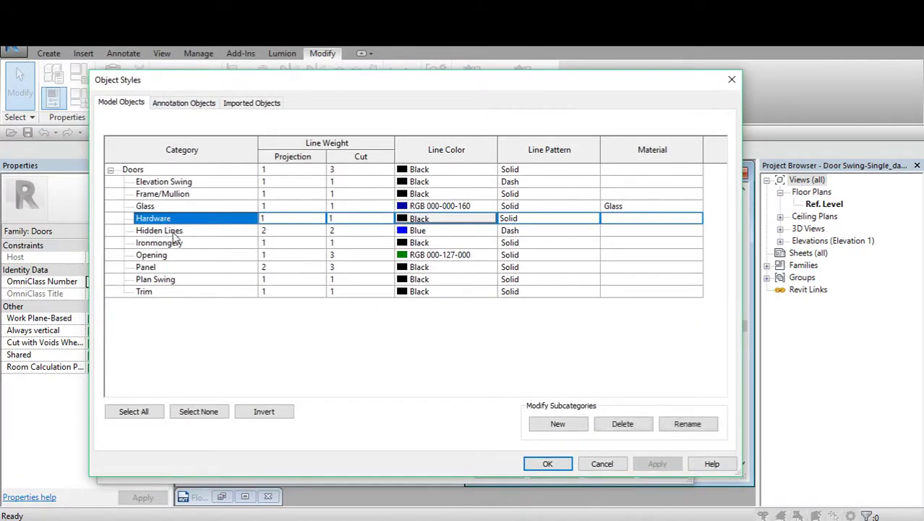
{"action": "left_click", "coordinate": [254, 230]}
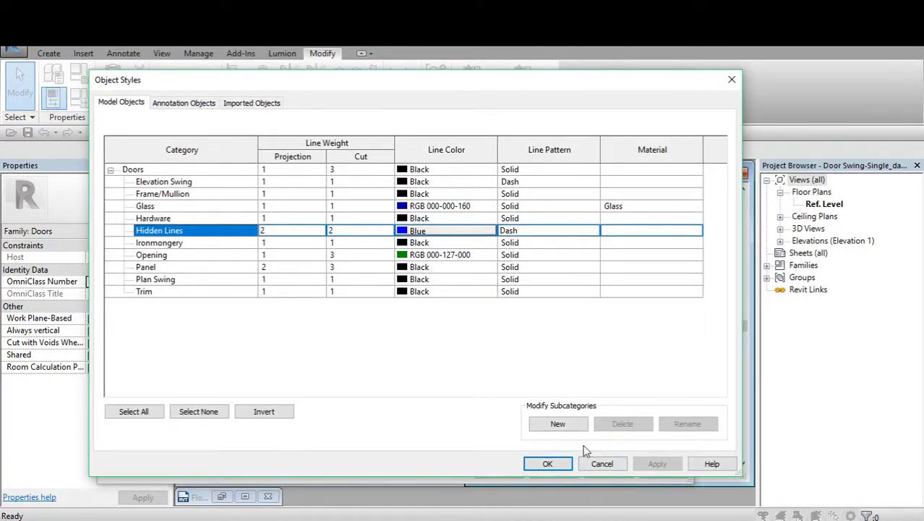
{"action": "left_click", "coordinate": [166, 267]}
{"action": "left_click", "coordinate": [160, 279]}
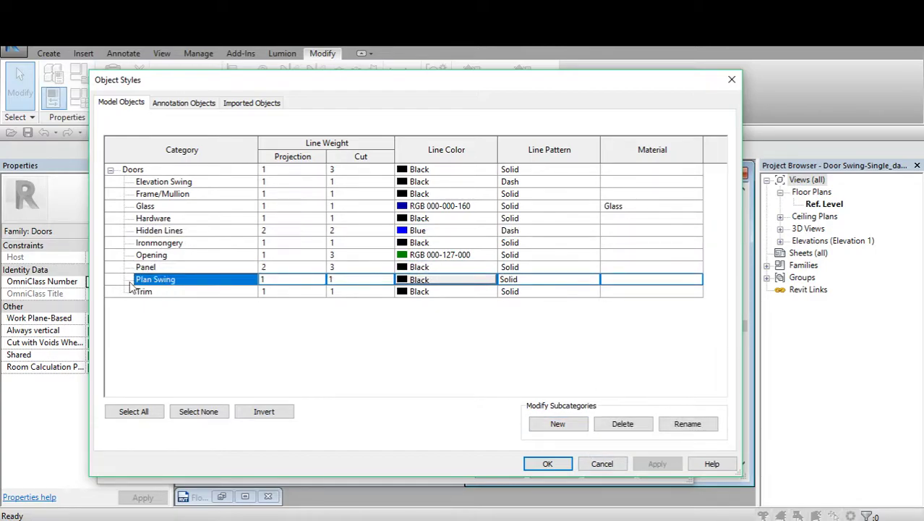
{"action": "left_click", "coordinate": [562, 429]}
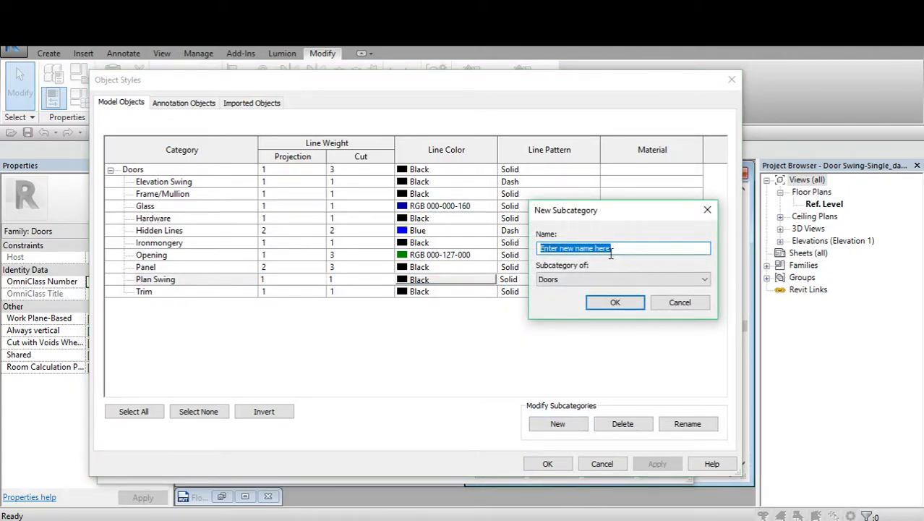
{"action": "left_click", "coordinate": [611, 278]}
{"action": "left_click", "coordinate": [675, 303]}
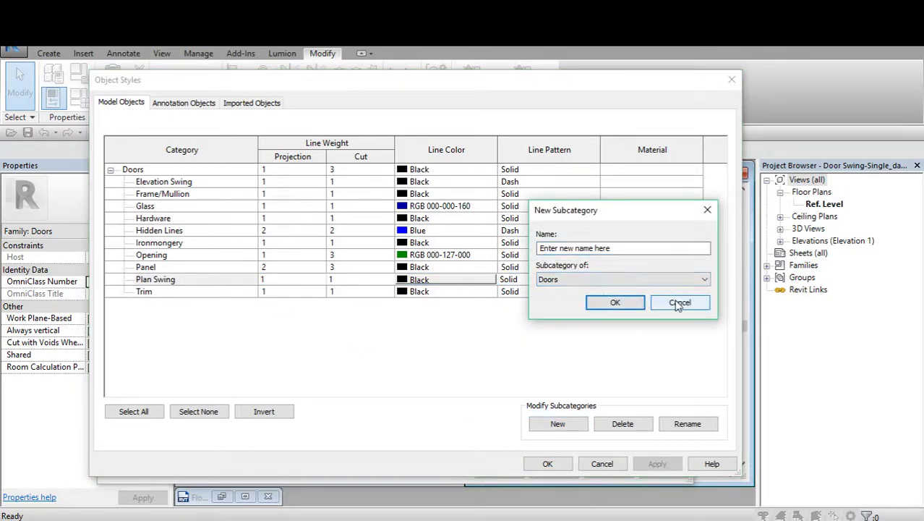
{"action": "left_click", "coordinate": [679, 302]}
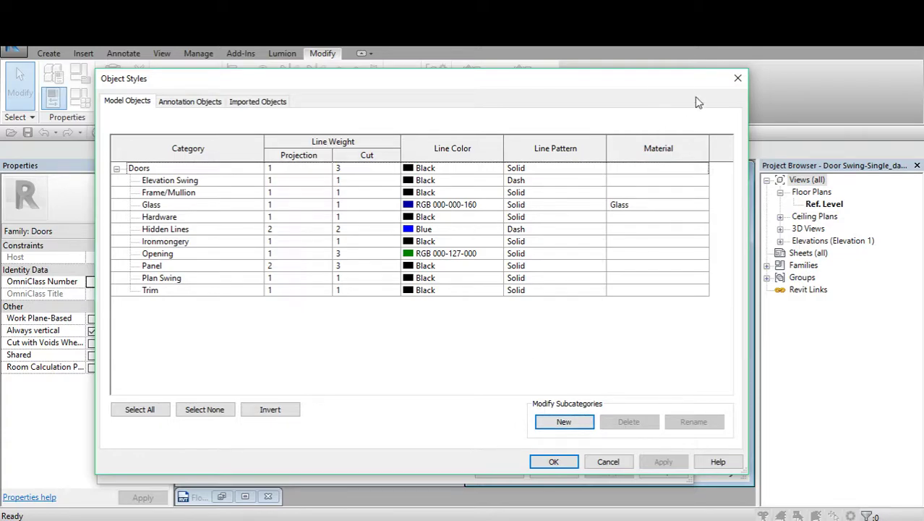
{"action": "left_click", "coordinate": [738, 78]}
{"action": "left_click", "coordinate": [683, 83]}
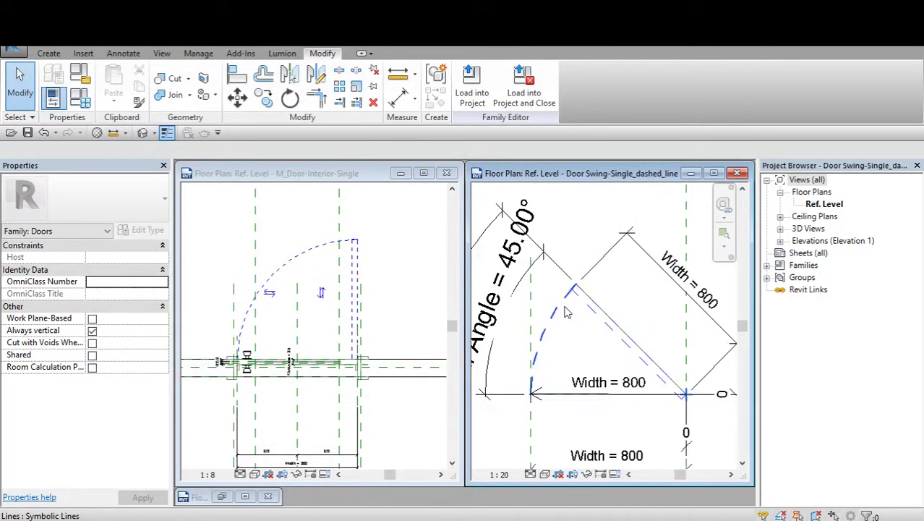
{"action": "left_click", "coordinate": [544, 331]}
{"action": "left_click", "coordinate": [507, 92]}
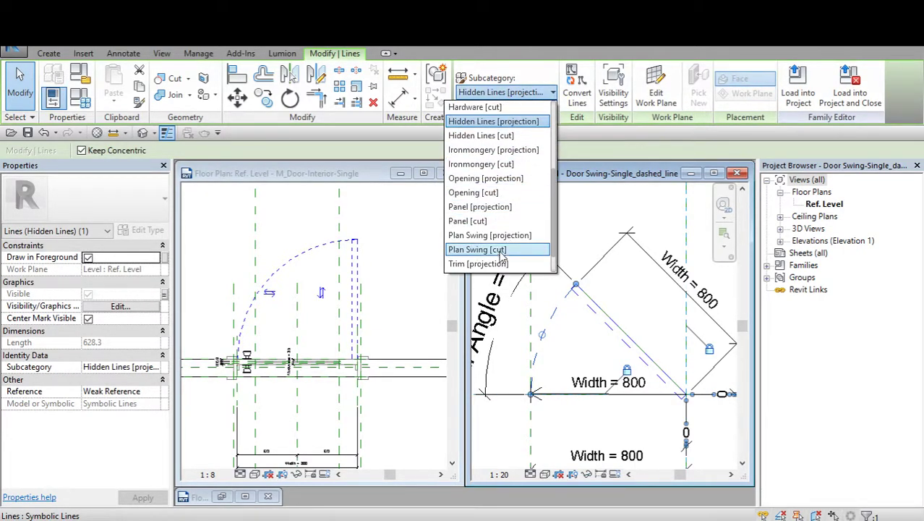
{"action": "left_click", "coordinate": [499, 74]}
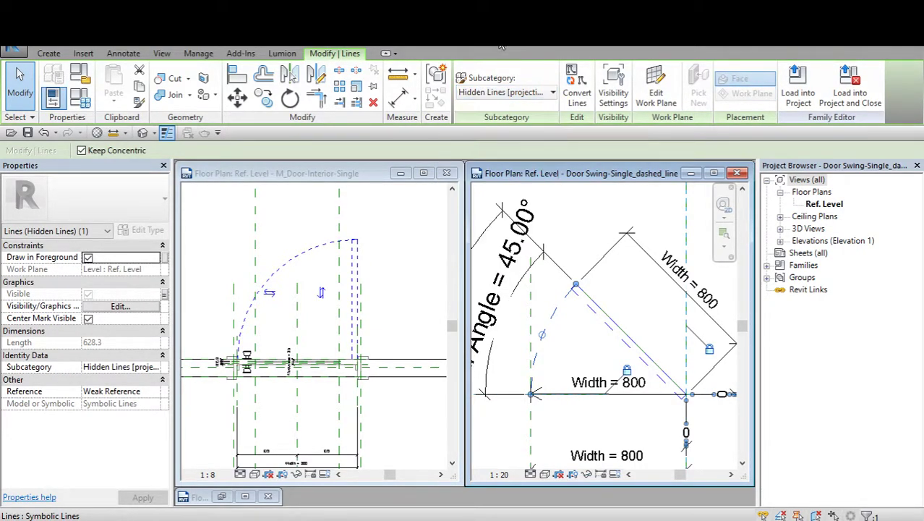
{"action": "left_click", "coordinate": [583, 251]}
{"action": "left_click", "coordinate": [583, 251]}
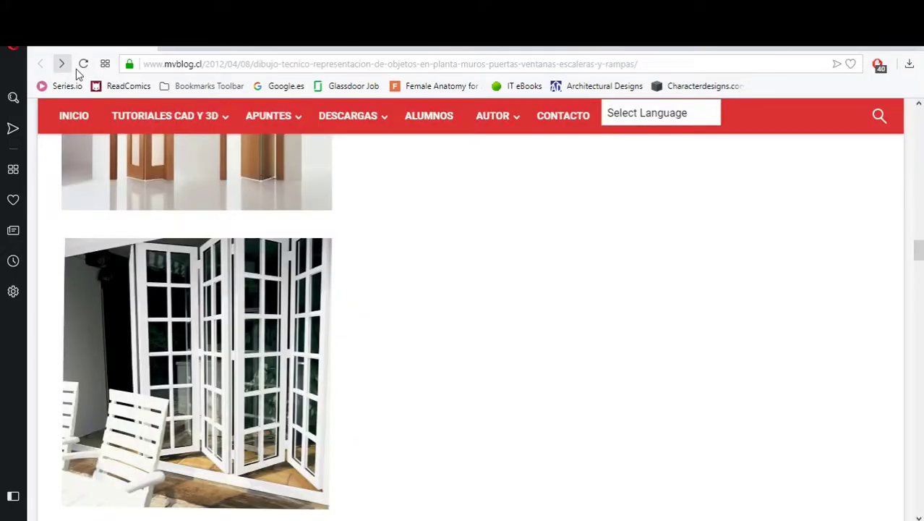
{"action": "scroll", "coordinate": [362, 360], "scroll_direction": "down", "scroll_amount": 5}
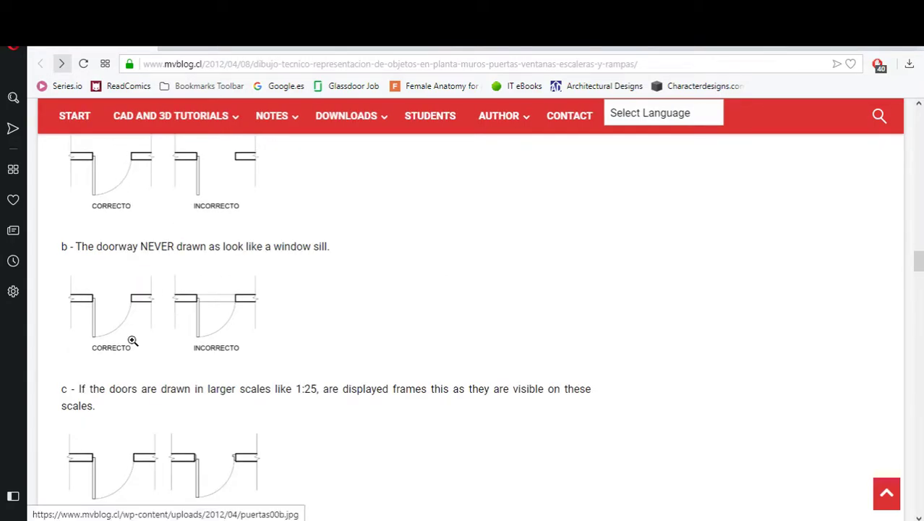
{"action": "scroll", "coordinate": [144, 340], "scroll_direction": "down", "scroll_amount": 3}
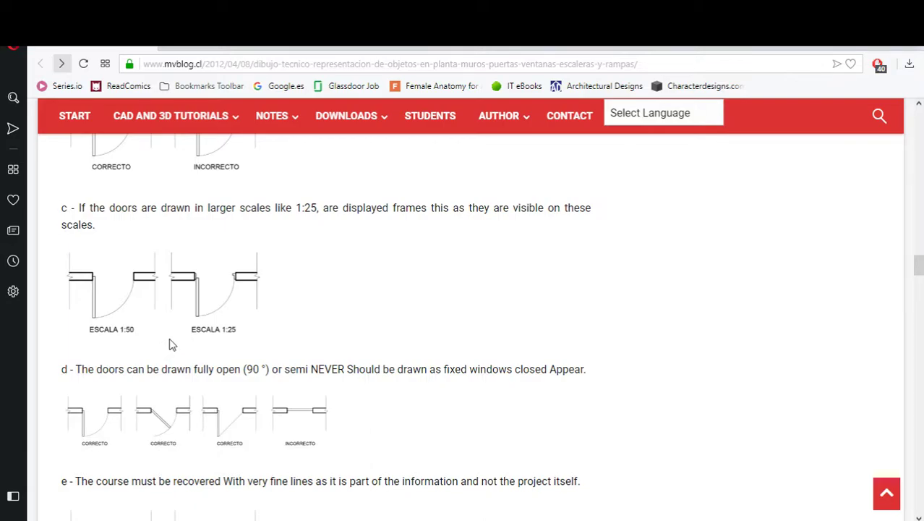
{"action": "scroll", "coordinate": [177, 356], "scroll_direction": "down", "scroll_amount": 1}
{"action": "scroll", "coordinate": [180, 361], "scroll_direction": "down", "scroll_amount": 2}
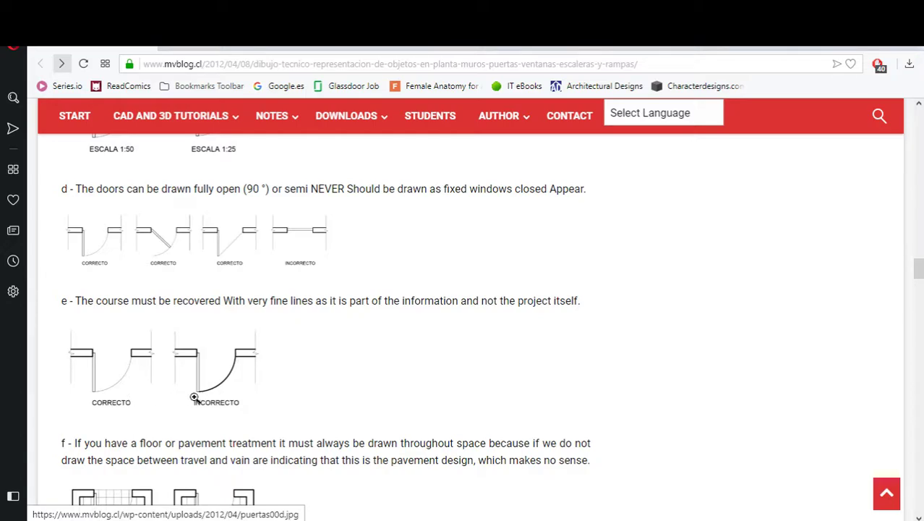
{"action": "scroll", "coordinate": [195, 397], "scroll_direction": "down", "scroll_amount": 3}
{"action": "scroll", "coordinate": [195, 397], "scroll_direction": "up", "scroll_amount": 3}
{"action": "scroll", "coordinate": [194, 397], "scroll_direction": "up", "scroll_amount": 3}
{"action": "scroll", "coordinate": [196, 397], "scroll_direction": "up", "scroll_amount": 3}
{"action": "scroll", "coordinate": [196, 398], "scroll_direction": "up", "scroll_amount": 2}
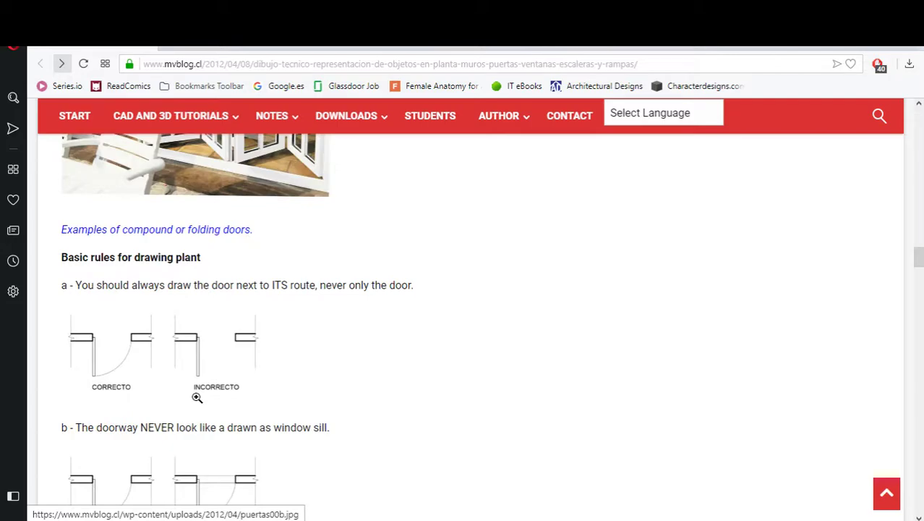
{"action": "scroll", "coordinate": [197, 396], "scroll_direction": "up", "scroll_amount": 4}
{"action": "scroll", "coordinate": [196, 396], "scroll_direction": "up", "scroll_amount": 2}
{"action": "scroll", "coordinate": [198, 395], "scroll_direction": "up", "scroll_amount": 2}
{"action": "scroll", "coordinate": [198, 395], "scroll_direction": "up", "scroll_amount": 1}
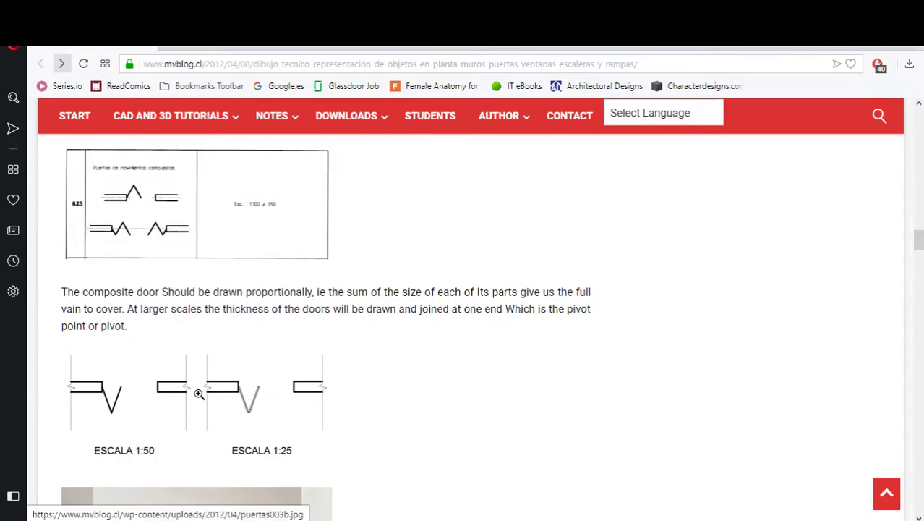
{"action": "scroll", "coordinate": [199, 394], "scroll_direction": "up", "scroll_amount": 1}
{"action": "scroll", "coordinate": [199, 394], "scroll_direction": "up", "scroll_amount": 1}
{"action": "scroll", "coordinate": [199, 393], "scroll_direction": "up", "scroll_amount": 2}
{"action": "scroll", "coordinate": [199, 392], "scroll_direction": "up", "scroll_amount": 4}
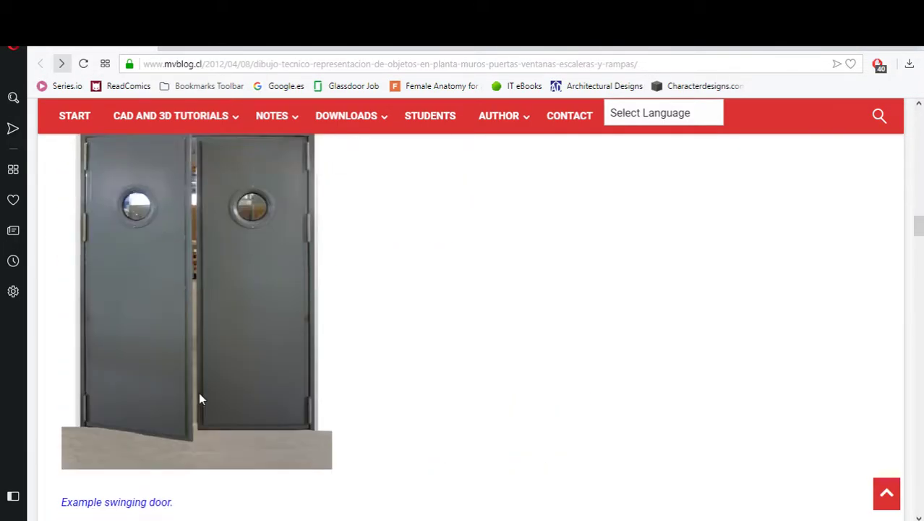
{"action": "scroll", "coordinate": [199, 391], "scroll_direction": "up", "scroll_amount": 1}
{"action": "scroll", "coordinate": [199, 391], "scroll_direction": "up", "scroll_amount": 4}
{"action": "scroll", "coordinate": [199, 390], "scroll_direction": "up", "scroll_amount": 2}
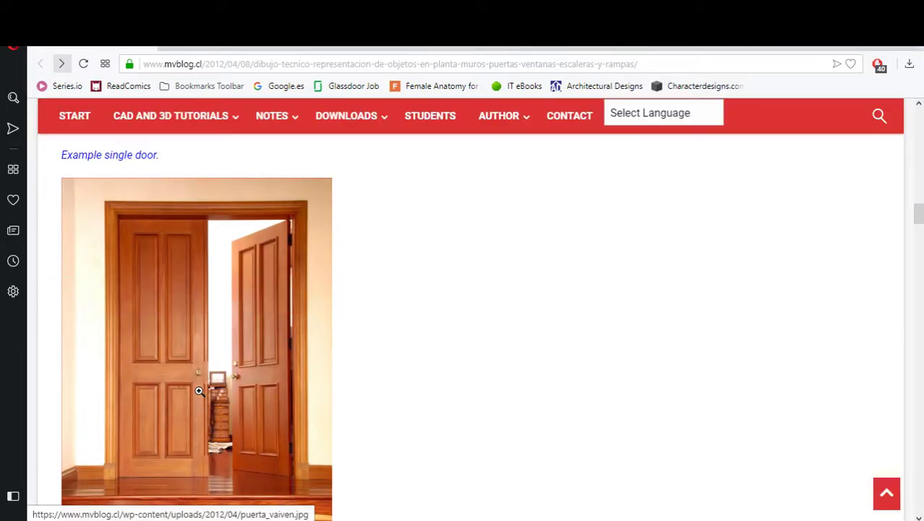
{"action": "scroll", "coordinate": [199, 391], "scroll_direction": "up", "scroll_amount": 4}
{"action": "scroll", "coordinate": [200, 389], "scroll_direction": "up", "scroll_amount": 1}
{"action": "scroll", "coordinate": [201, 387], "scroll_direction": "down", "scroll_amount": 1}
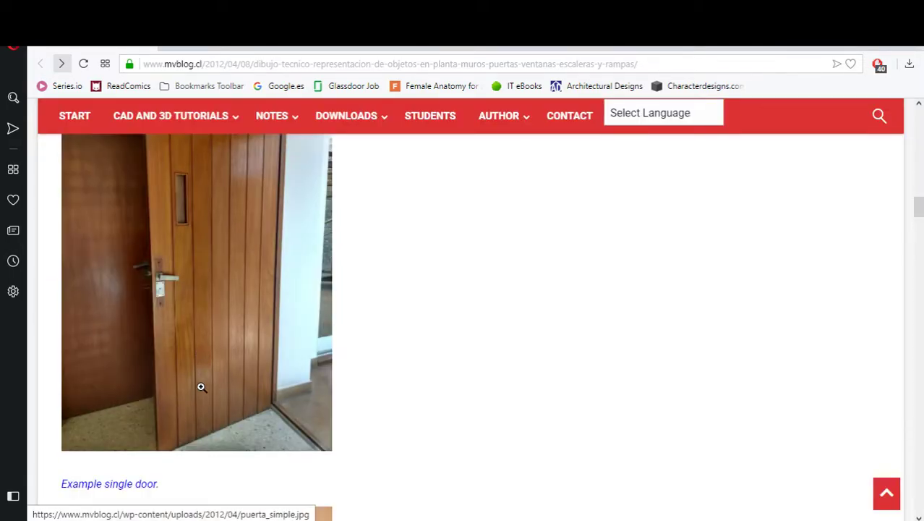
{"action": "scroll", "coordinate": [201, 387], "scroll_direction": "down", "scroll_amount": 2}
{"action": "scroll", "coordinate": [201, 387], "scroll_direction": "down", "scroll_amount": 3}
{"action": "scroll", "coordinate": [201, 387], "scroll_direction": "down", "scroll_amount": 4}
{"action": "scroll", "coordinate": [201, 387], "scroll_direction": "down", "scroll_amount": 1}
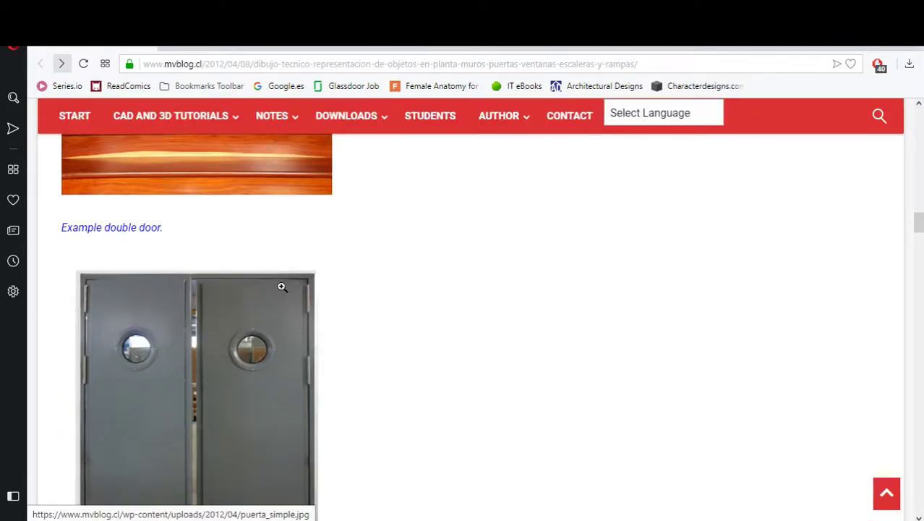
{"action": "scroll", "coordinate": [283, 285], "scroll_direction": "down", "scroll_amount": 4}
{"action": "scroll", "coordinate": [478, 316], "scroll_direction": "down", "scroll_amount": 4}
{"action": "scroll", "coordinate": [231, 398], "scroll_direction": "down", "scroll_amount": 3}
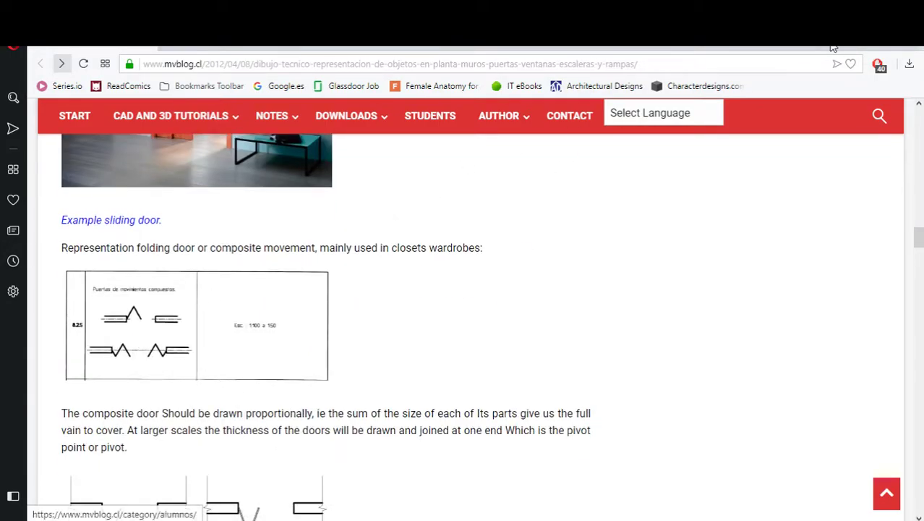
{"action": "scroll", "coordinate": [367, 275], "scroll_direction": "down", "scroll_amount": 5}
{"action": "scroll", "coordinate": [368, 275], "scroll_direction": "down", "scroll_amount": 4}
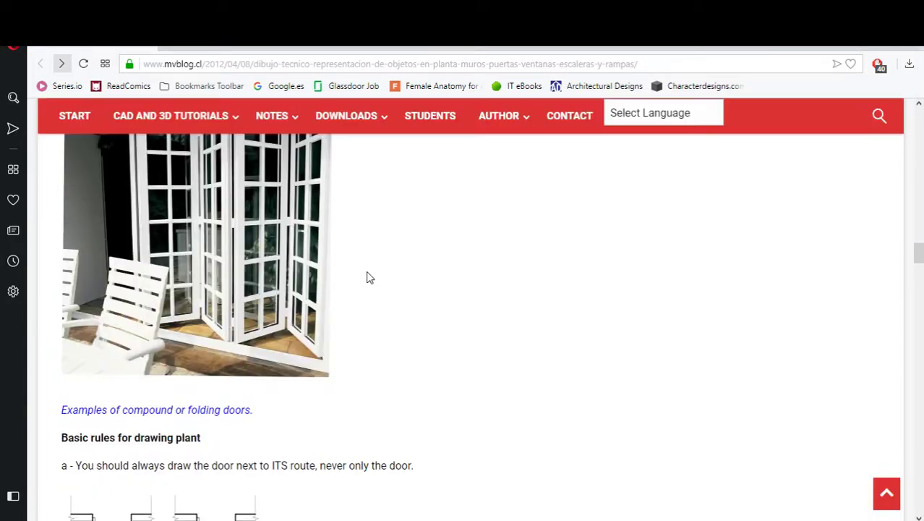
{"action": "scroll", "coordinate": [368, 275], "scroll_direction": "down", "scroll_amount": 4}
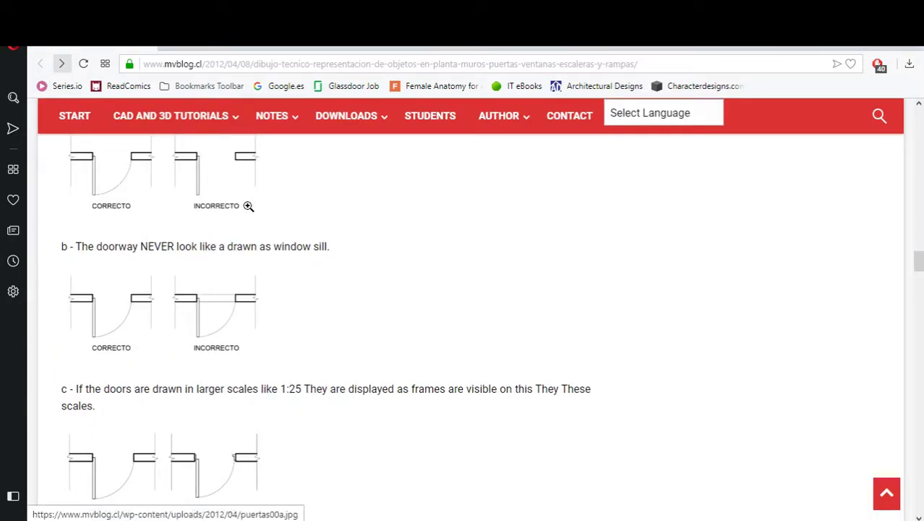
Return to Revit and reposition the Door Swing-Single_dashed_line plan view, leaving it active.
{"action": "left_click", "coordinate": [863, 45]}
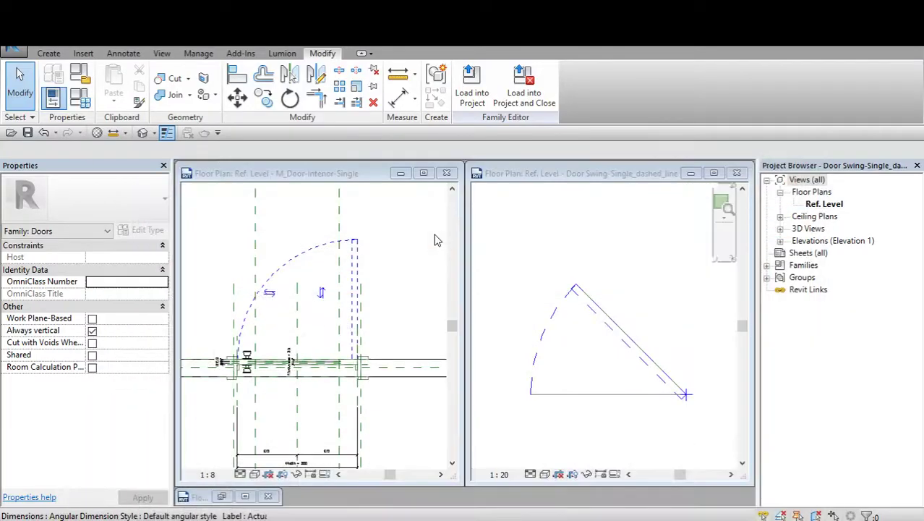
{"action": "left_click", "coordinate": [544, 286]}
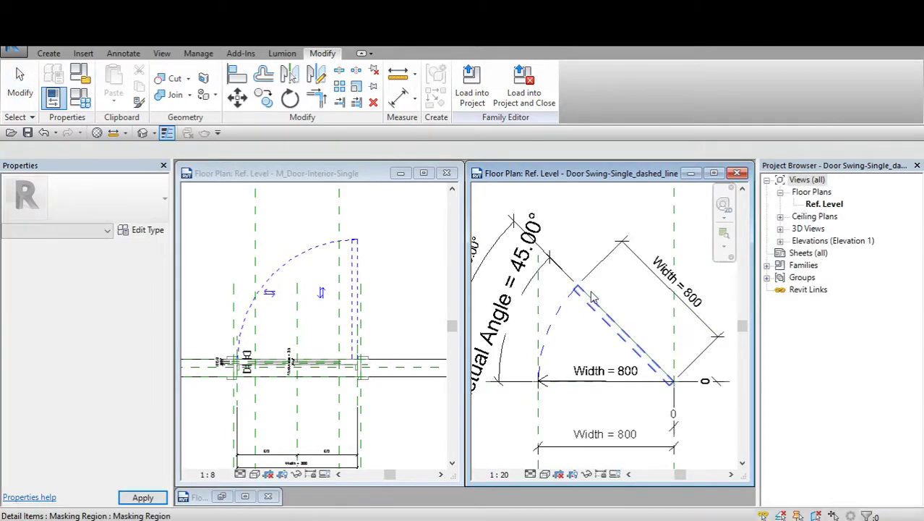
{"action": "scroll", "coordinate": [579, 254], "scroll_direction": "down", "scroll_amount": 2}
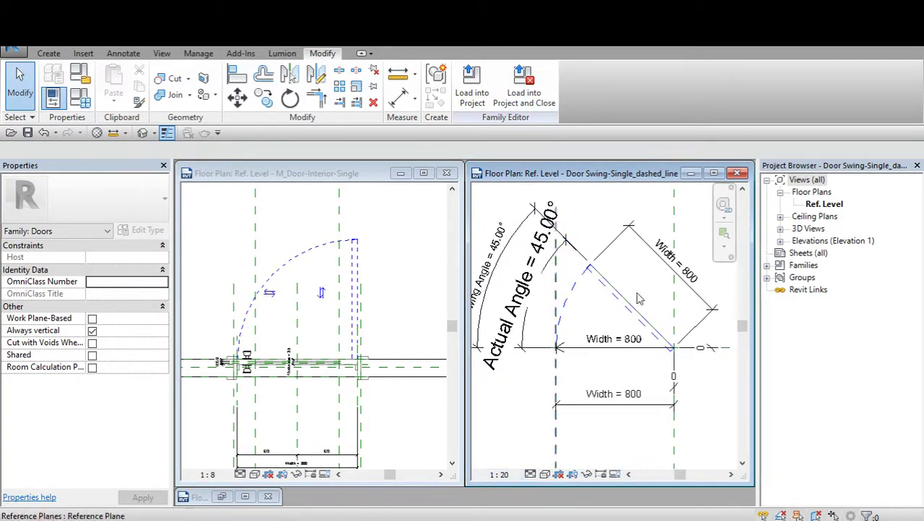
{"action": "middle_click_drag", "start_coordinate": [565, 304], "coordinate": [560, 309]}
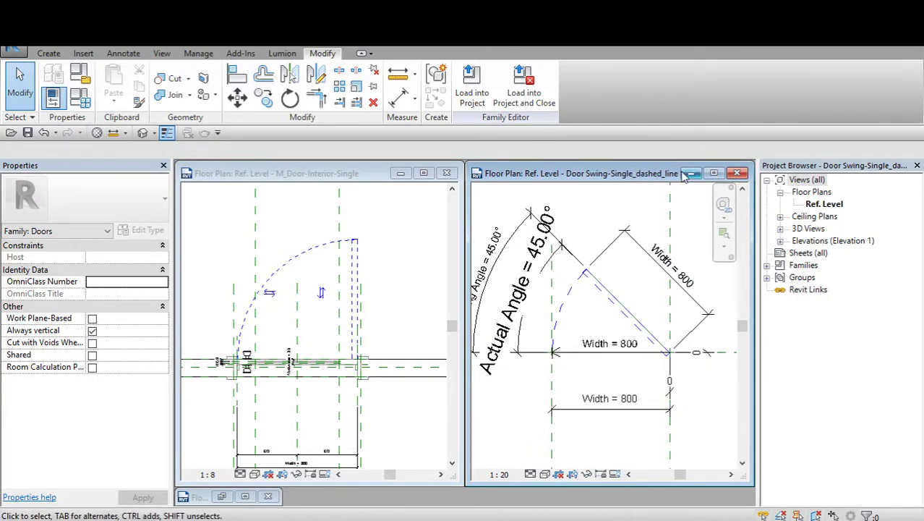
{"action": "left_click", "coordinate": [378, 186]}
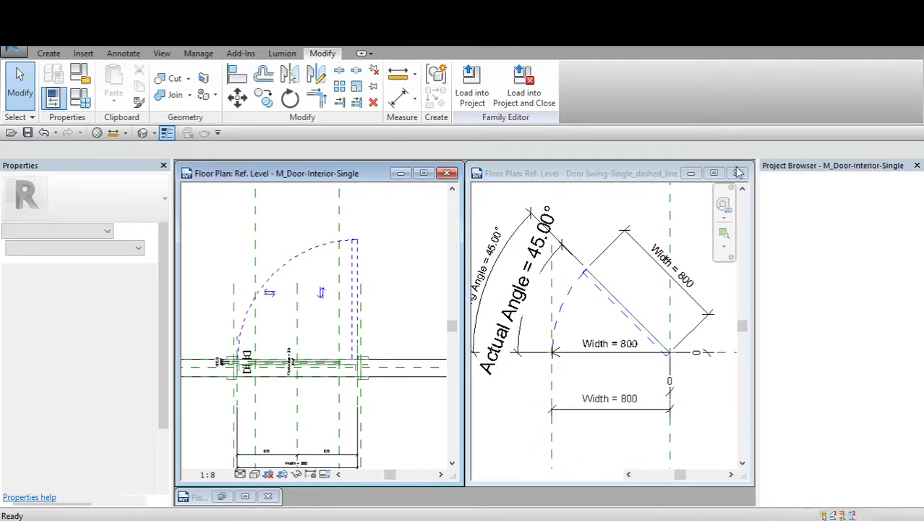
{"action": "left_click", "coordinate": [709, 202]}
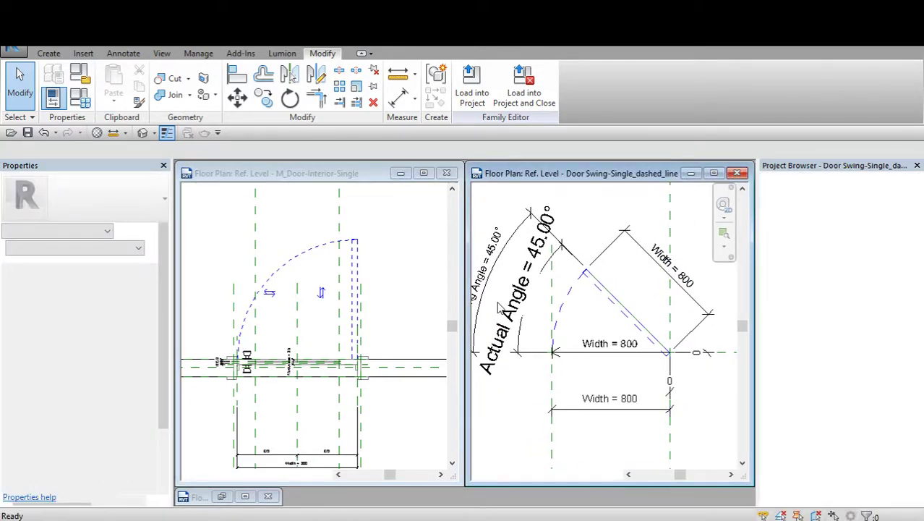
Close the Door Swing-Single_dashed_line family, saving its changes, and restore the minimized Project2 view.
{"action": "left_click", "coordinate": [737, 173]}
{"action": "left_click", "coordinate": [438, 291]}
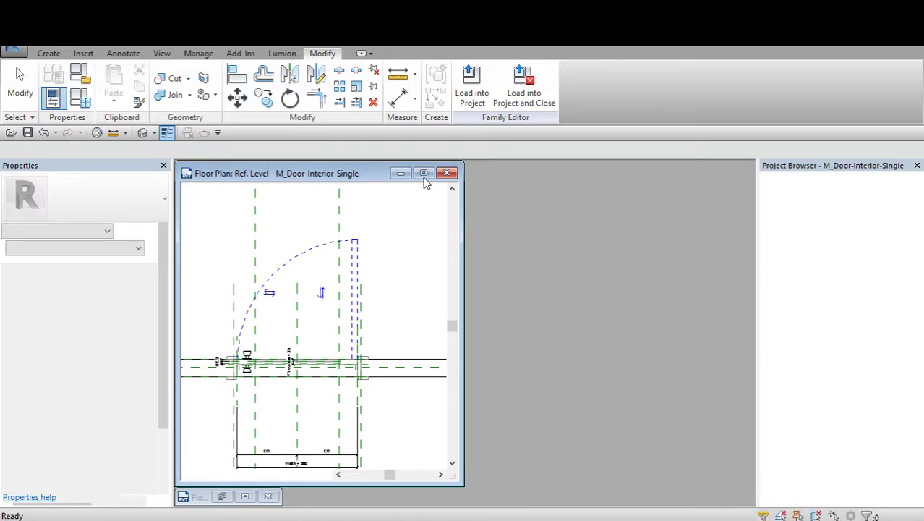
{"action": "left_click", "coordinate": [246, 497]}
Place the dashed-swing door in Project2's Level 1 wall.
{"action": "left_click", "coordinate": [247, 496]}
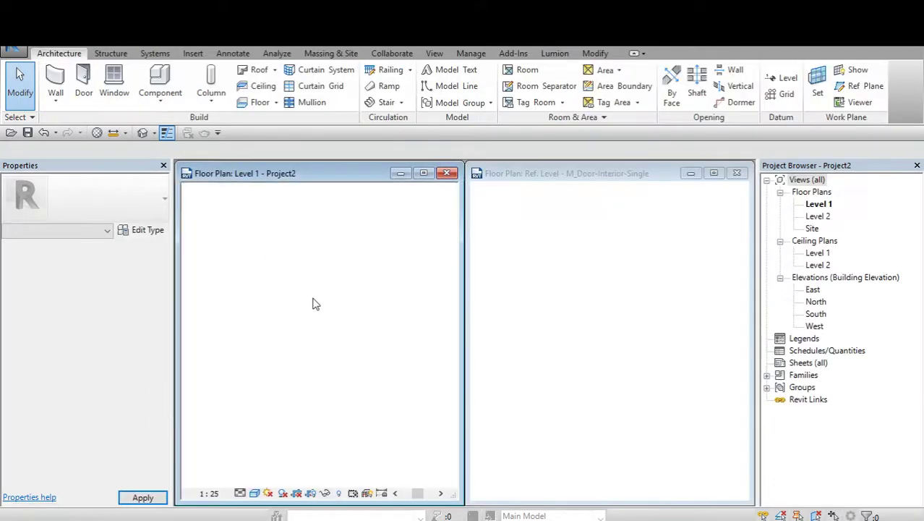
{"action": "left_click", "coordinate": [288, 298]}
{"action": "key", "text": "Escape"}
{"action": "key", "text": "Escape"}
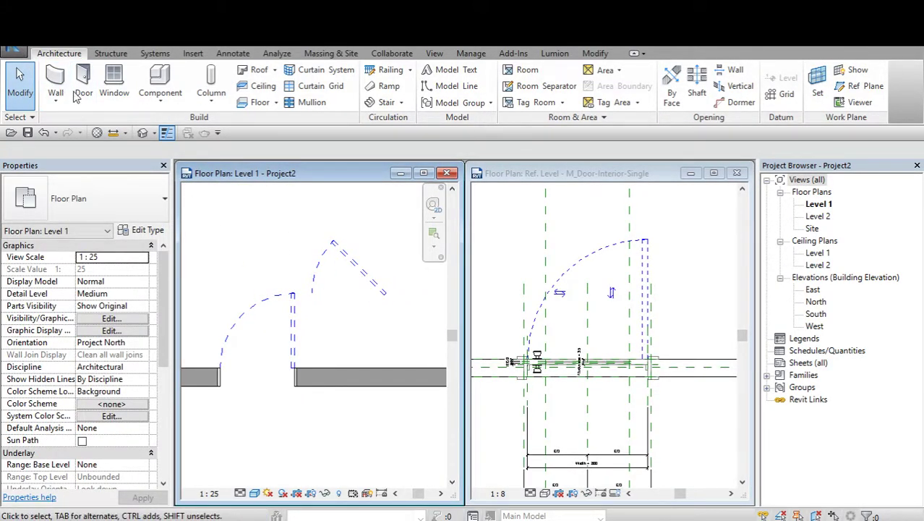
Create a new project from the Architectural Template, dismissing the unsaved-project reminder.
{"action": "left_click", "coordinate": [12, 49]}
{"action": "left_click", "coordinate": [362, 284]}
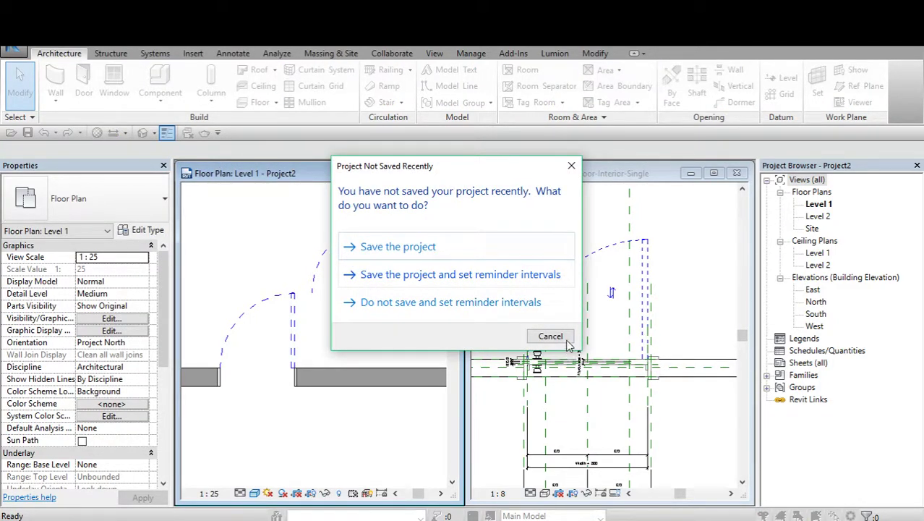
{"action": "left_click", "coordinate": [550, 336]}
{"action": "left_click", "coordinate": [340, 202]}
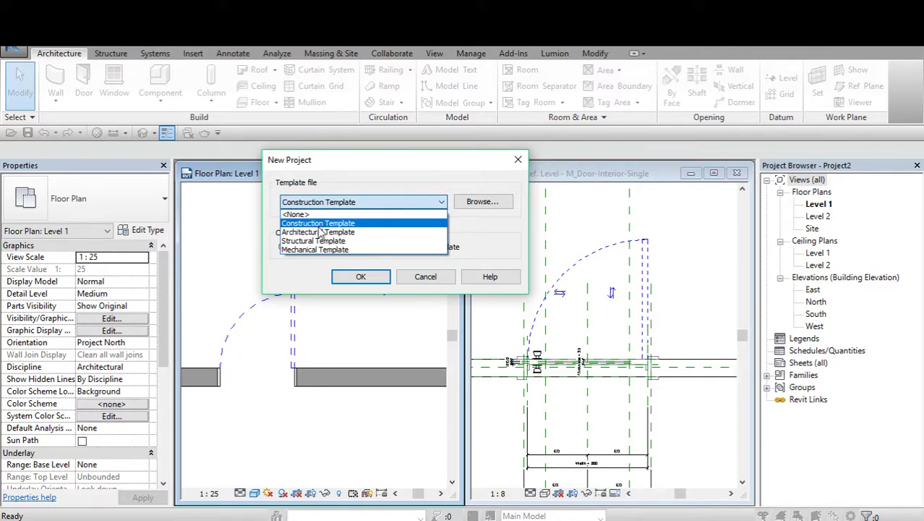
{"action": "left_click", "coordinate": [319, 224]}
{"action": "left_click", "coordinate": [322, 203]}
{"action": "left_click", "coordinate": [329, 233]}
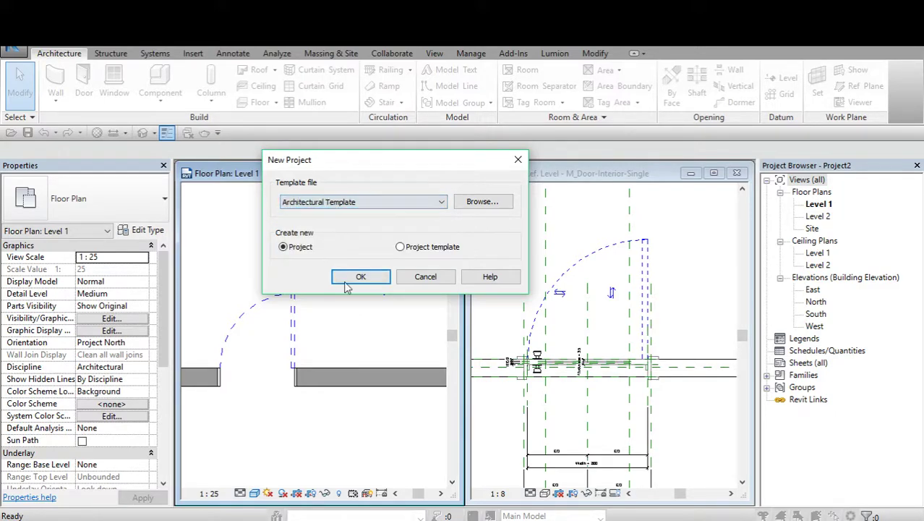
{"action": "left_click", "coordinate": [348, 282]}
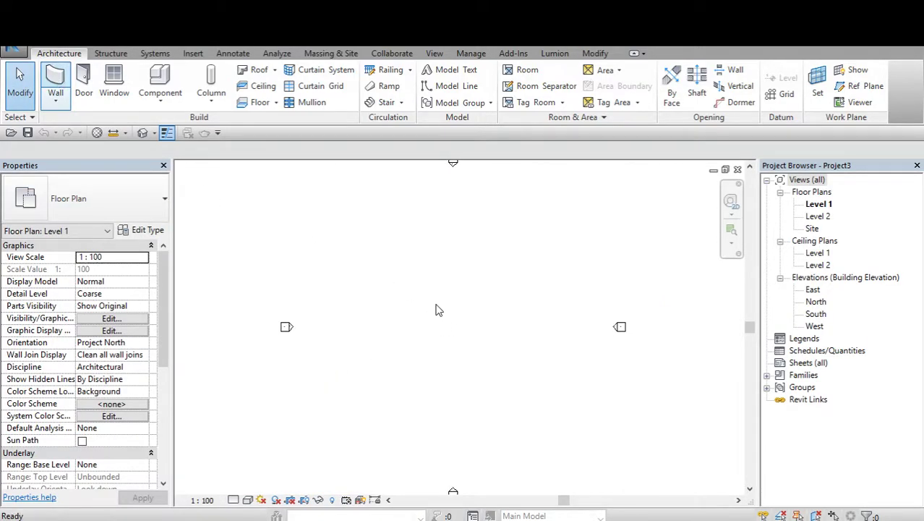
Draw a horizontal 12000 mm Generic - 200mm wall in Project3's Level 1 plan.
{"action": "key", "text": "w"}
{"action": "key", "text": "a"}
{"action": "left_click", "coordinate": [408, 323]}
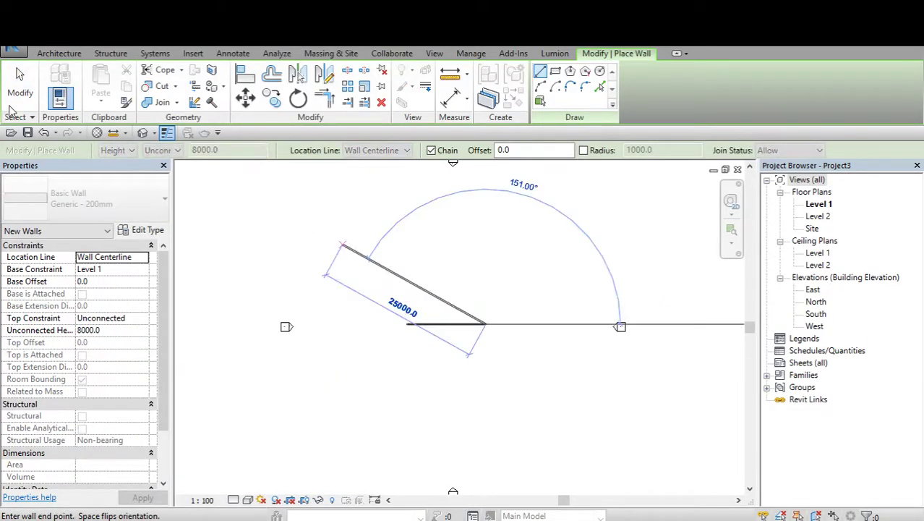
{"action": "left_click", "coordinate": [486, 323]}
{"action": "key", "text": "Escape"}
{"action": "key", "text": "Escape"}
{"action": "scroll", "coordinate": [433, 324], "scroll_direction": "up", "scroll_amount": 2}
Place an interior door in Project2's Level 1 wall.
{"action": "left_click", "coordinate": [726, 170]}
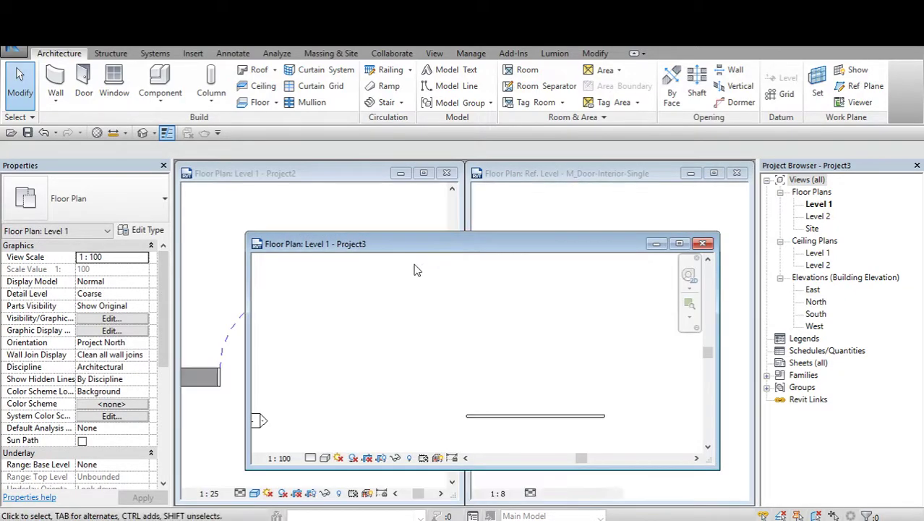
{"action": "left_click", "coordinate": [291, 292]}
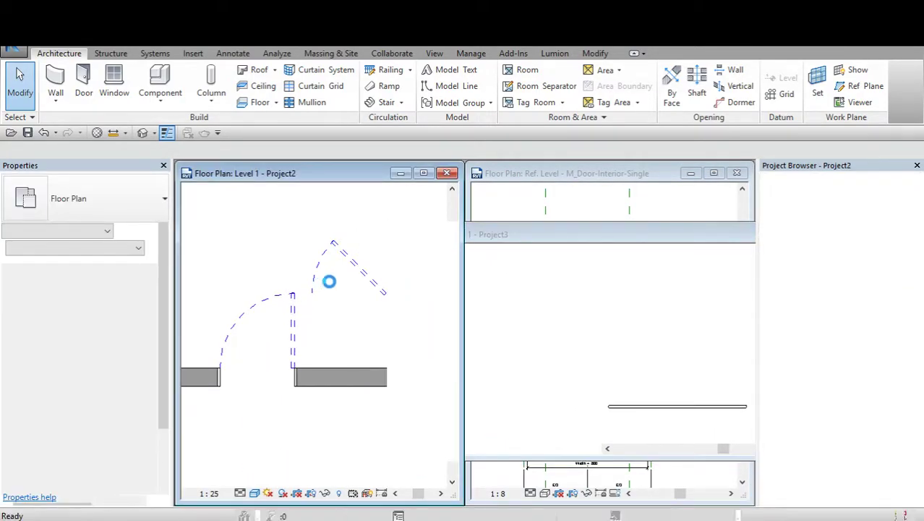
{"action": "left_click", "coordinate": [337, 259]}
{"action": "key", "text": "Escape"}
{"action": "key", "text": "Escape"}
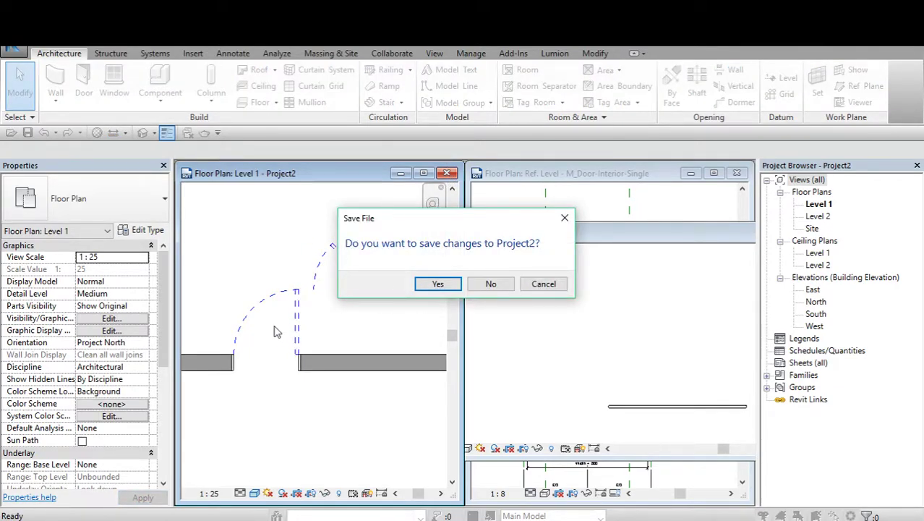
Close Project2 via the save prompt and tile the remaining views with WT.
{"action": "left_click", "coordinate": [491, 284]}
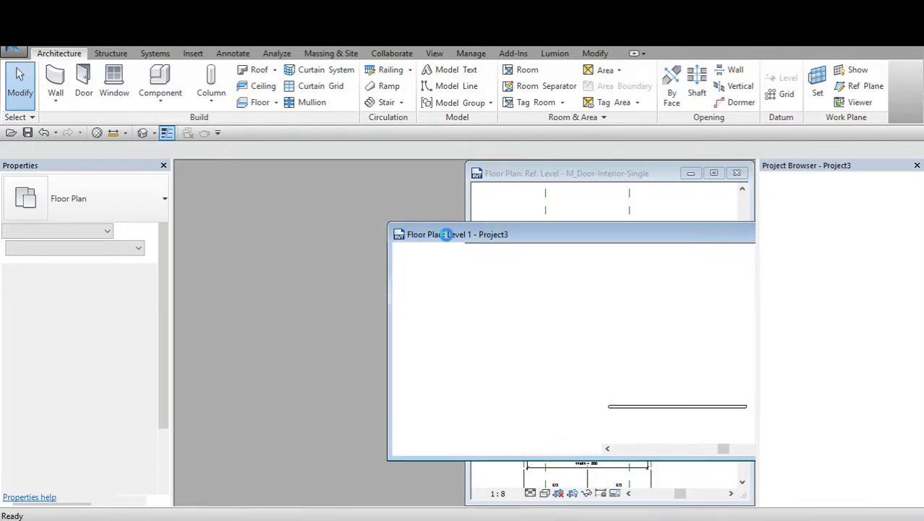
{"action": "mouse_move", "coordinate": [507, 239]}
{"action": "left_mouse_down"}
{"action": "mouse_move", "coordinate": [429, 235]}
{"action": "mouse_move", "coordinate": [326, 184]}
{"action": "left_mouse_up"}
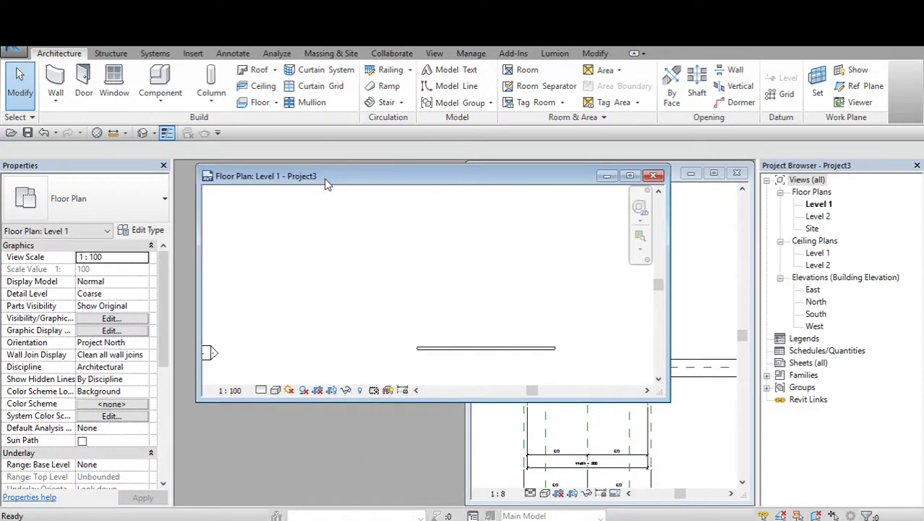
{"action": "key", "text": "w"}
{"action": "key", "text": "t"}
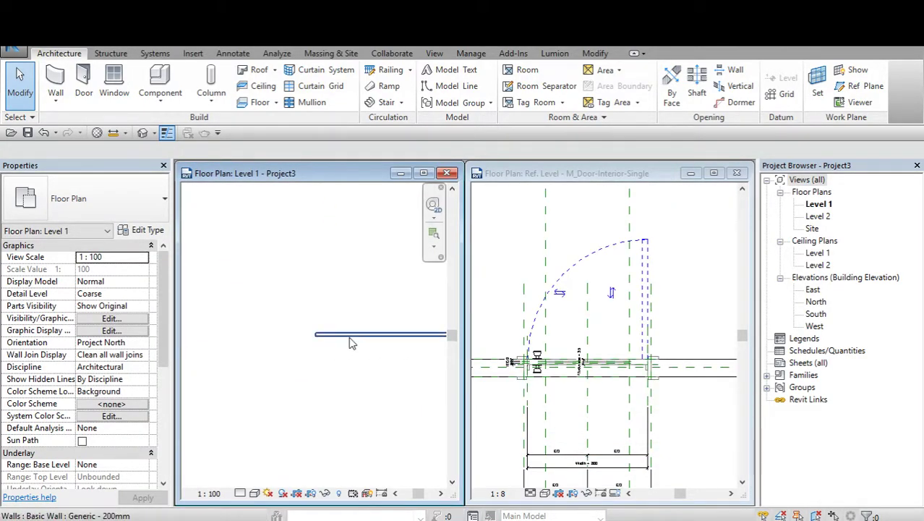
Set the Project3 wall's Top Constraint to Up to level: Level 2.
{"action": "left_click", "coordinate": [351, 335]}
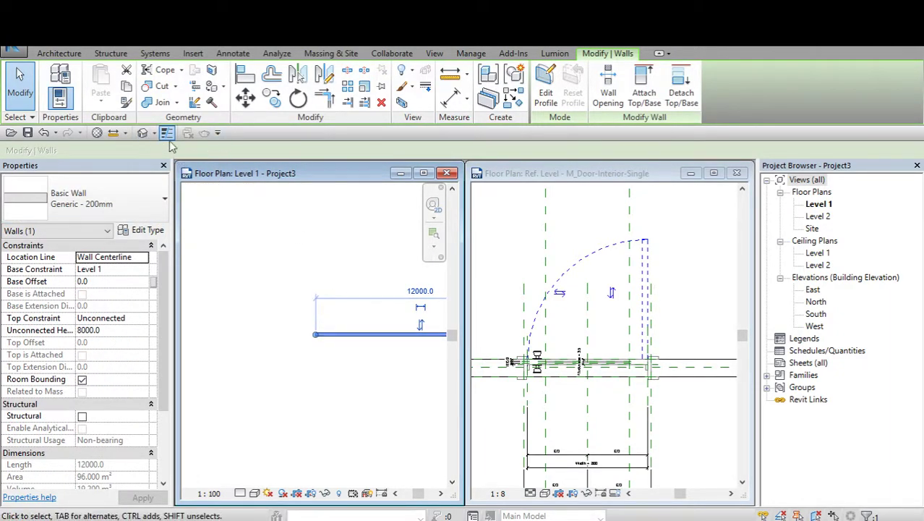
{"action": "left_click", "coordinate": [142, 318]}
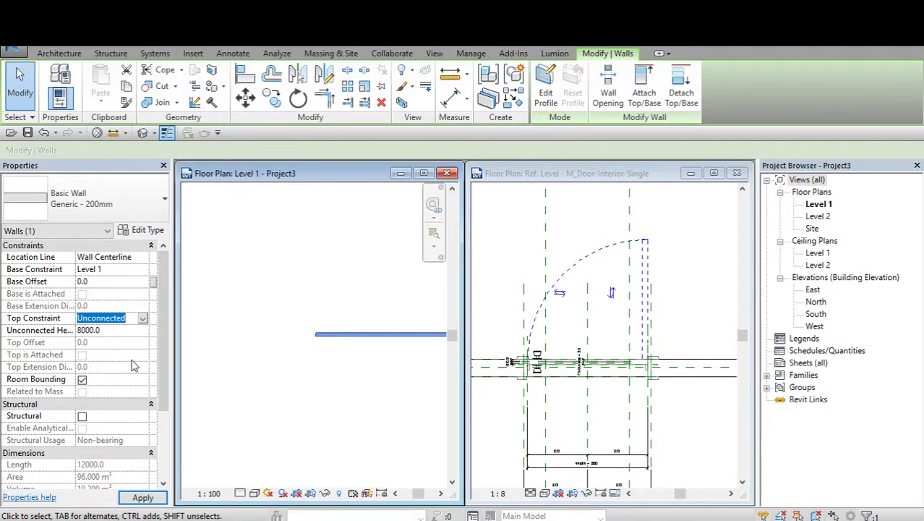
{"action": "left_click", "coordinate": [143, 324]}
{"action": "left_click", "coordinate": [138, 350]}
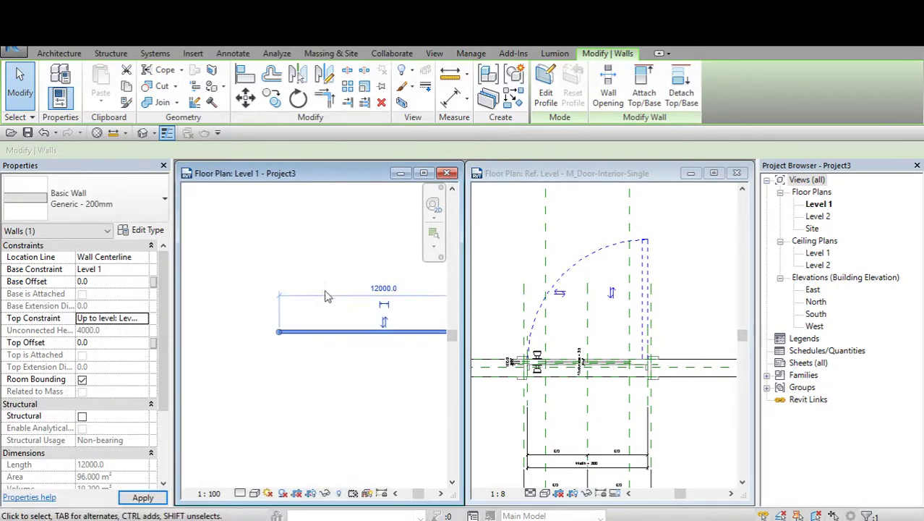
{"action": "key", "text": "Escape"}
{"action": "left_click", "coordinate": [528, 281]}
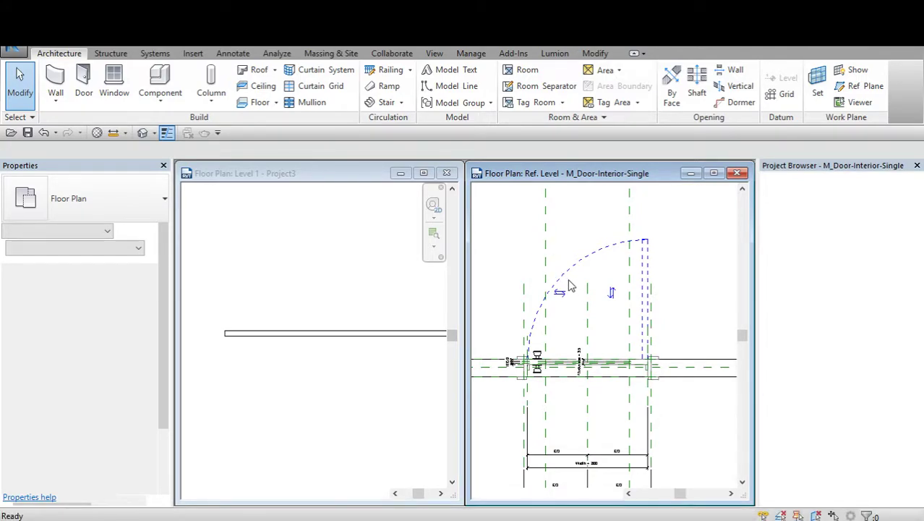
{"action": "middle_click_drag", "start_coordinate": [578, 316], "coordinate": [610, 311]}
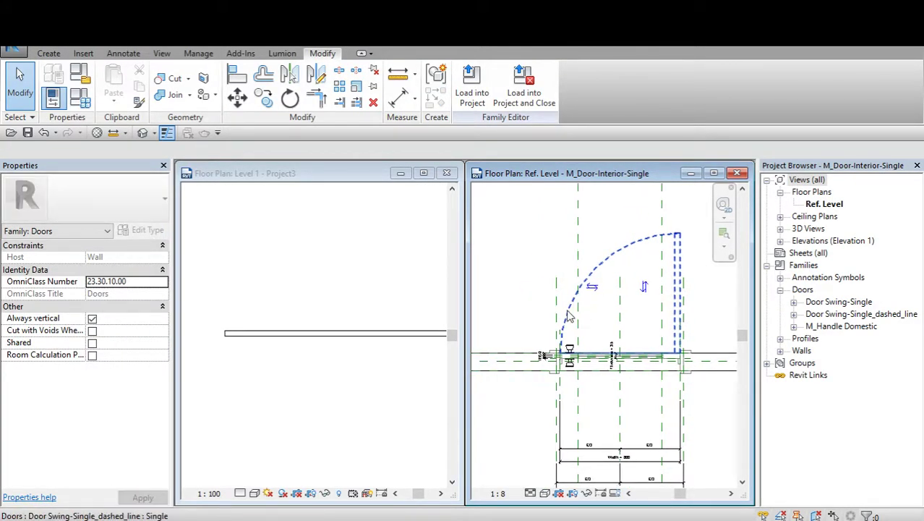
{"action": "left_click", "coordinate": [81, 100]}
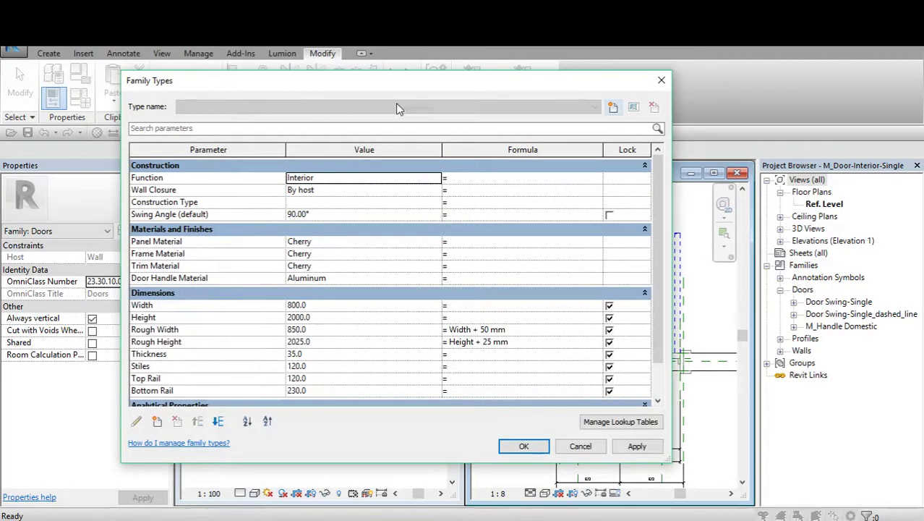
{"action": "left_click", "coordinate": [663, 84]}
{"action": "scroll", "coordinate": [611, 381], "scroll_direction": "up", "scroll_amount": 2}
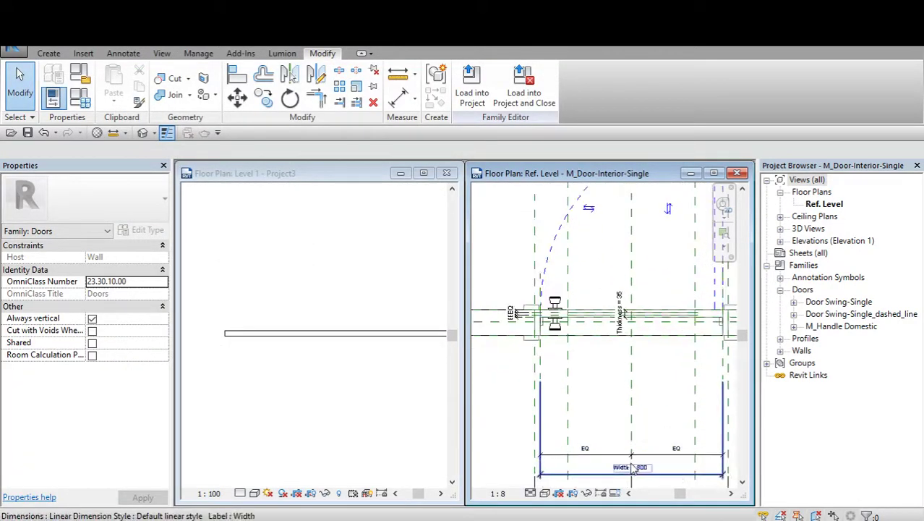
{"action": "scroll", "coordinate": [613, 384], "scroll_direction": "up", "scroll_amount": 2}
{"action": "scroll", "coordinate": [611, 384], "scroll_direction": "down", "scroll_amount": 2}
{"action": "middle_click_drag", "start_coordinate": [601, 319], "coordinate": [588, 376]}
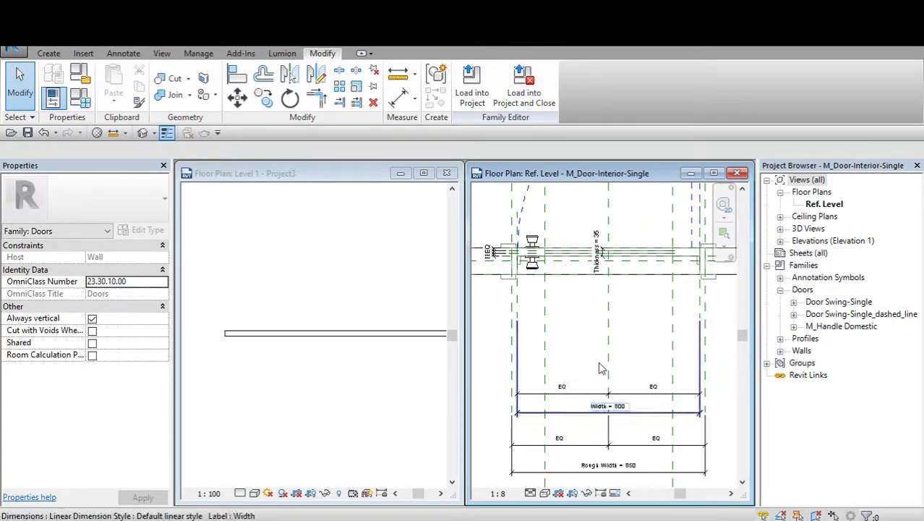
{"action": "left_click", "coordinate": [143, 132]}
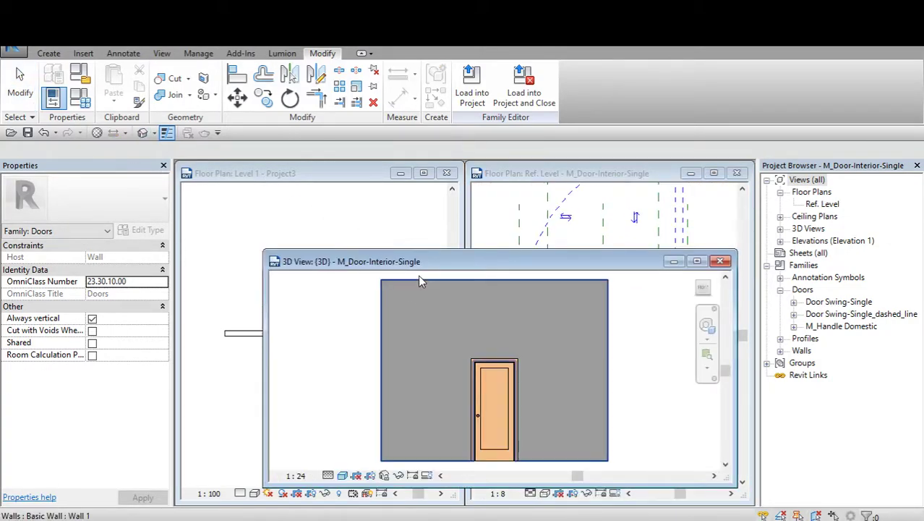
{"action": "mouse_move", "coordinate": [604, 281]}
{"action": "middle_mouse_down", "text": "shift"}
{"action": "mouse_move", "coordinate": [473, 332]}
{"action": "mouse_move", "coordinate": [363, 400]}
{"action": "middle_mouse_up", "text": "shift"}
{"action": "scroll", "coordinate": [358, 388], "scroll_direction": "up", "scroll_amount": 2}
{"action": "scroll", "coordinate": [376, 339], "scroll_direction": "up", "scroll_amount": 2}
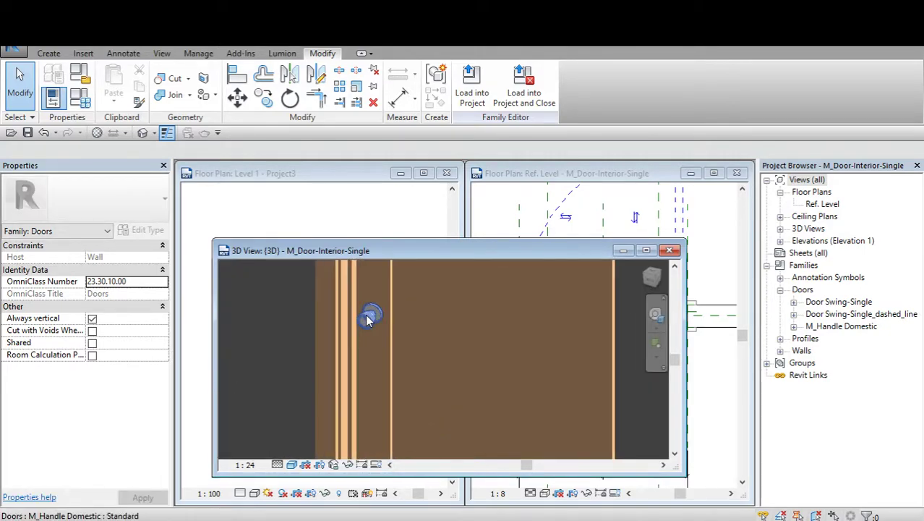
{"action": "scroll", "coordinate": [370, 329], "scroll_direction": "up", "scroll_amount": 2}
{"action": "scroll", "coordinate": [370, 322], "scroll_direction": "down", "scroll_amount": 1}
{"action": "left_click", "coordinate": [369, 322]}
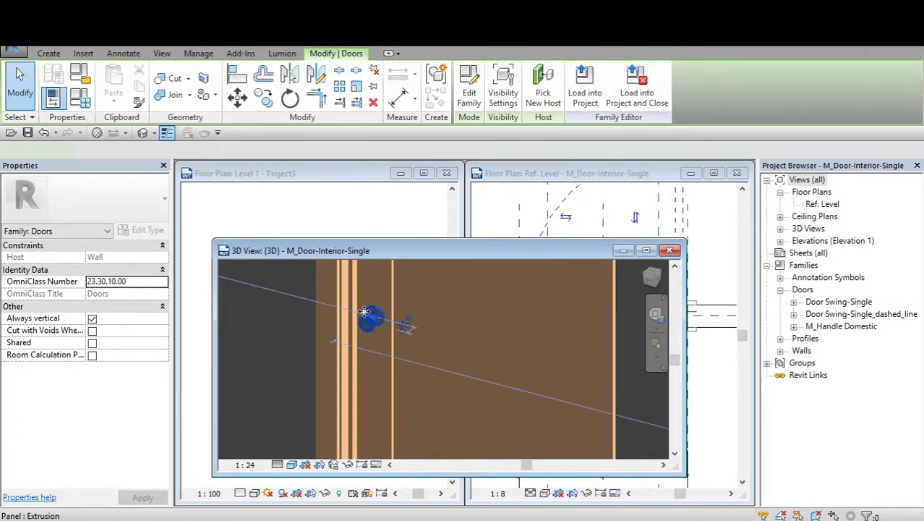
{"action": "scroll", "coordinate": [369, 323], "scroll_direction": "down", "scroll_amount": 1}
{"action": "scroll", "coordinate": [371, 322], "scroll_direction": "down", "scroll_amount": 2}
{"action": "scroll", "coordinate": [421, 311], "scroll_direction": "down", "scroll_amount": 2}
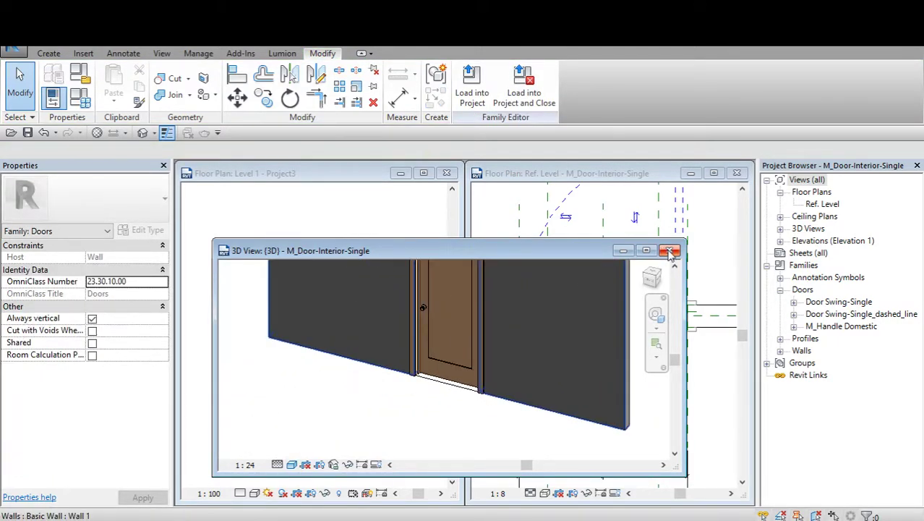
{"action": "middle_click", "coordinate": [585, 348]}
{"action": "middle_click_drag", "start_coordinate": [584, 349], "coordinate": [584, 398]}
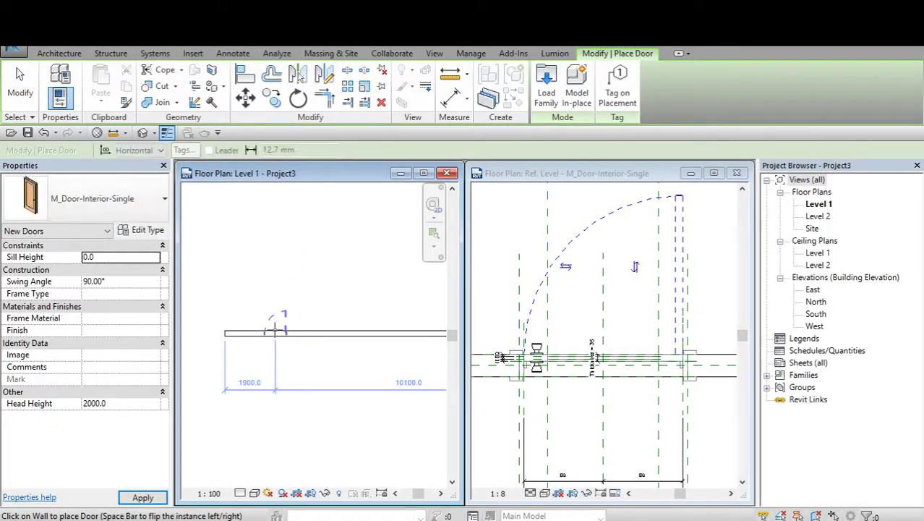
Place an M_Door-Interior-Single door in Project3's Level 1 wall and zoom in on it.
{"action": "left_click", "coordinate": [275, 327]}
{"action": "key", "text": "Escape"}
{"action": "key", "text": "Escape"}
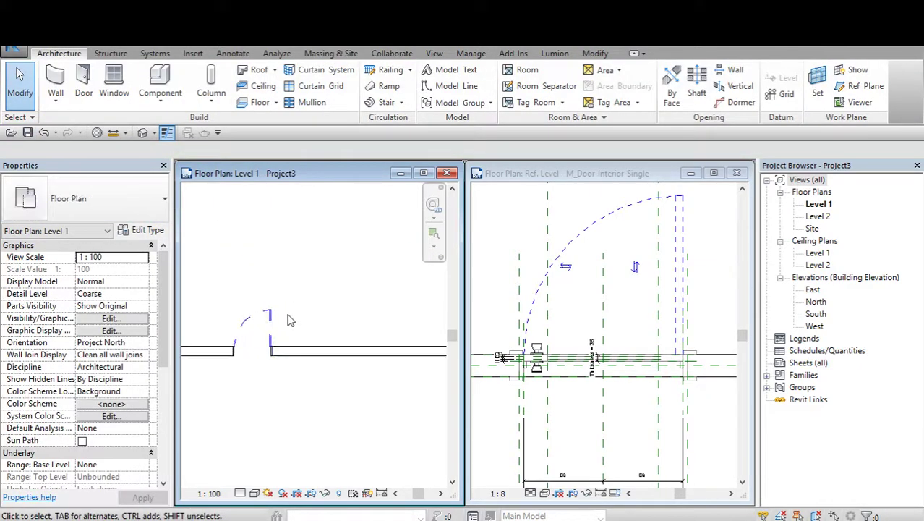
{"action": "middle_click_drag", "start_coordinate": [232, 470], "coordinate": [275, 434]}
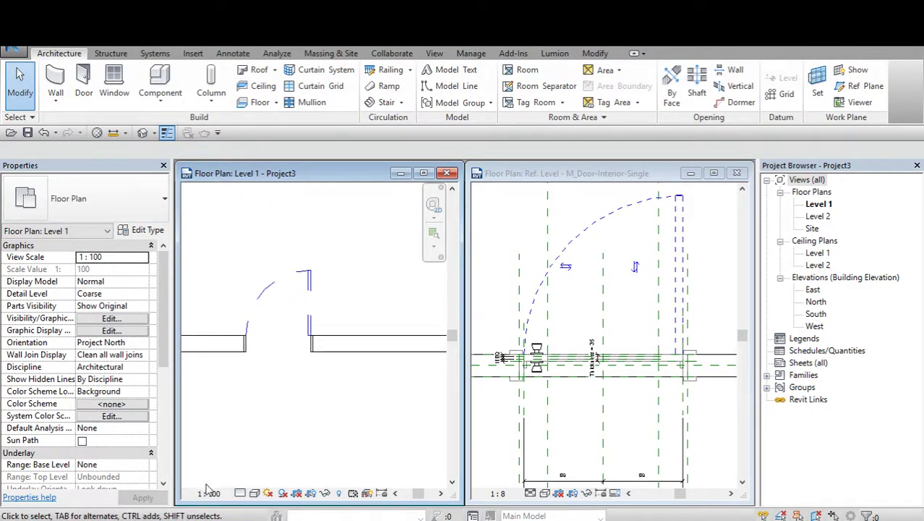
{"action": "scroll", "coordinate": [286, 320], "scroll_direction": "up", "scroll_amount": 2}
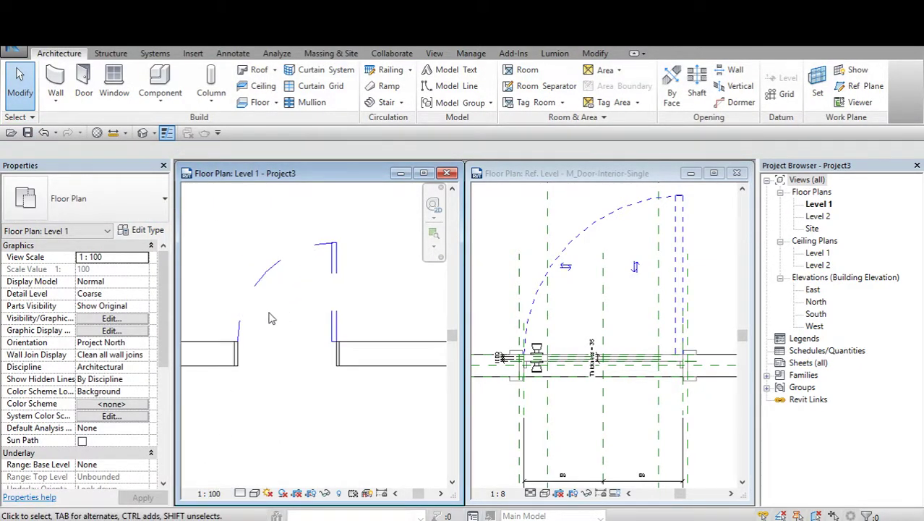
{"action": "left_click", "coordinate": [209, 494]}
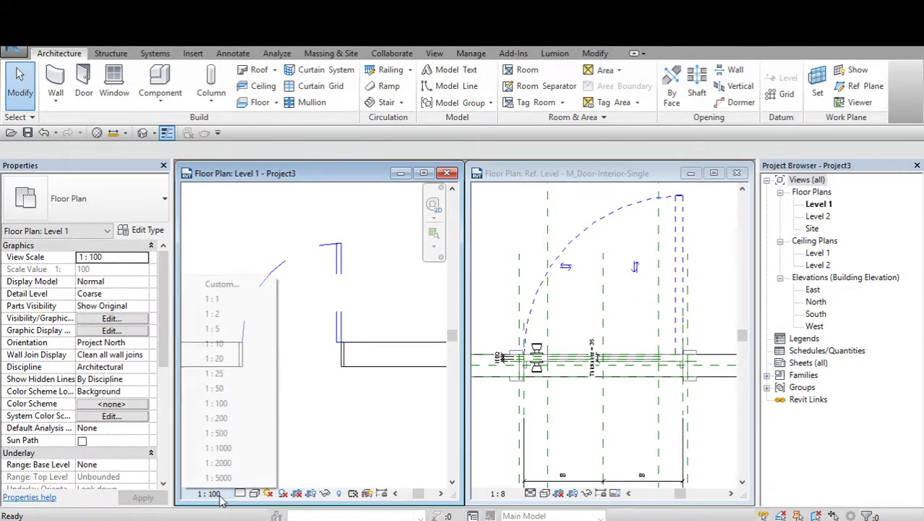
{"action": "left_click", "coordinate": [230, 375]}
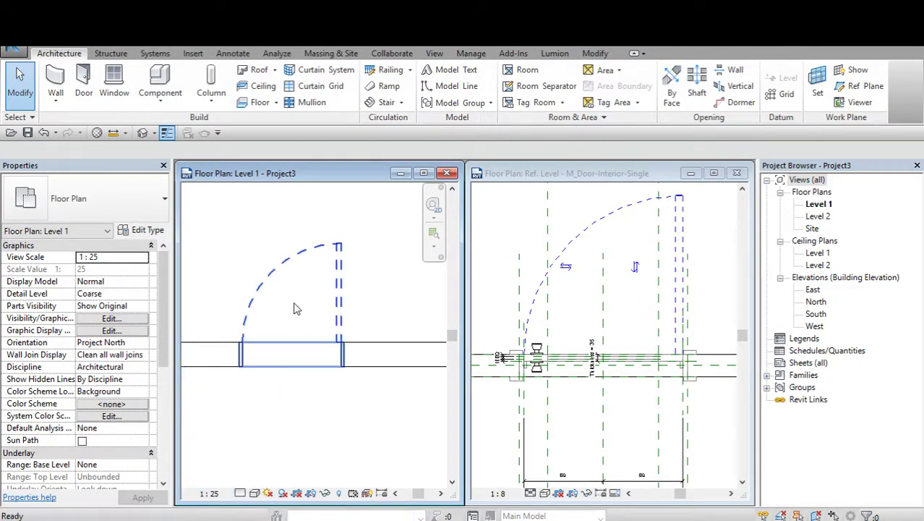
{"action": "left_click", "coordinate": [211, 494]}
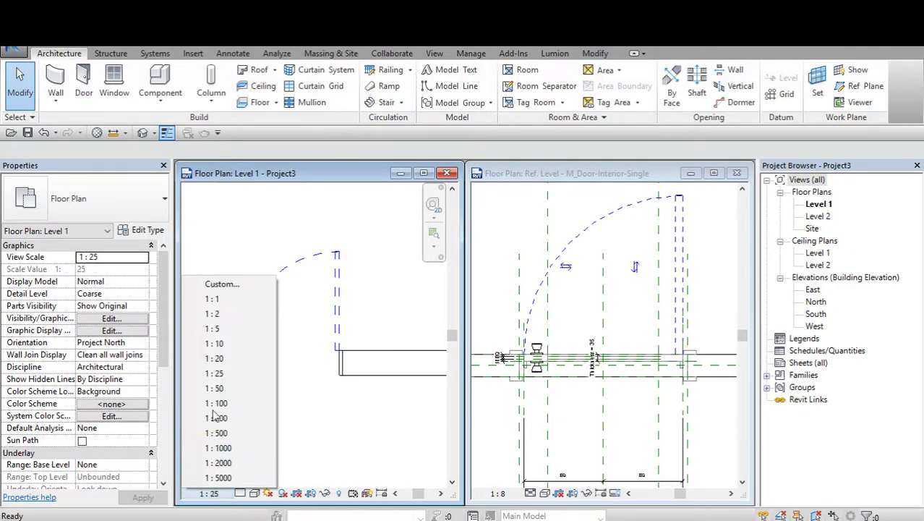
{"action": "left_click", "coordinate": [231, 385]}
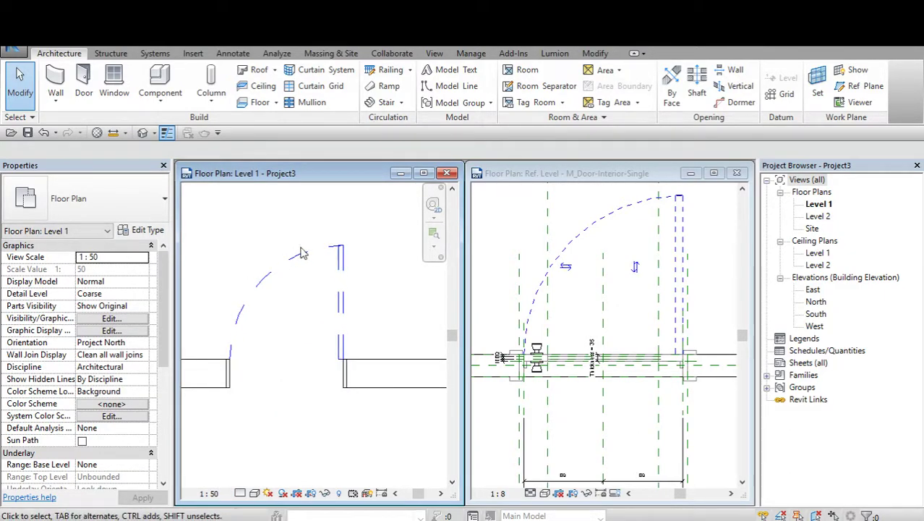
{"action": "left_click", "coordinate": [210, 494]}
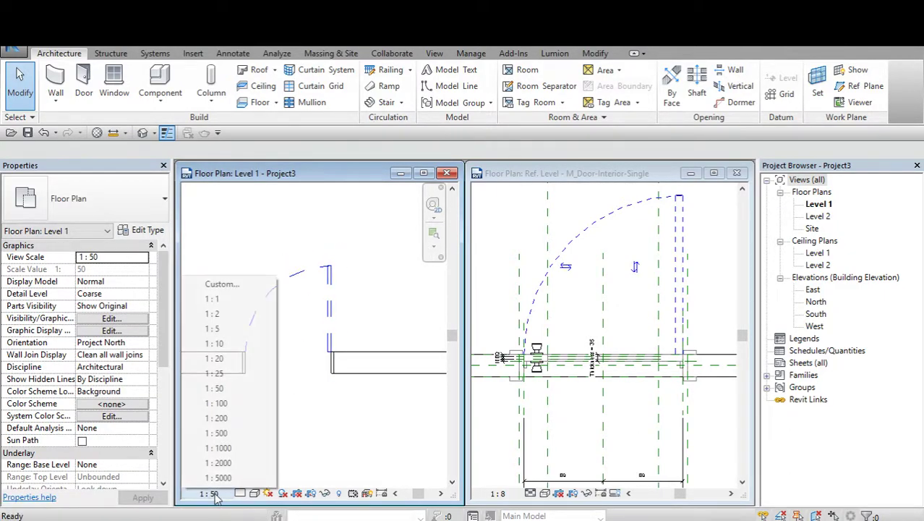
{"action": "left_click", "coordinate": [239, 403]}
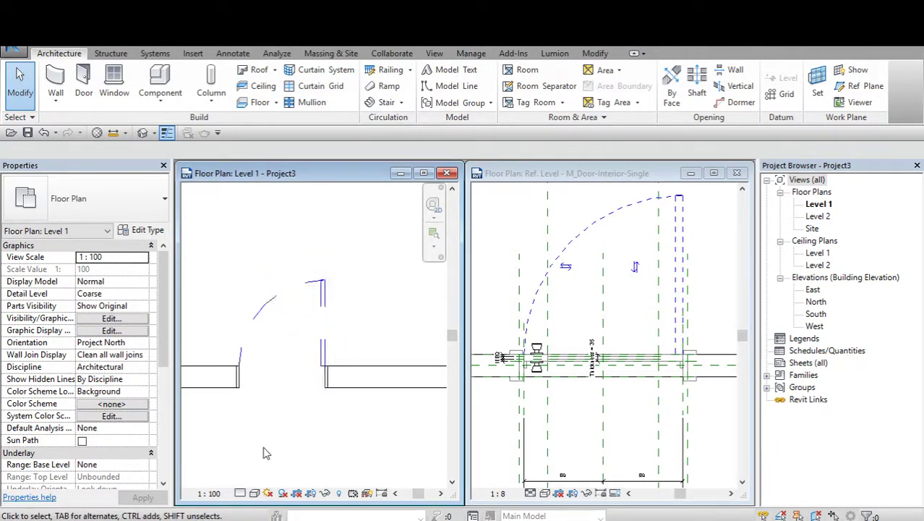
{"action": "scroll", "coordinate": [314, 425], "scroll_direction": "down", "scroll_amount": 3}
{"action": "scroll", "coordinate": [320, 427], "scroll_direction": "down", "scroll_amount": 2}
{"action": "left_click", "coordinate": [352, 380]}
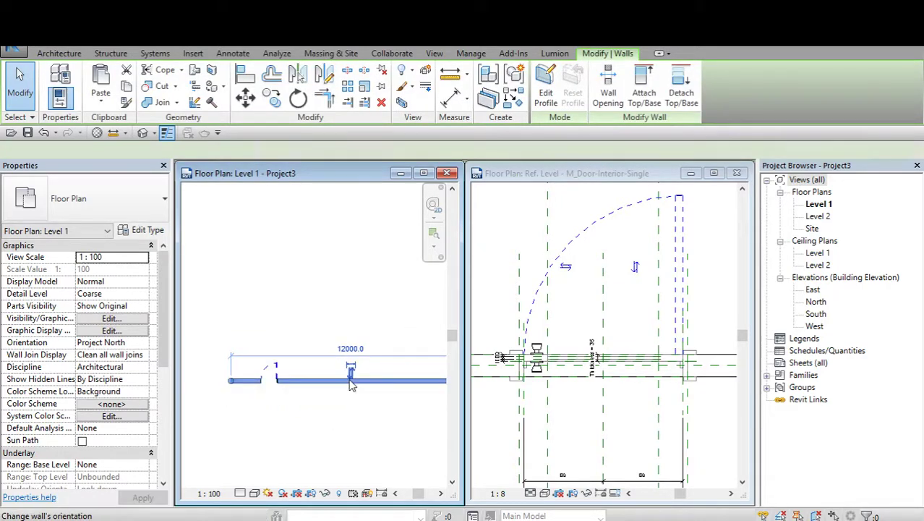
{"action": "left_click", "coordinate": [274, 381]}
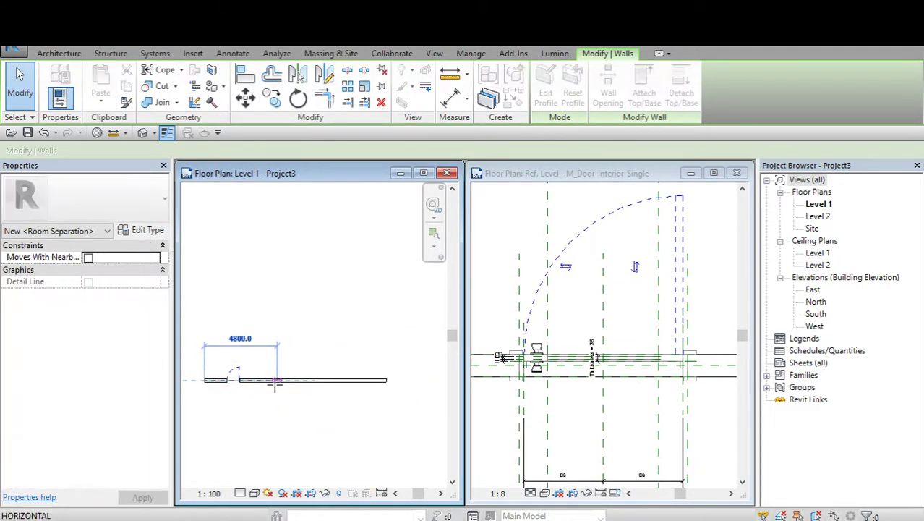
{"action": "key", "text": "Escape"}
{"action": "scroll", "coordinate": [205, 384], "scroll_direction": "up", "scroll_amount": 3}
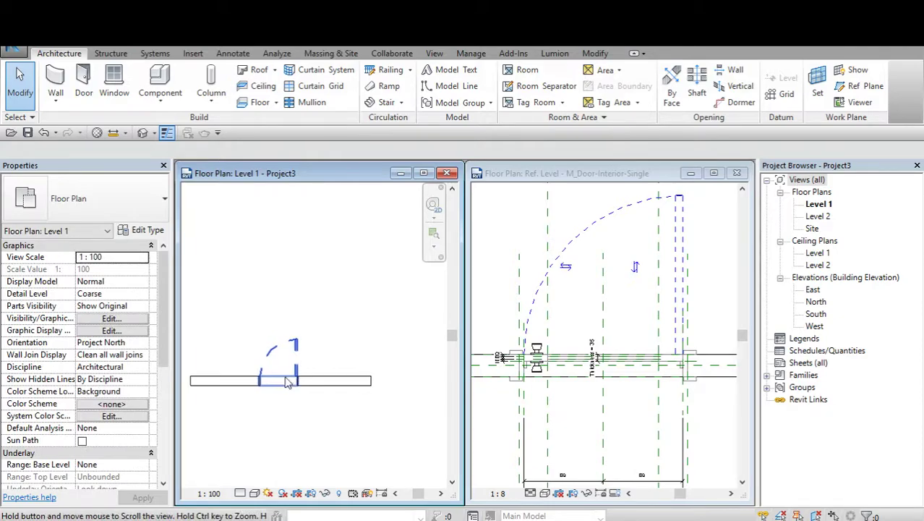
{"action": "left_click", "coordinate": [204, 384]}
{"action": "key", "text": "Delete"}
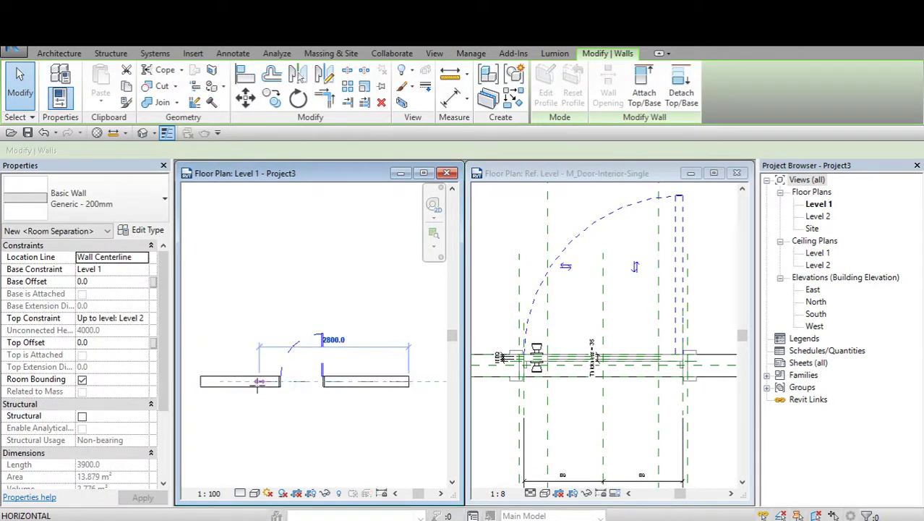
{"action": "key", "text": "ctrl+z"}
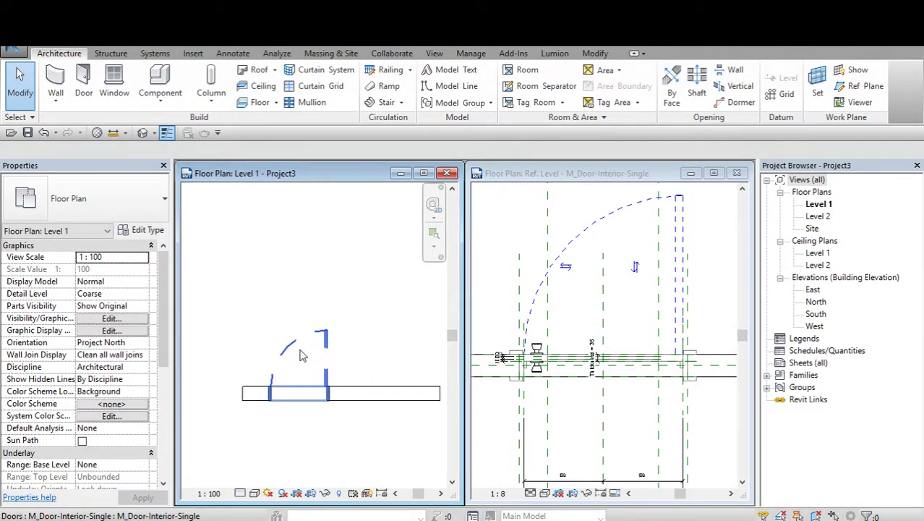
{"action": "scroll", "coordinate": [302, 355], "scroll_direction": "up", "scroll_amount": 2}
{"action": "scroll", "coordinate": [250, 309], "scroll_direction": "down", "scroll_amount": 1}
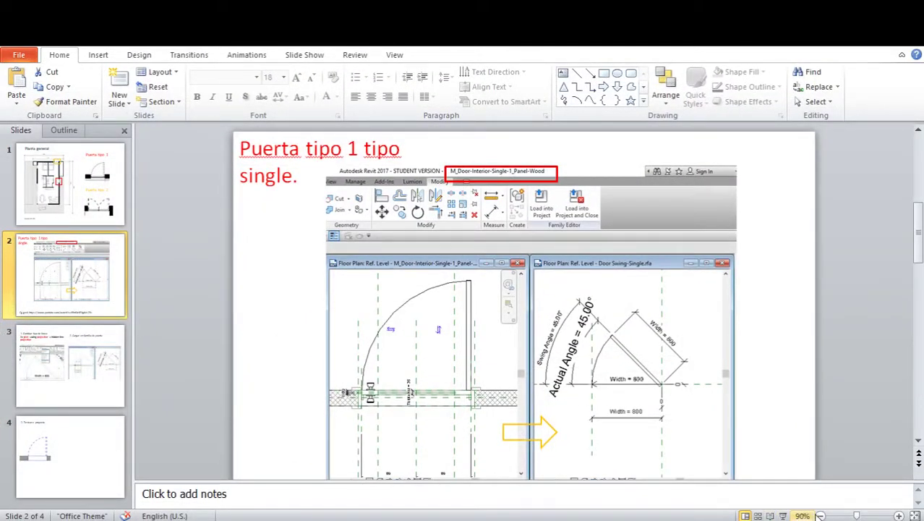
Browse slides 3, 4 and 2, ending on slide 1 'Planta general' with the floor plan and door types.
{"action": "left_click", "coordinate": [820, 516]}
{"action": "left_click", "coordinate": [68, 368]}
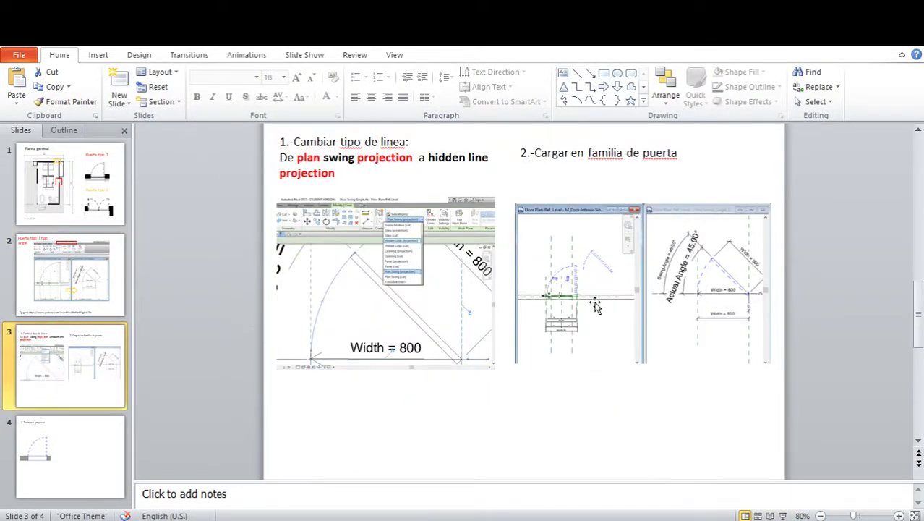
{"action": "left_click", "coordinate": [86, 457]}
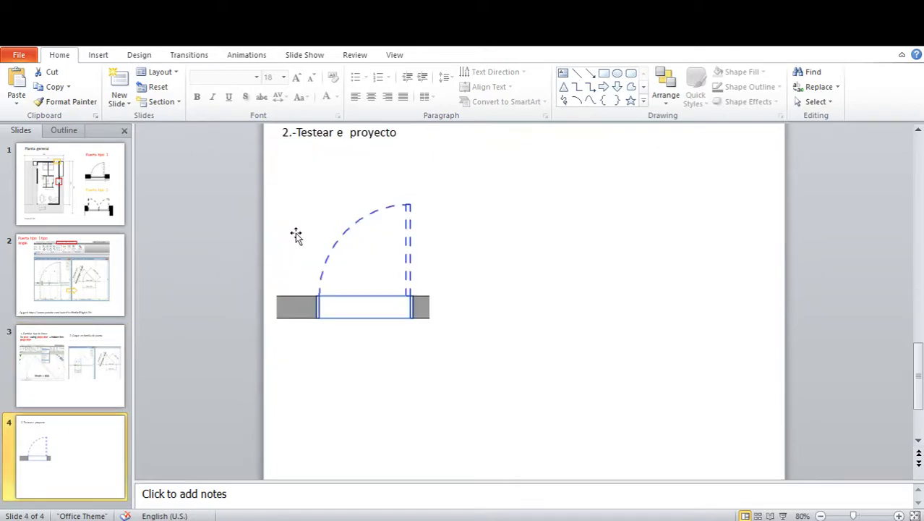
{"action": "left_click", "coordinate": [71, 388]}
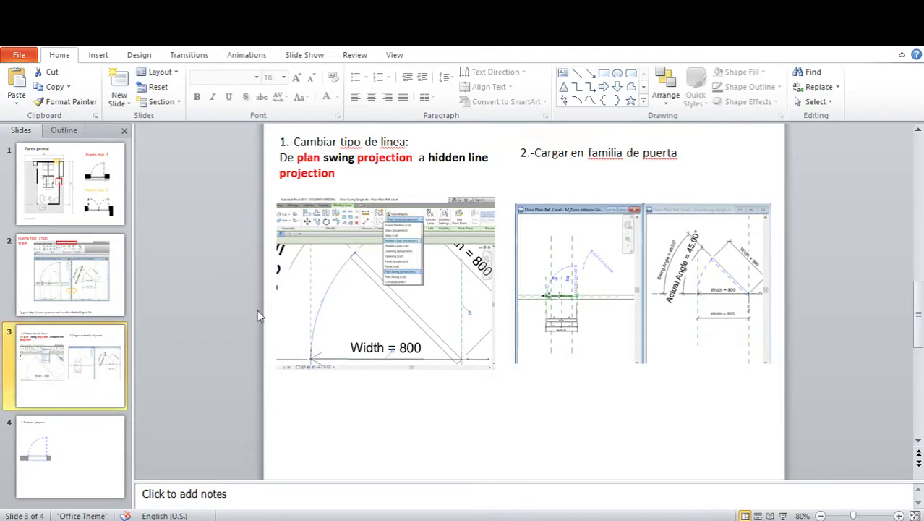
{"action": "left_click", "coordinate": [90, 276]}
{"action": "left_click", "coordinate": [92, 221]}
{"action": "left_click", "coordinate": [90, 239]}
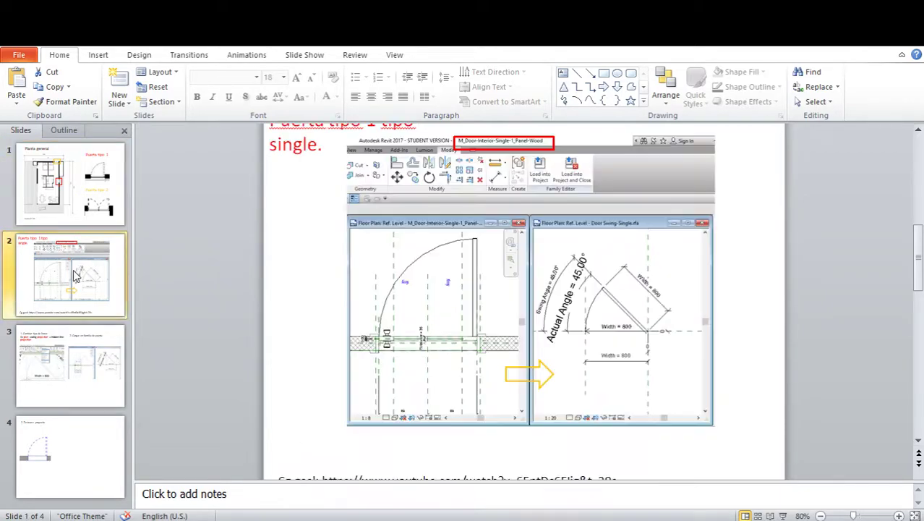
{"action": "left_click", "coordinate": [92, 224]}
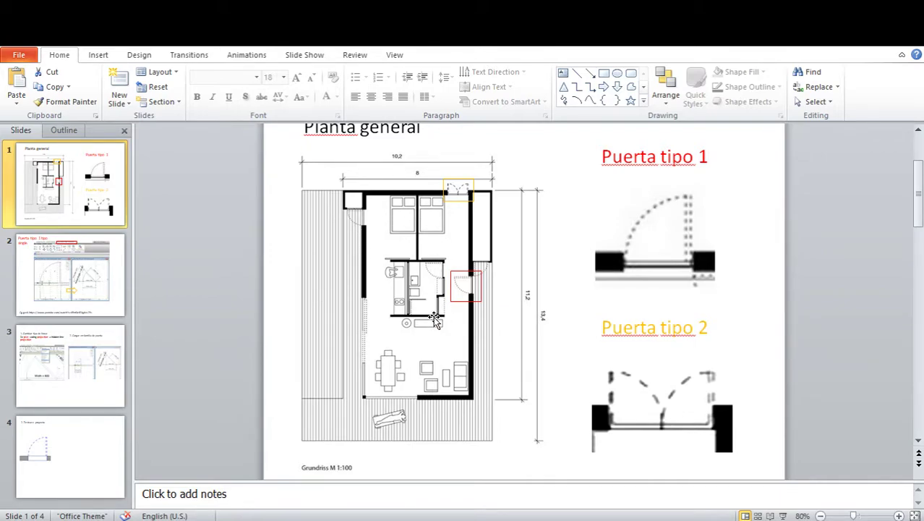
Return to Revit and make the door family view active.
{"action": "left_click", "coordinate": [441, 437]}
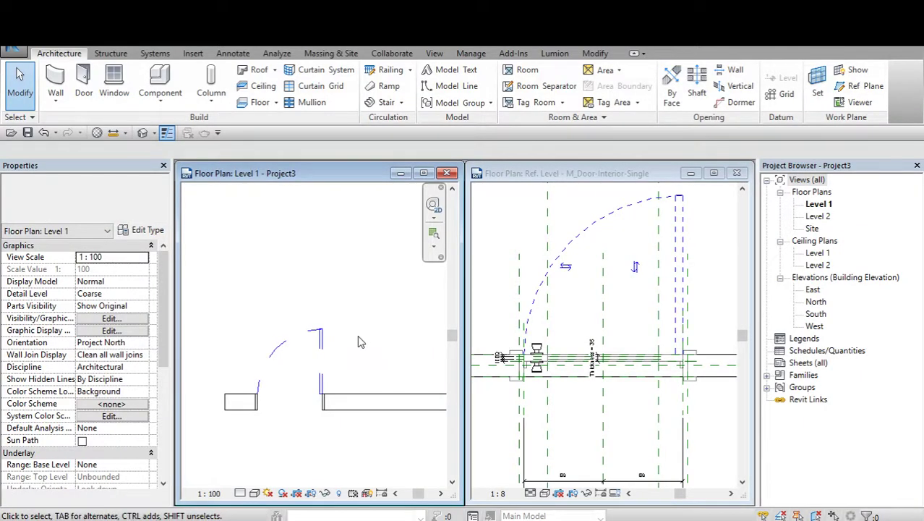
{"action": "middle_click_drag", "start_coordinate": [360, 342], "coordinate": [380, 323]}
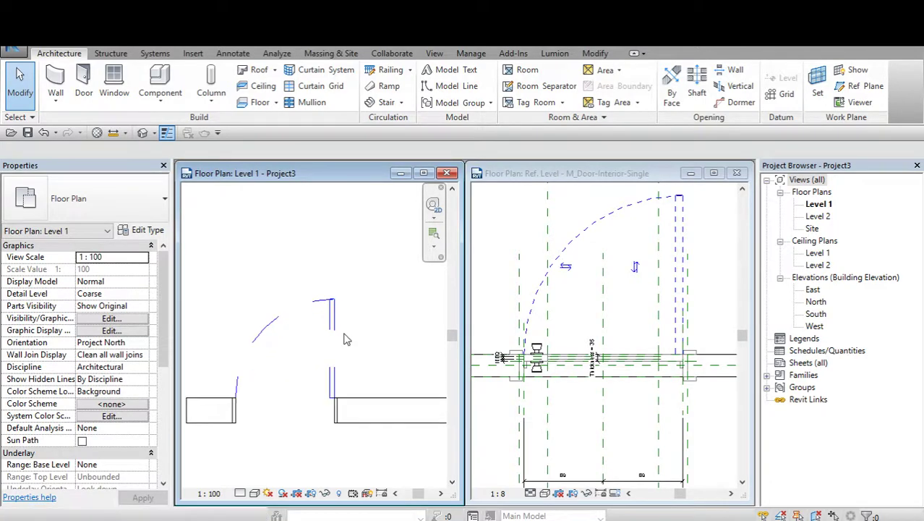
{"action": "left_click", "coordinate": [547, 287]}
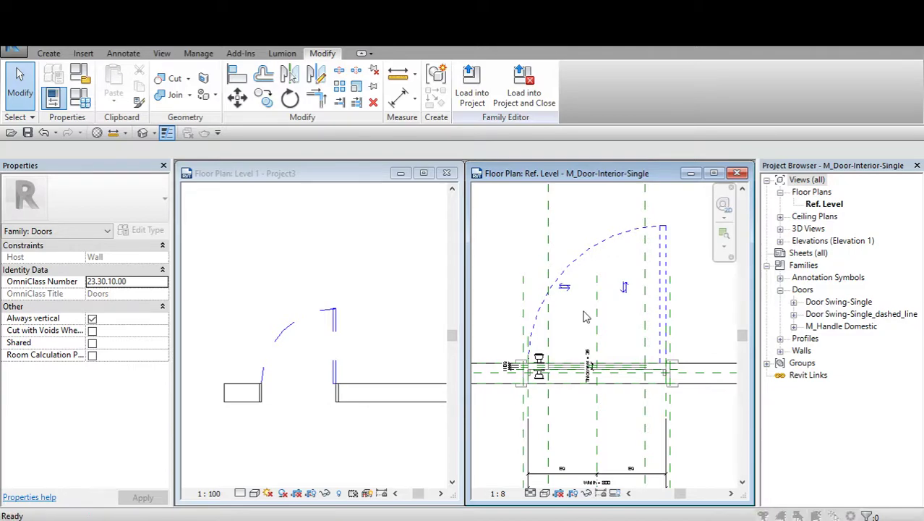
Check the Plan Swing object style via VG without changes, then activate Level 1 for its detail level.
{"action": "key", "text": "v"}
{"action": "key", "text": "g"}
{"action": "left_click", "coordinate": [340, 414]}
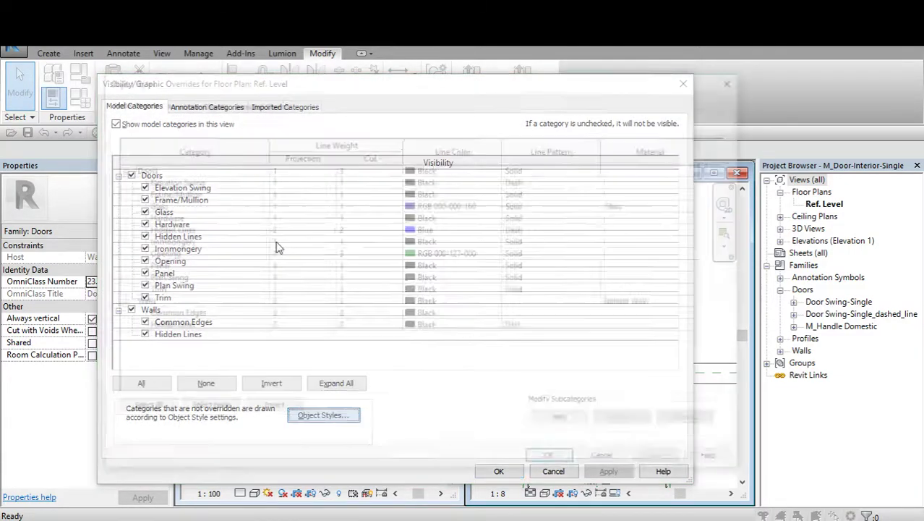
{"action": "left_click", "coordinate": [184, 277]}
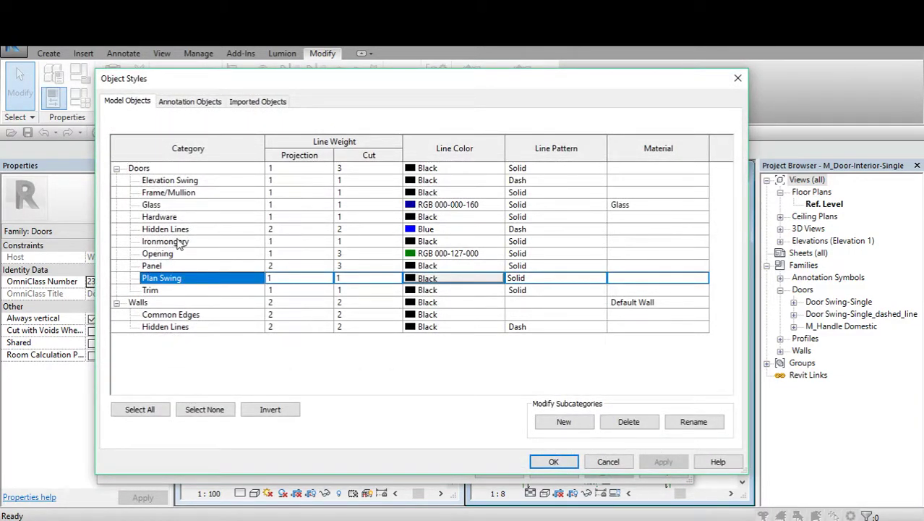
{"action": "left_click", "coordinate": [609, 461]}
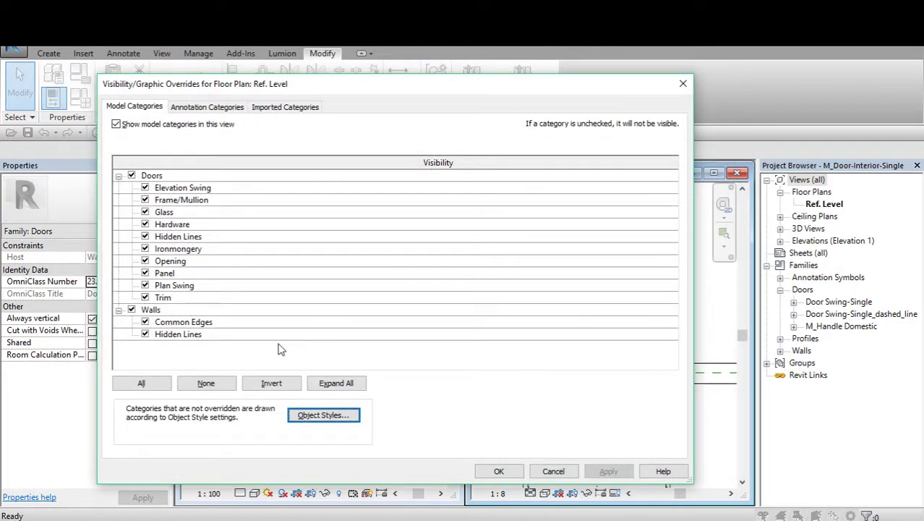
{"action": "left_click", "coordinate": [552, 471]}
{"action": "left_click", "coordinate": [288, 337]}
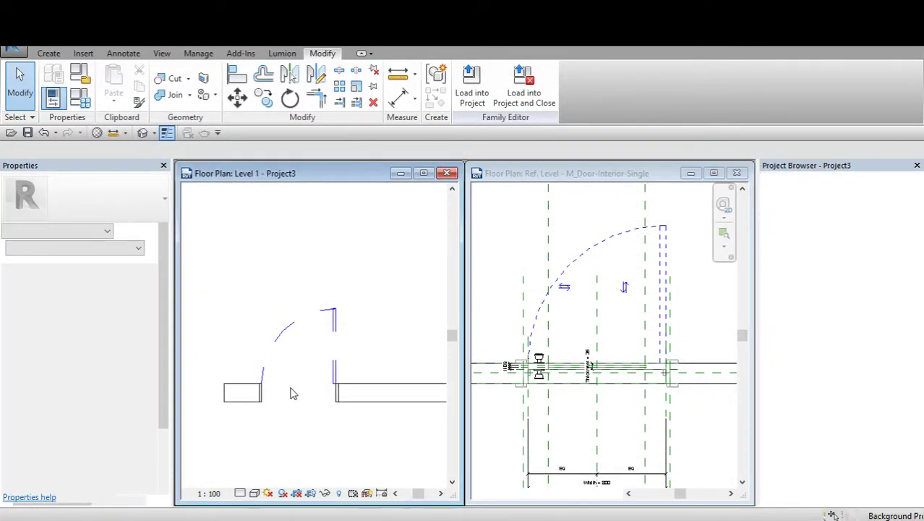
{"action": "left_click", "coordinate": [237, 494]}
Set Level 1 to Medium detail level and the Consistent Colors visual style.
{"action": "left_click", "coordinate": [262, 462]}
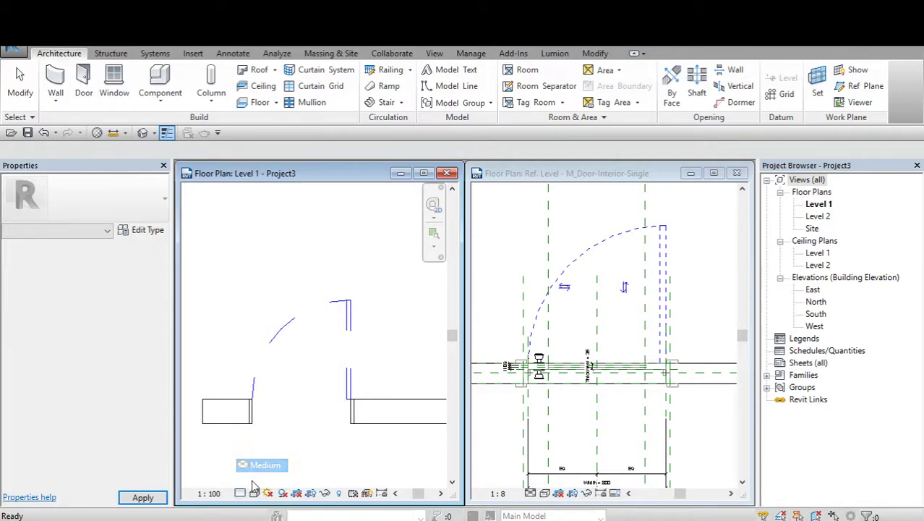
{"action": "left_click", "coordinate": [254, 493]}
{"action": "left_click", "coordinate": [277, 437]}
{"action": "scroll", "coordinate": [274, 359], "scroll_direction": "down", "scroll_amount": 2}
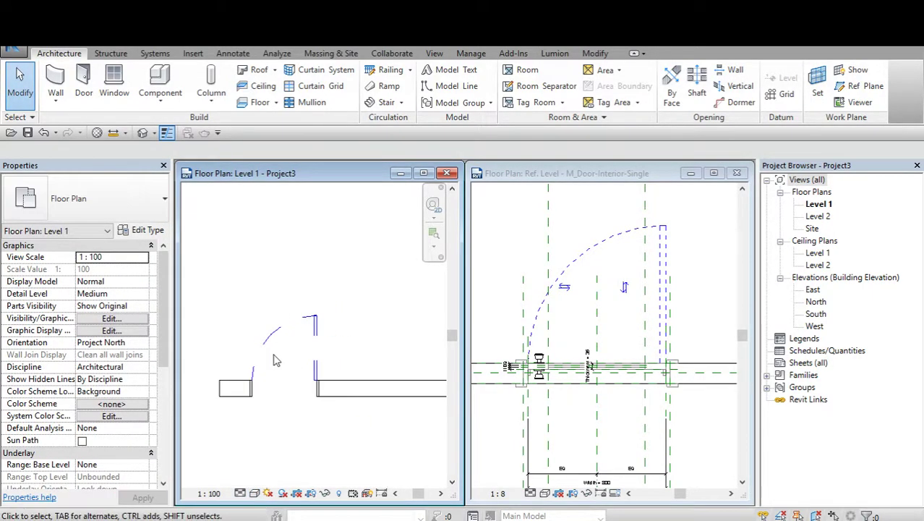
{"action": "left_click", "coordinate": [255, 494]}
{"action": "left_click", "coordinate": [279, 448]}
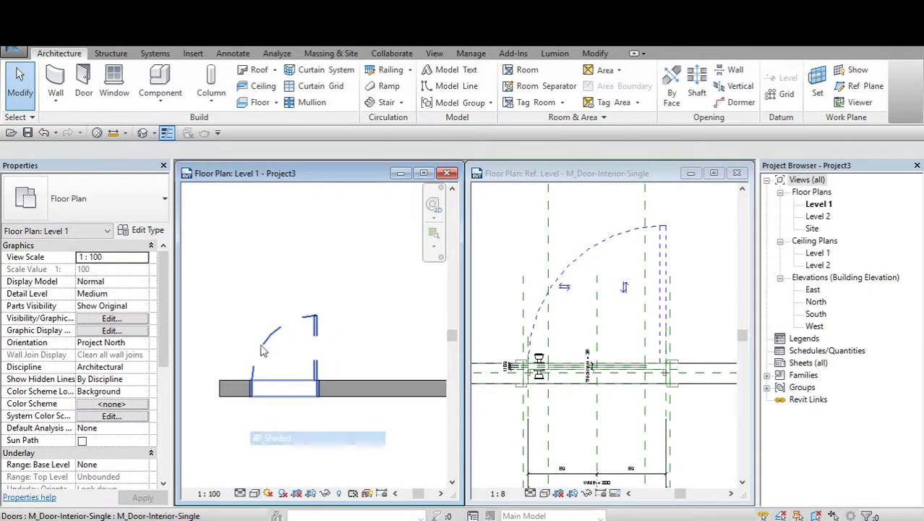
{"action": "scroll", "coordinate": [286, 331], "scroll_direction": "up", "scroll_amount": 1}
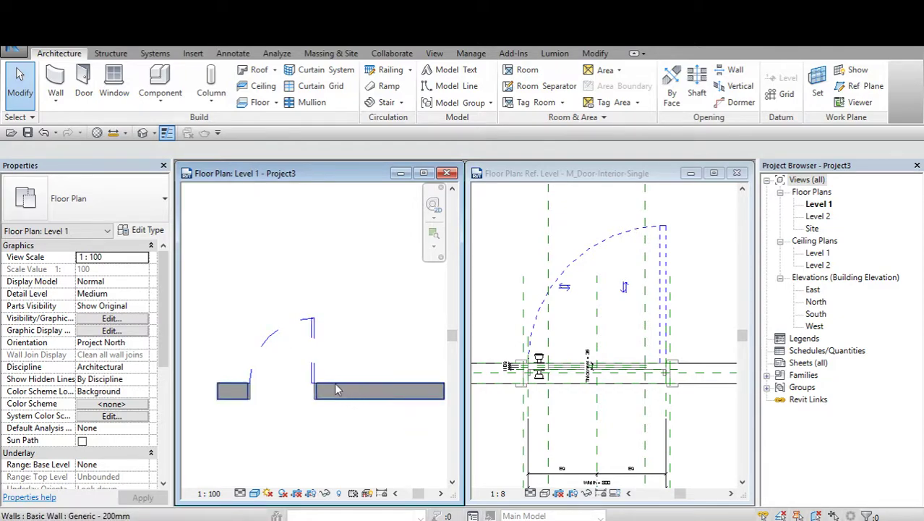
Select the door and the left and right wall segments in turn to inspect them.
{"action": "left_click", "coordinate": [307, 360]}
{"action": "key", "text": "Escape"}
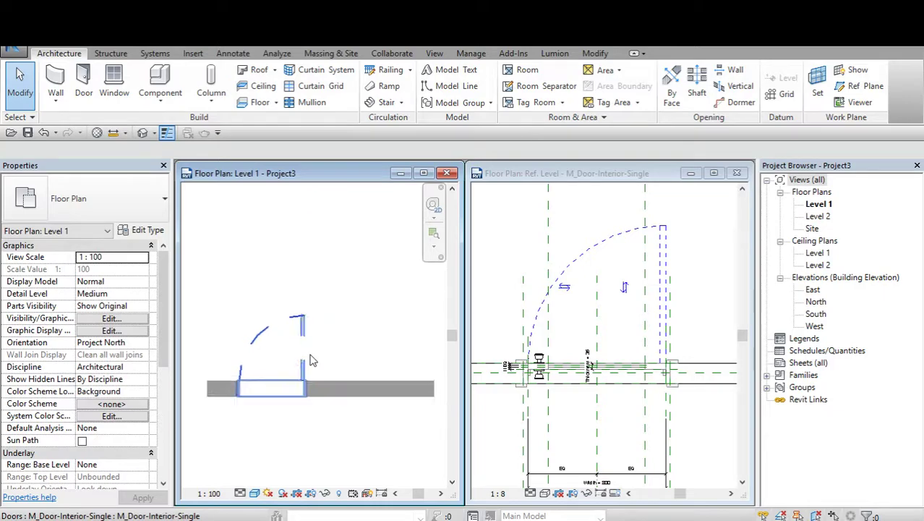
{"action": "scroll", "coordinate": [311, 360], "scroll_direction": "up", "scroll_amount": 1}
{"action": "scroll", "coordinate": [311, 360], "scroll_direction": "down", "scroll_amount": 1}
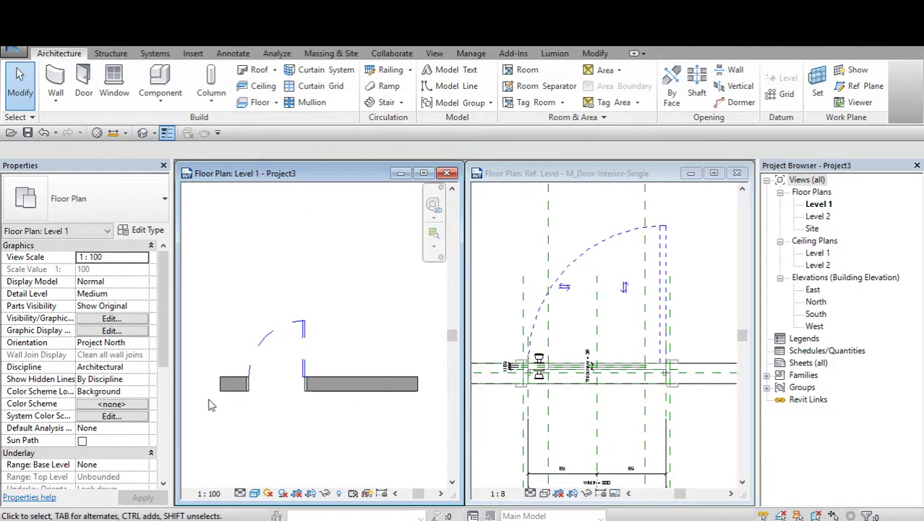
{"action": "left_click", "coordinate": [229, 391]}
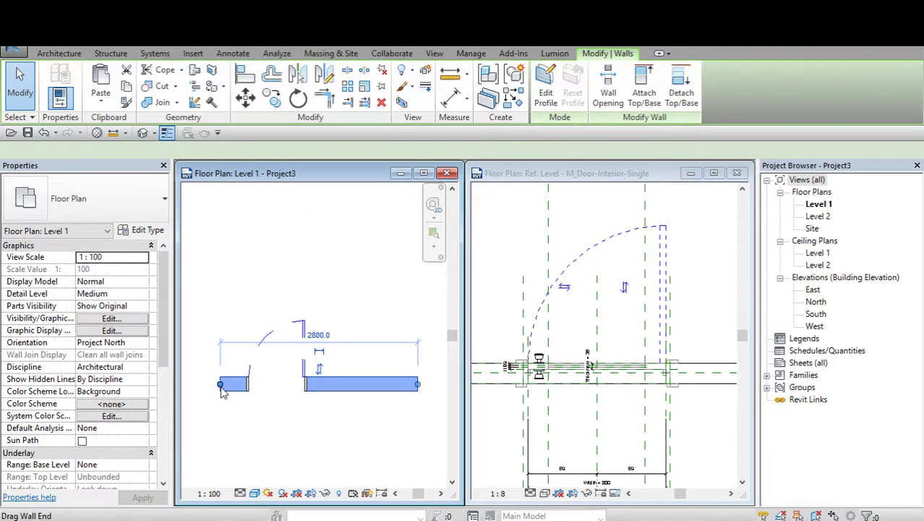
{"action": "key", "text": "Escape"}
{"action": "left_click", "coordinate": [227, 341]}
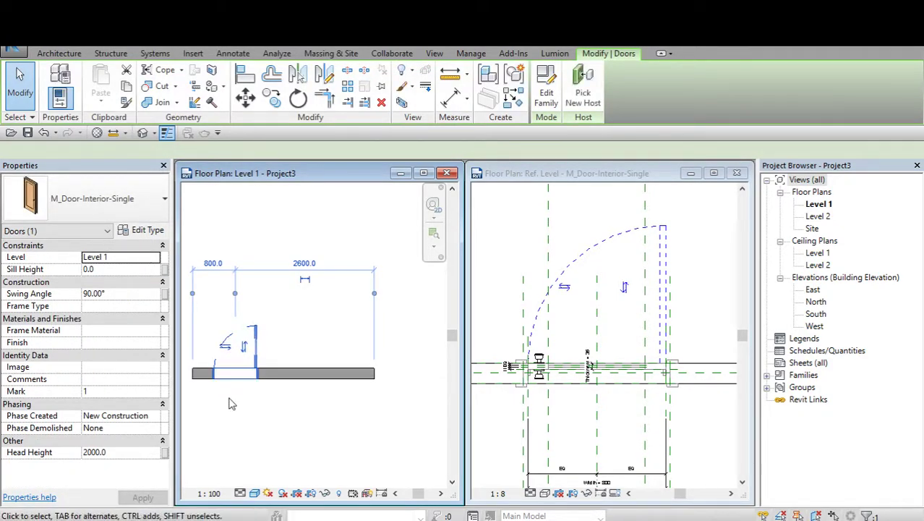
{"action": "left_click", "coordinate": [230, 400]}
{"action": "left_click", "coordinate": [290, 370]}
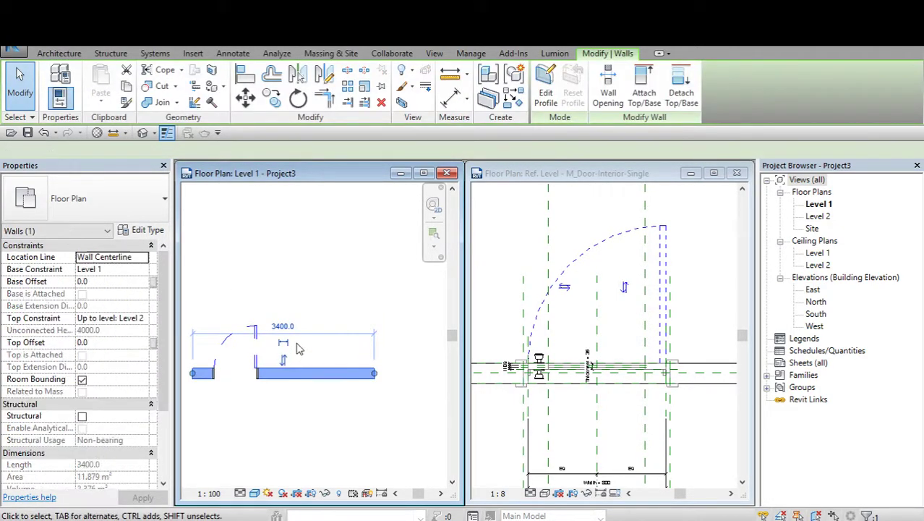
{"action": "left_click", "coordinate": [305, 319]}
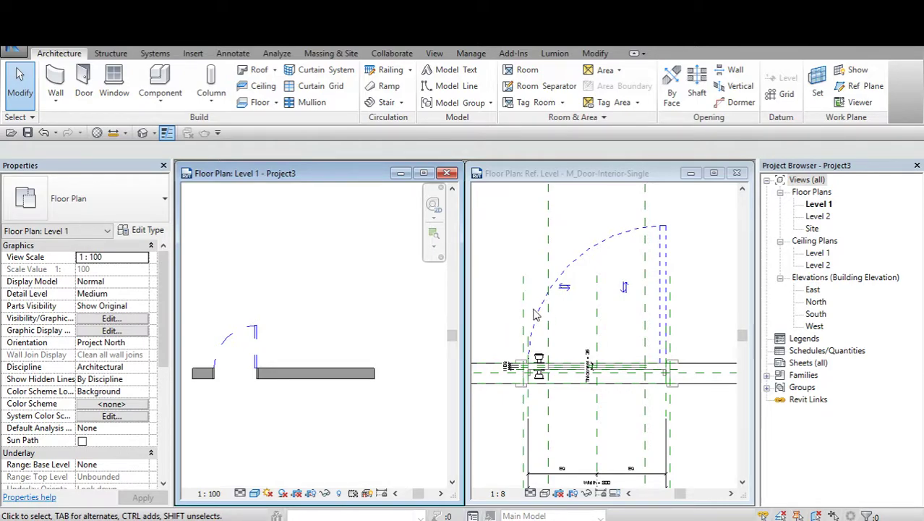
{"action": "scroll", "coordinate": [231, 374], "scroll_direction": "up", "scroll_amount": 2}
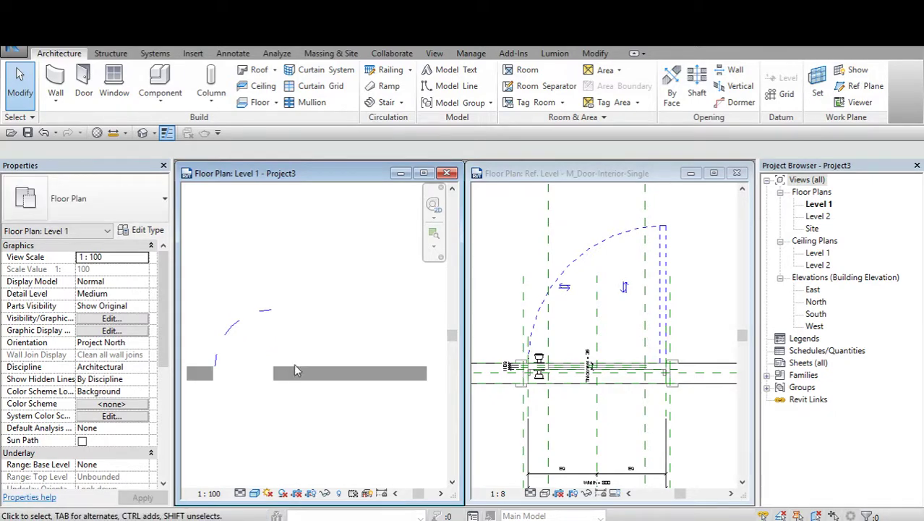
{"action": "scroll", "coordinate": [301, 368], "scroll_direction": "down", "scroll_amount": 2}
{"action": "left_click", "coordinate": [322, 371]}
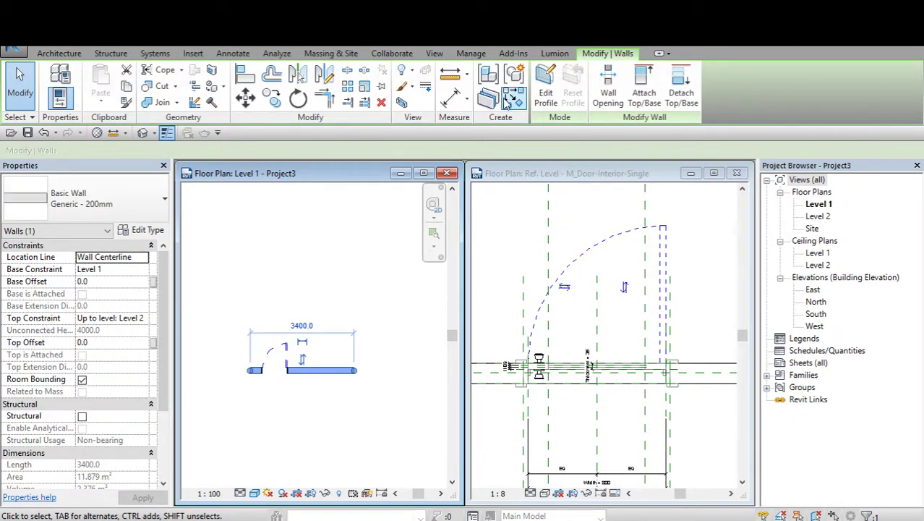
Draw walls with WA (2900 up, 3700 across, back down) to close the Level 1 room.
{"action": "key", "text": "w"}
{"action": "key", "text": "a"}
{"action": "left_click", "coordinate": [352, 370]}
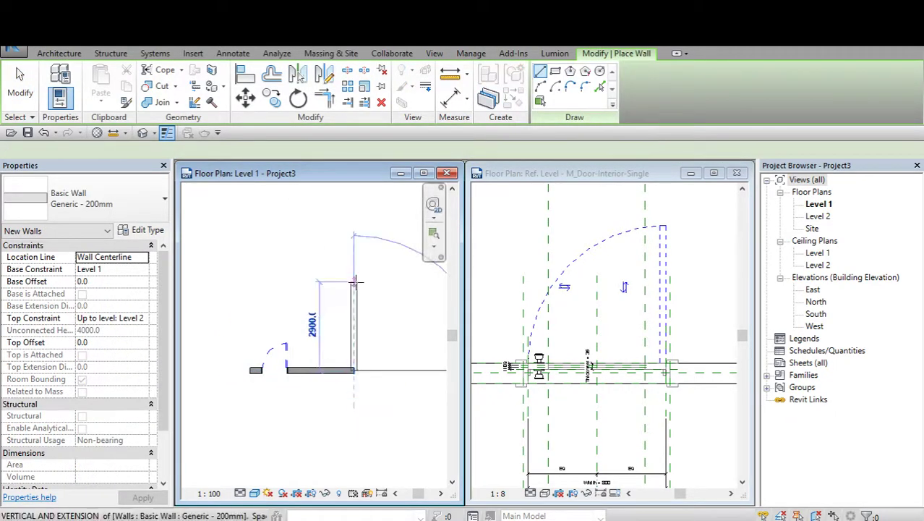
{"action": "left_click", "coordinate": [353, 281]}
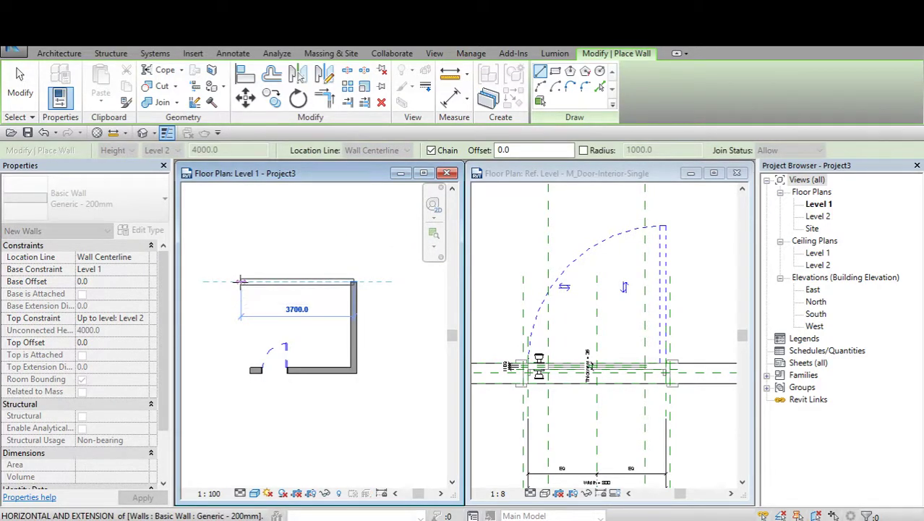
{"action": "left_click", "coordinate": [241, 280]}
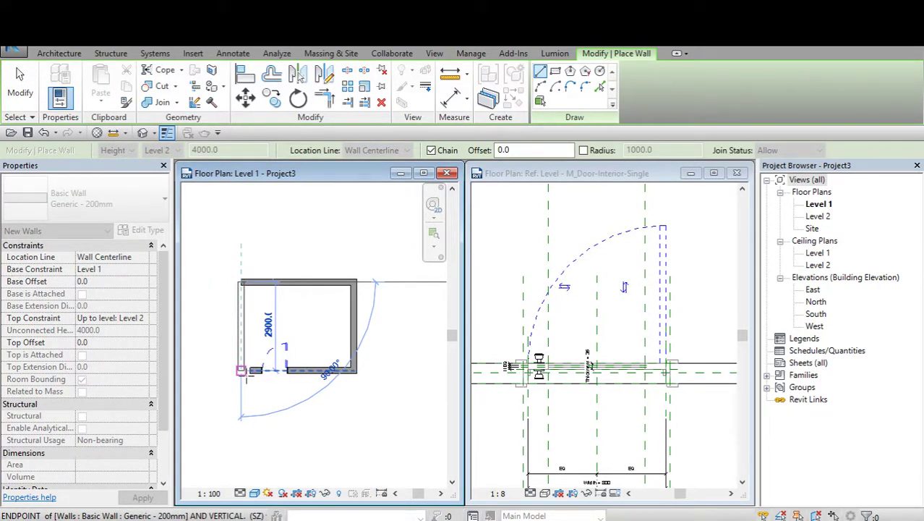
{"action": "left_click", "coordinate": [241, 370]}
{"action": "key", "text": "Escape"}
{"action": "key", "text": "Escape"}
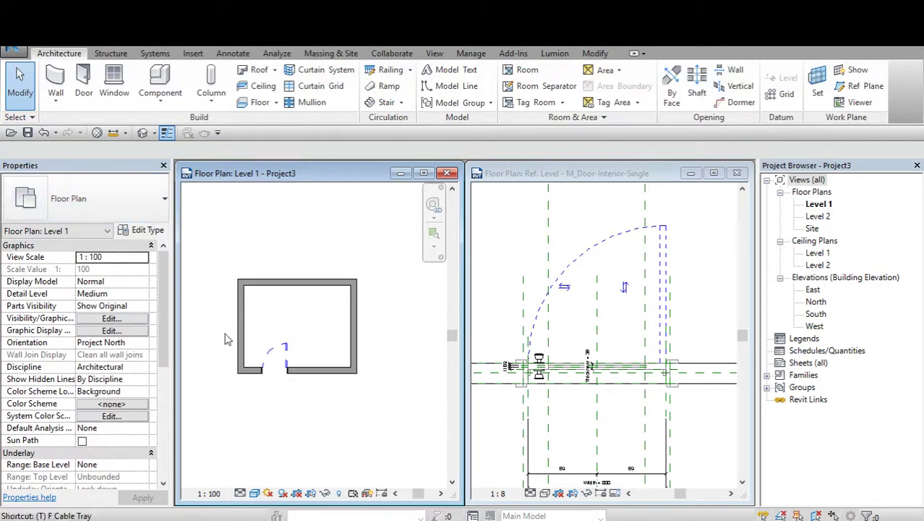
Place a second door of the existing door's type in the room's right wall using Create Similar.
{"action": "scroll", "coordinate": [275, 340], "scroll_direction": "up", "scroll_amount": 2}
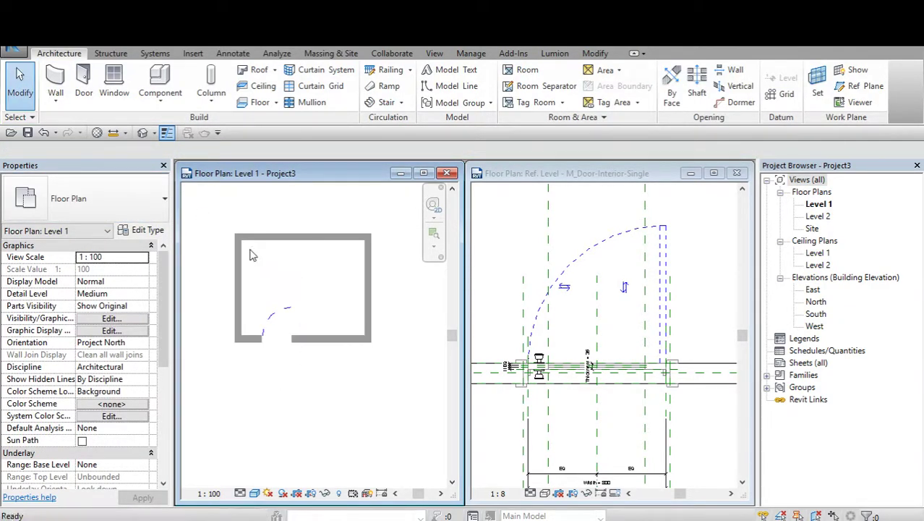
{"action": "scroll", "coordinate": [282, 325], "scroll_direction": "down", "scroll_amount": 1}
{"action": "scroll", "coordinate": [275, 329], "scroll_direction": "down", "scroll_amount": 1}
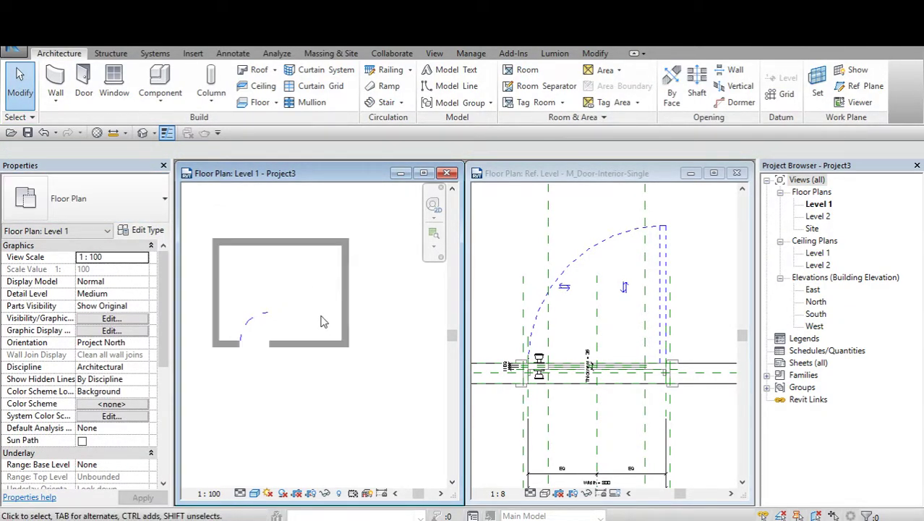
{"action": "scroll", "coordinate": [269, 334], "scroll_direction": "down", "scroll_amount": 1}
{"action": "left_click", "coordinate": [277, 341]}
{"action": "scroll", "coordinate": [278, 330], "scroll_direction": "up", "scroll_amount": 1}
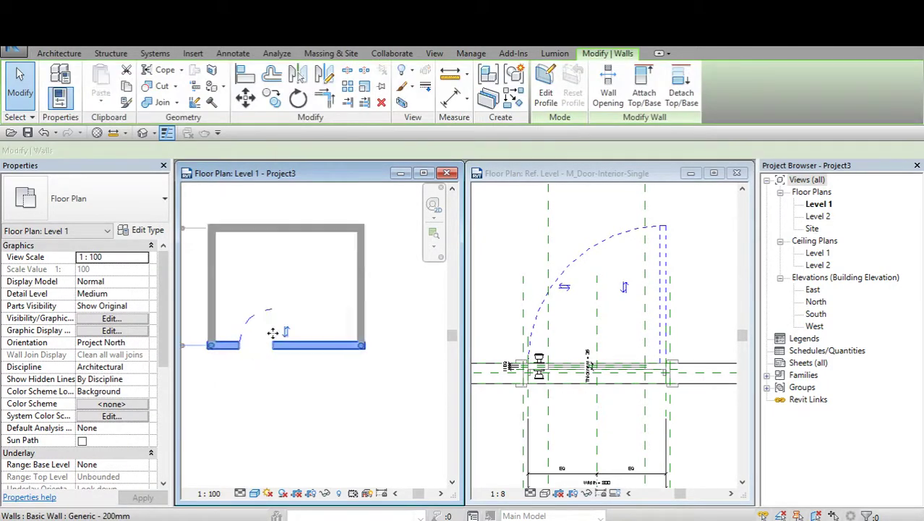
{"action": "key", "text": "Escape"}
{"action": "scroll", "coordinate": [260, 329], "scroll_direction": "down", "scroll_amount": 1}
{"action": "left_click", "coordinate": [260, 325]}
{"action": "scroll", "coordinate": [260, 325], "scroll_direction": "up", "scroll_amount": 1}
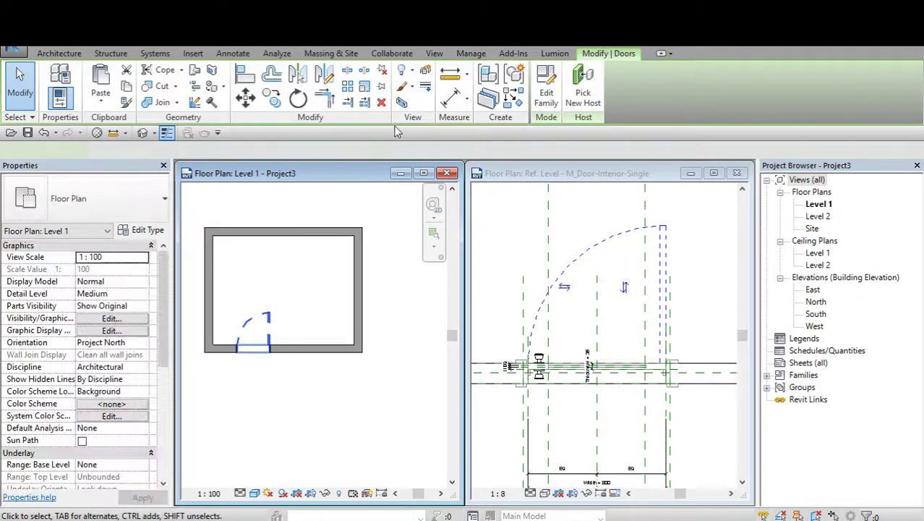
{"action": "key", "text": "d"}
{"action": "key", "text": "r"}
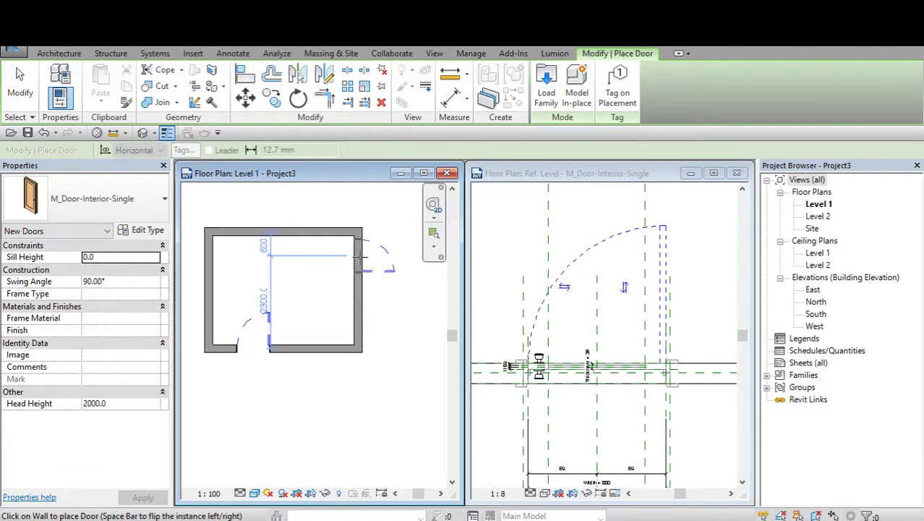
{"action": "left_click", "coordinate": [354, 258]}
{"action": "key", "text": "Escape"}
{"action": "key", "text": "Escape"}
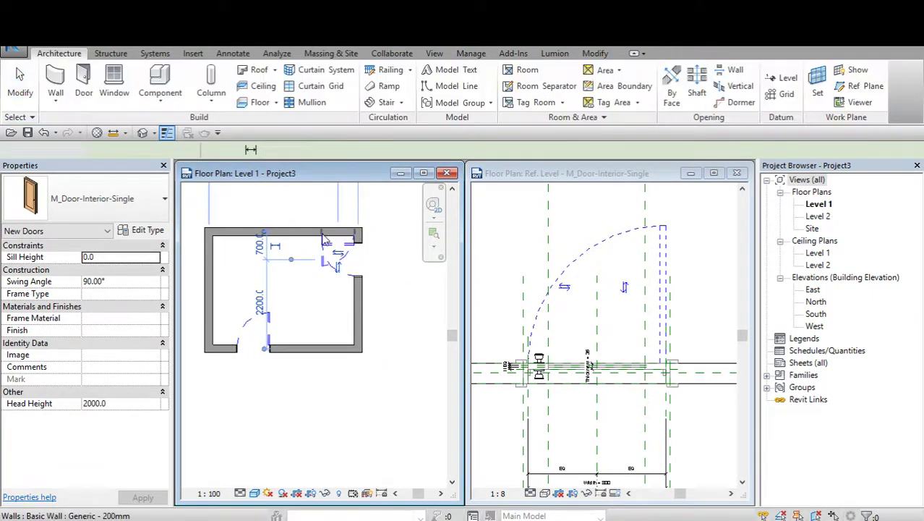
Switch to the M_Door-Interior-Single family plan view.
{"action": "scroll", "coordinate": [340, 282], "scroll_direction": "down", "scroll_amount": 1}
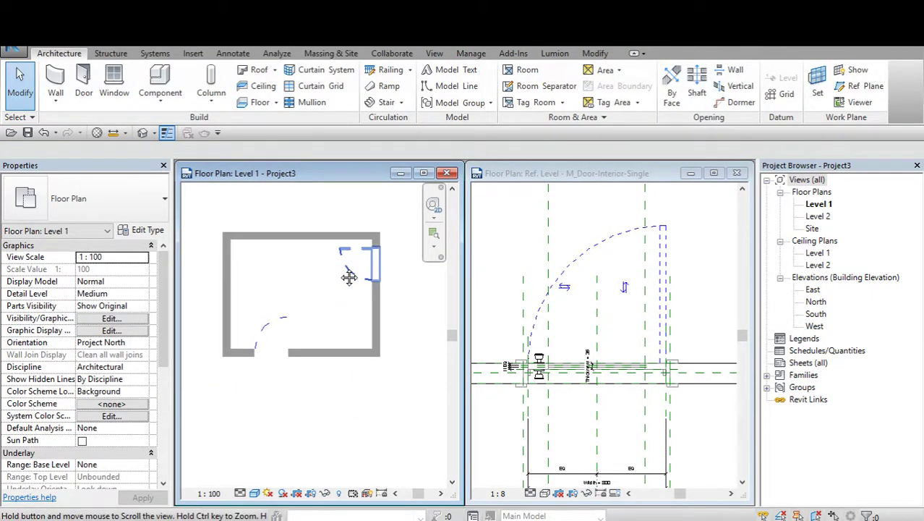
{"action": "scroll", "coordinate": [342, 305], "scroll_direction": "up", "scroll_amount": 1}
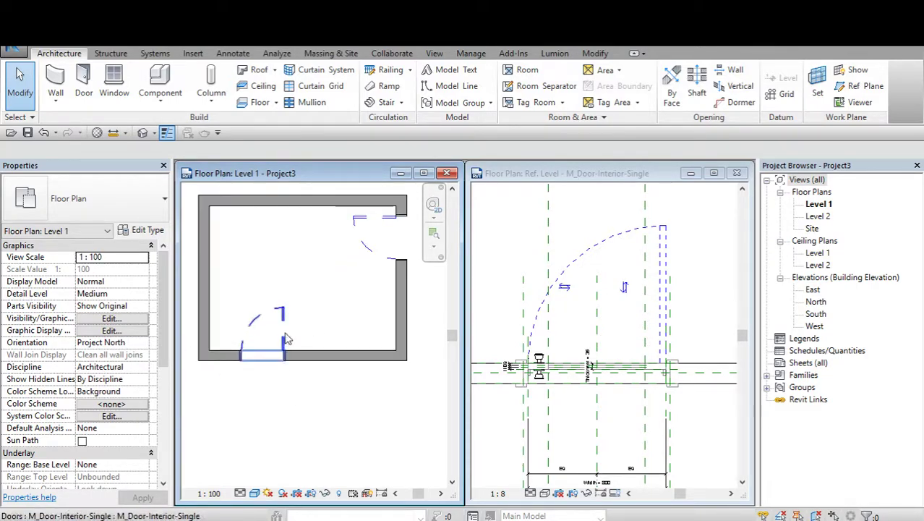
{"action": "scroll", "coordinate": [290, 358], "scroll_direction": "up", "scroll_amount": 2}
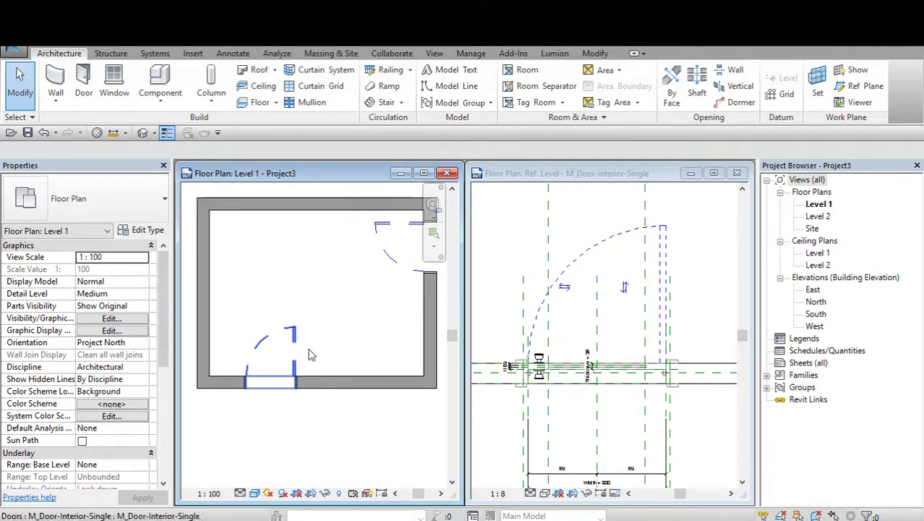
{"action": "scroll", "coordinate": [310, 351], "scroll_direction": "down", "scroll_amount": 1}
{"action": "left_click", "coordinate": [533, 288]}
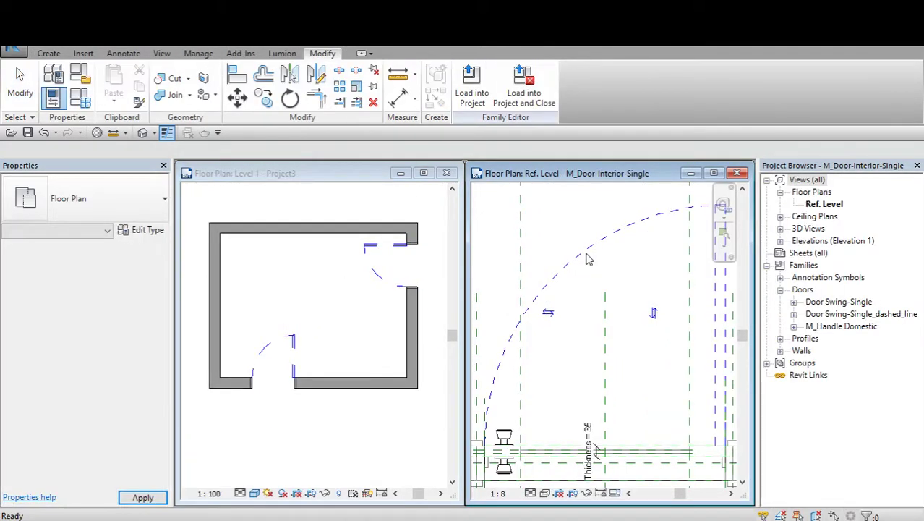
{"action": "left_click", "coordinate": [589, 260]}
{"action": "left_click", "coordinate": [526, 239]}
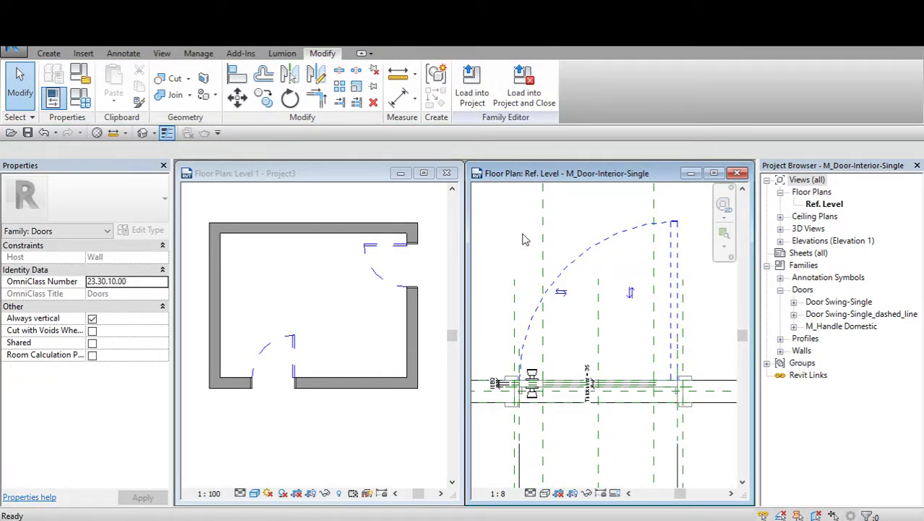
{"action": "key", "text": "v"}
{"action": "key", "text": "g"}
{"action": "left_click", "coordinate": [324, 414]}
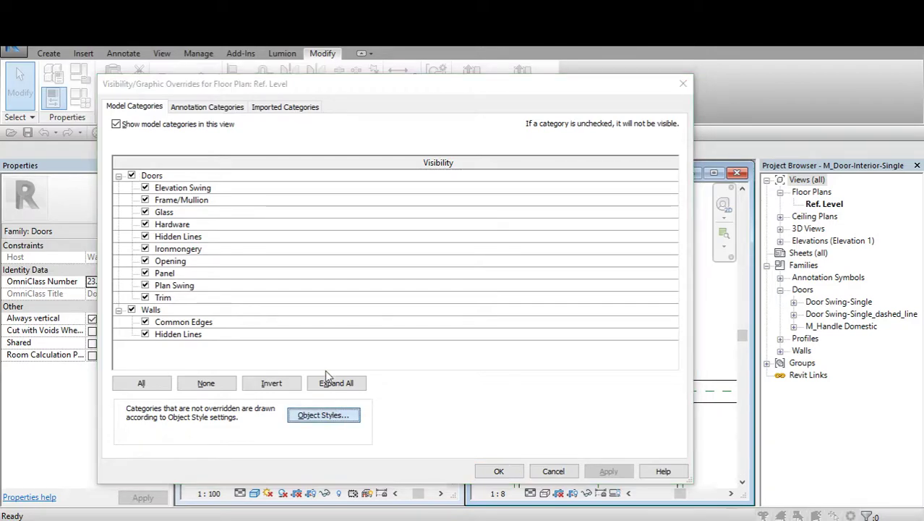
{"action": "left_click", "coordinate": [157, 254]}
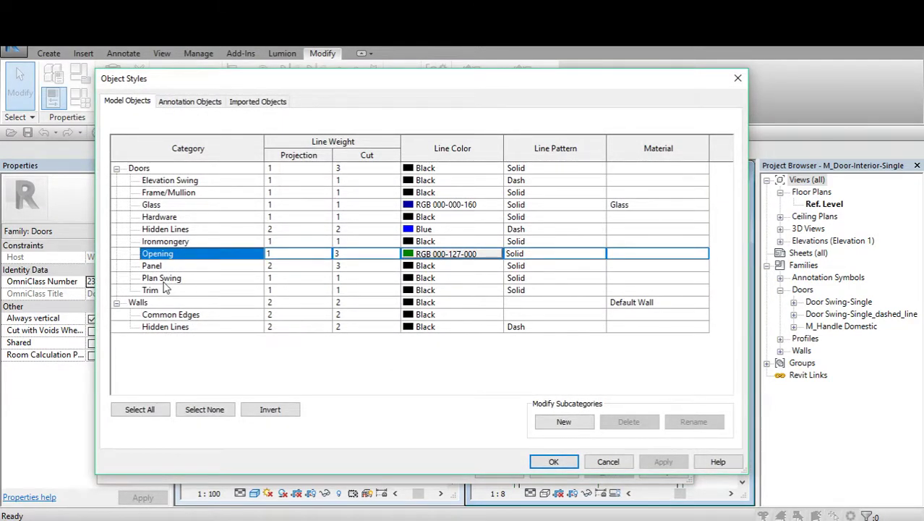
{"action": "left_click", "coordinate": [163, 281]}
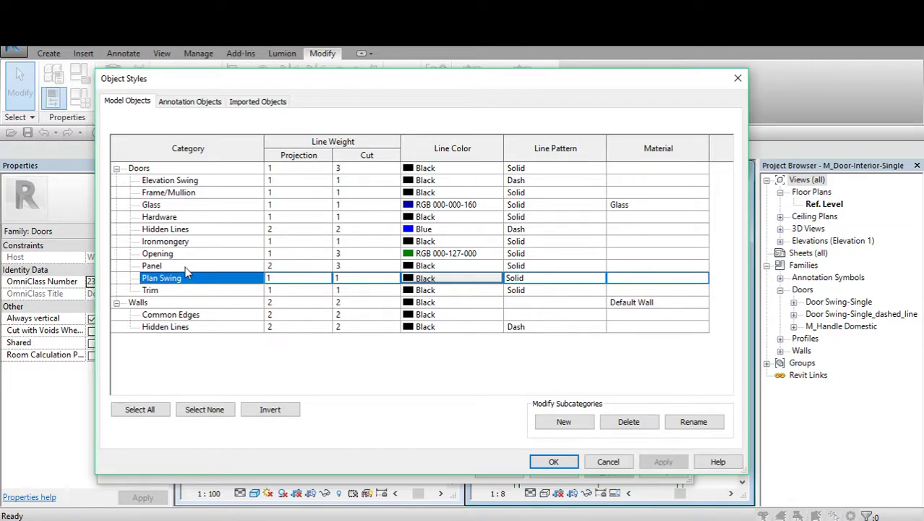
{"action": "left_click_drag", "start_coordinate": [226, 85], "coordinate": [233, 81]}
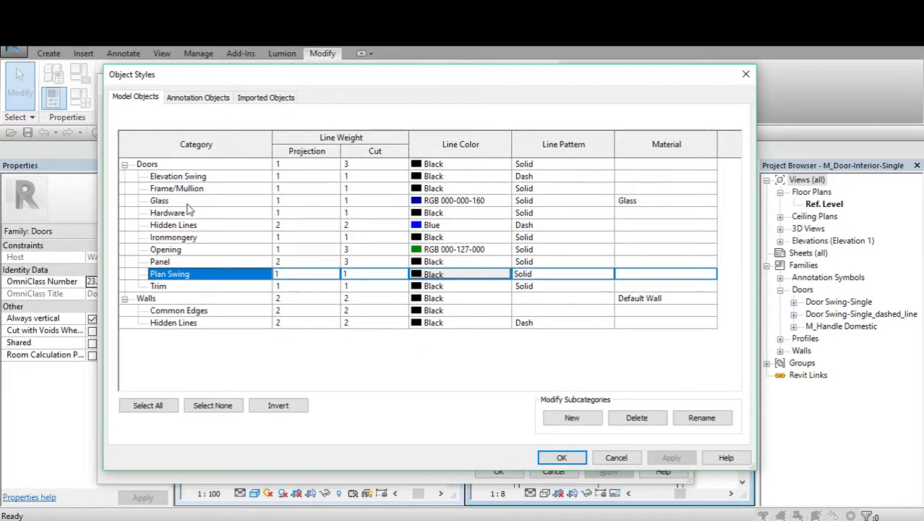
{"action": "left_click", "coordinate": [745, 76]}
{"action": "left_click", "coordinate": [684, 91]}
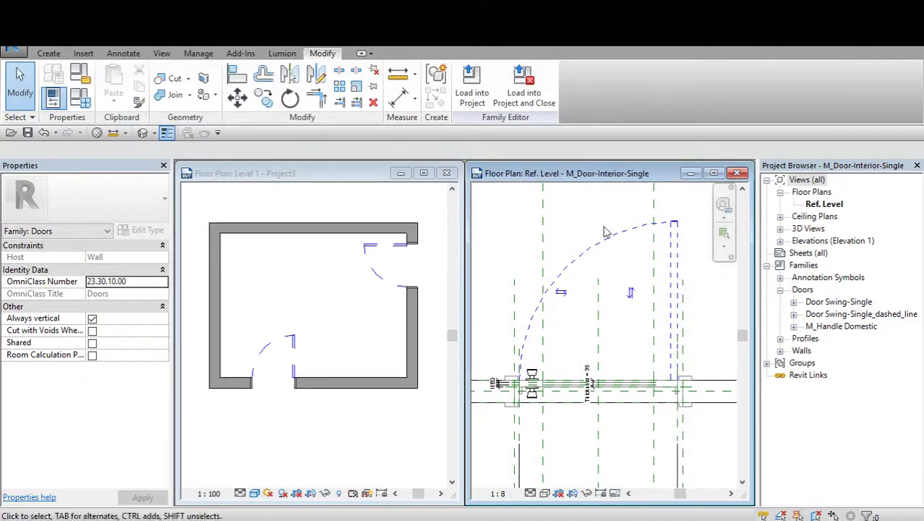
{"action": "left_click", "coordinate": [579, 250]}
{"action": "left_click", "coordinate": [483, 109]}
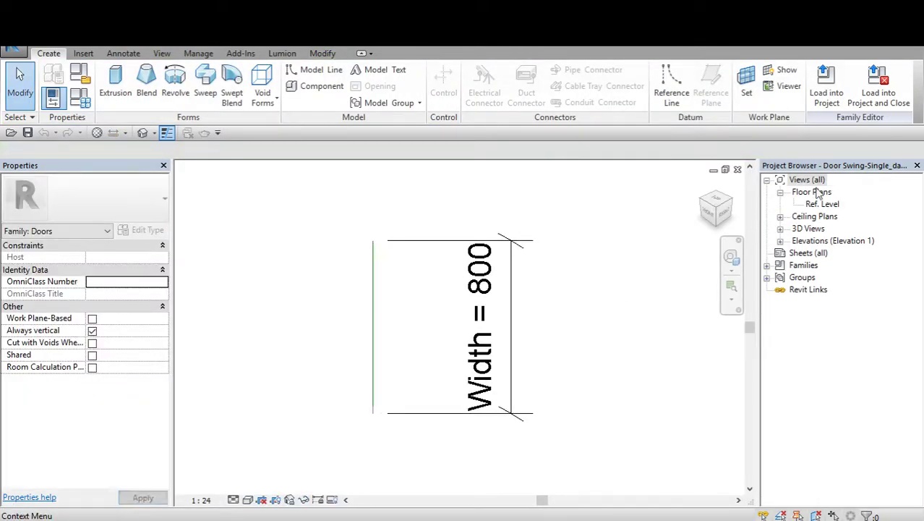
{"action": "double_click", "coordinate": [822, 204]}
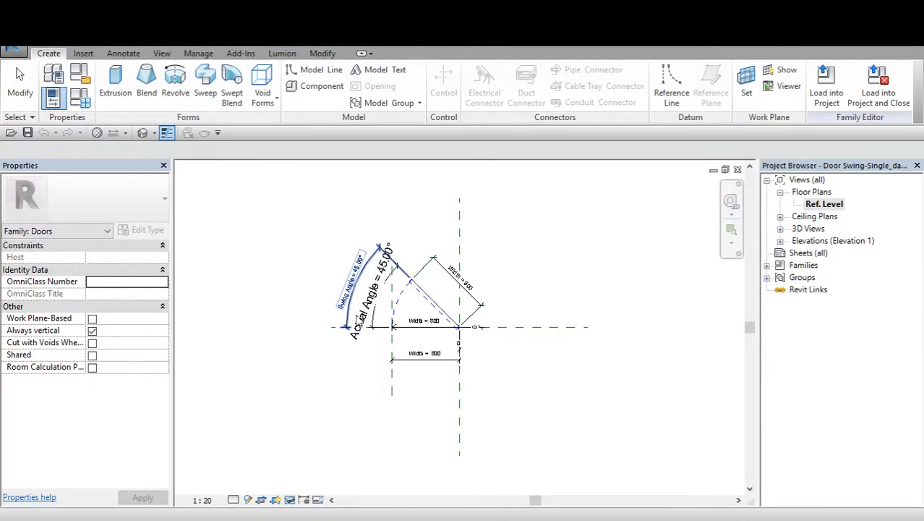
{"action": "scroll", "coordinate": [361, 316], "scroll_direction": "up", "scroll_amount": 5}
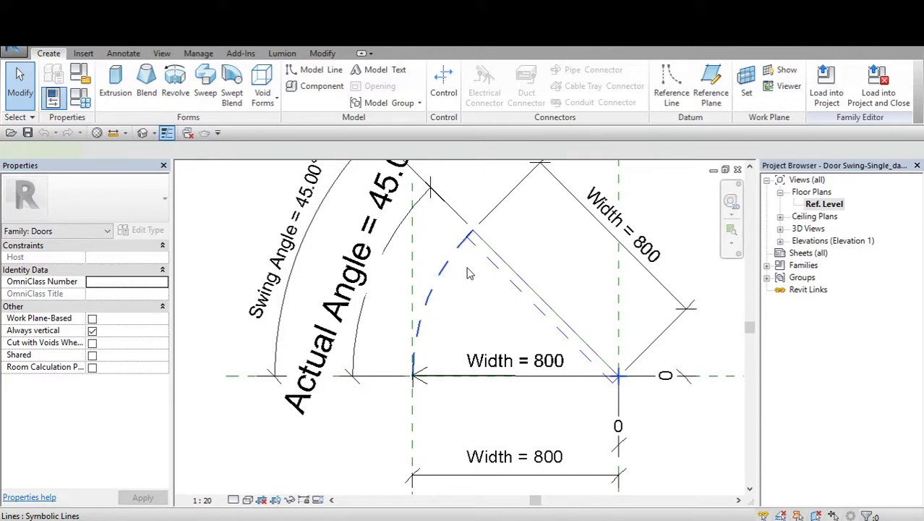
{"action": "left_click", "coordinate": [439, 272]}
{"action": "scroll", "coordinate": [453, 289], "scroll_direction": "down", "scroll_amount": 1}
{"action": "scroll", "coordinate": [454, 289], "scroll_direction": "down", "scroll_amount": 1}
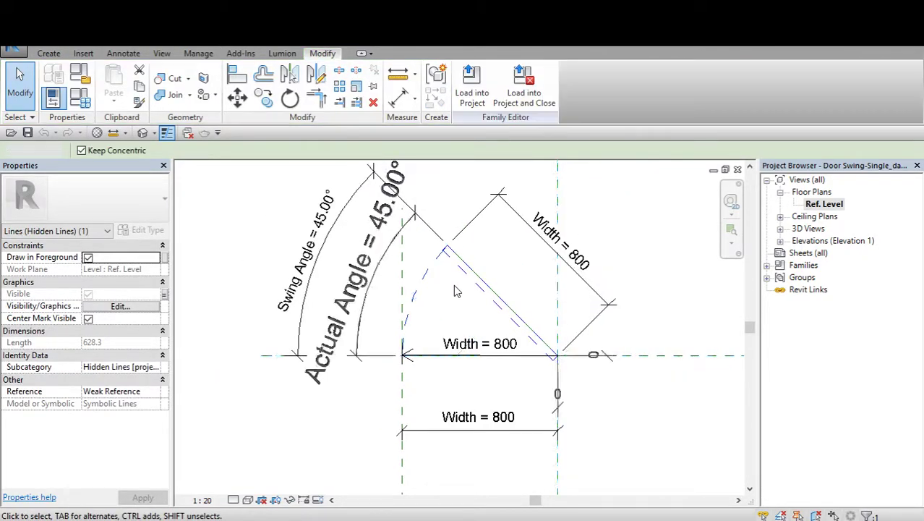
{"action": "left_click", "coordinate": [454, 291]}
{"action": "scroll", "coordinate": [454, 290], "scroll_direction": "up", "scroll_amount": 1}
{"action": "left_click", "coordinate": [466, 285]}
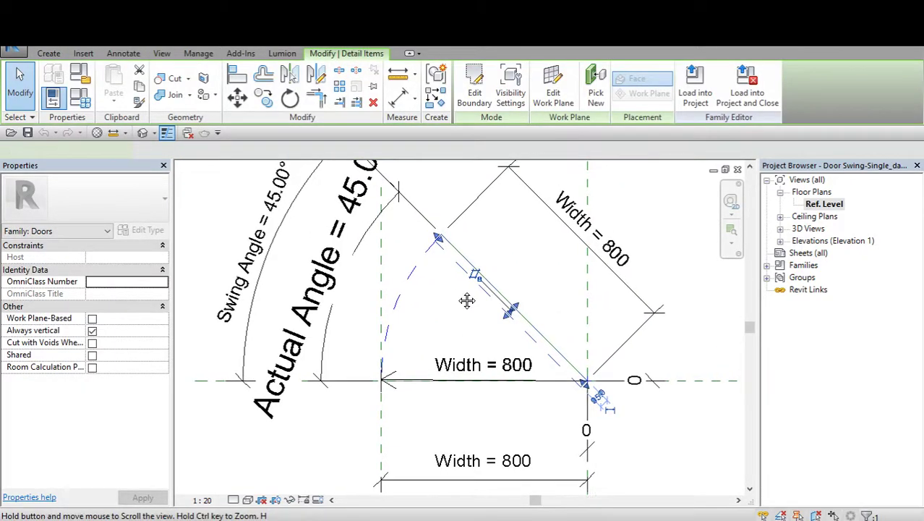
{"action": "left_click", "coordinate": [434, 300]}
{"action": "left_click", "coordinate": [409, 284]}
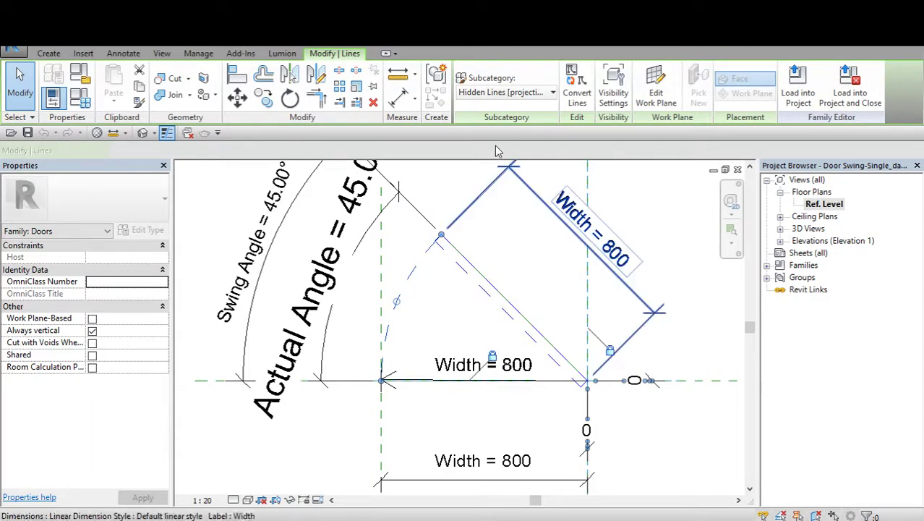
{"action": "left_click", "coordinate": [530, 92]}
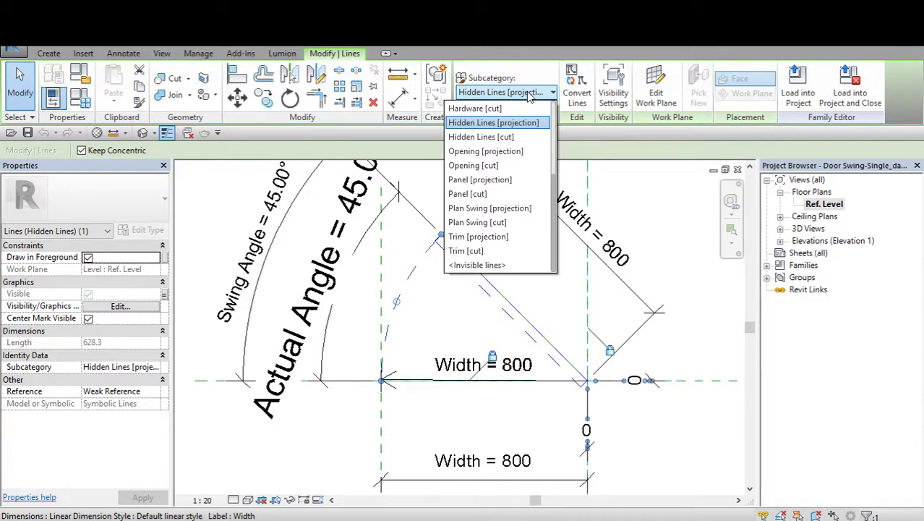
{"action": "left_click", "coordinate": [531, 94]}
{"action": "scroll", "coordinate": [427, 248], "scroll_direction": "down", "scroll_amount": 1}
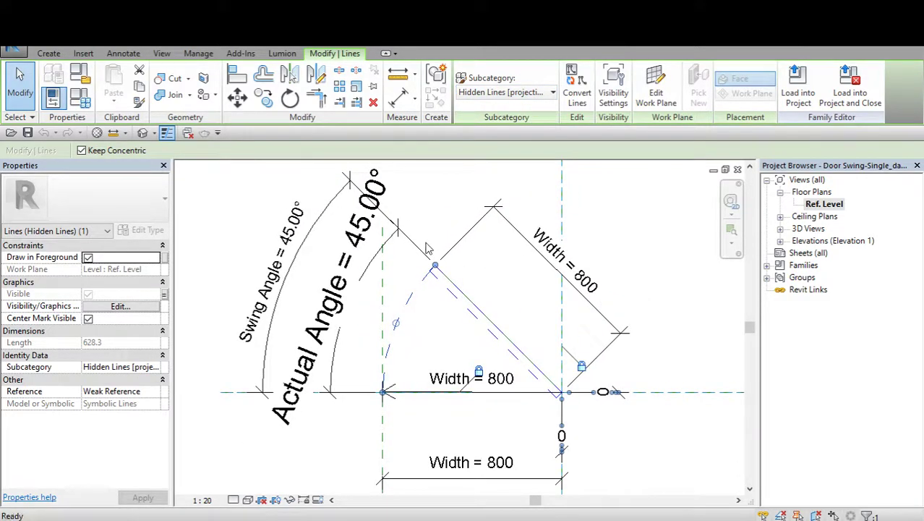
{"action": "key", "text": "alt+f"}
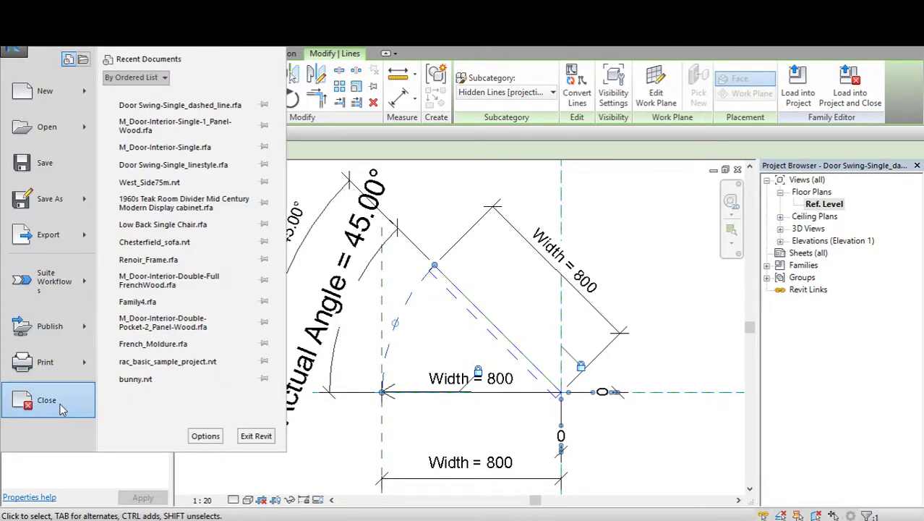
{"action": "left_click", "coordinate": [44, 353]}
{"action": "left_click", "coordinate": [491, 292]}
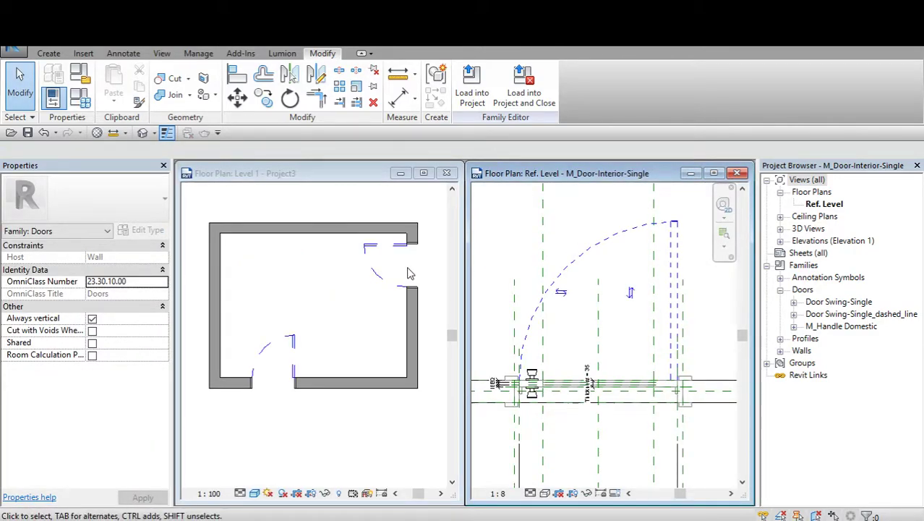
Make the Project3 Level 1 plan the active view and open its scale list.
{"action": "scroll", "coordinate": [550, 210], "scroll_direction": "down", "scroll_amount": 2}
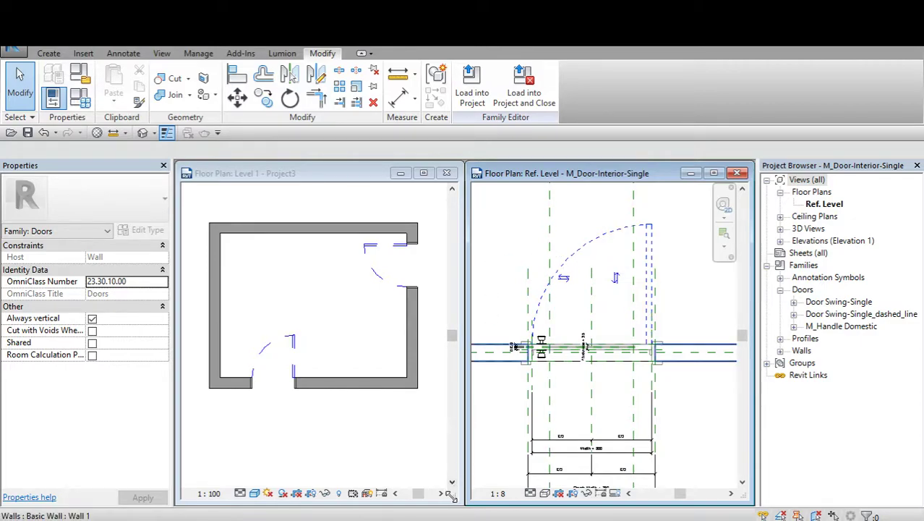
{"action": "middle_click_drag", "start_coordinate": [547, 293], "coordinate": [552, 293]}
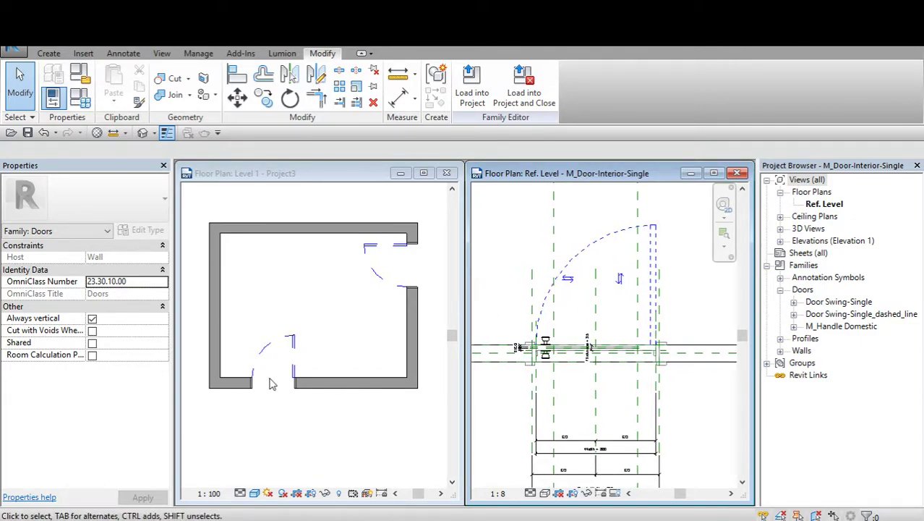
{"action": "left_click", "coordinate": [221, 485]}
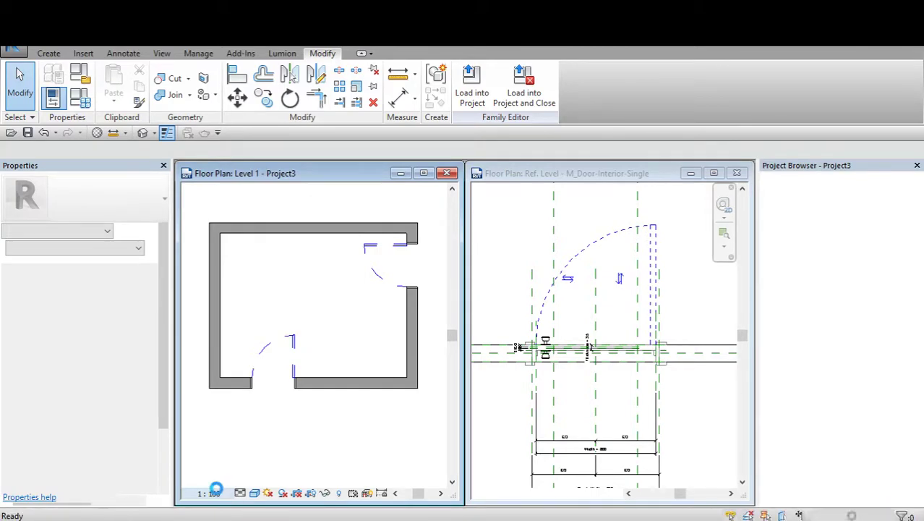
{"action": "left_click", "coordinate": [210, 492]}
Set the Level 1 plan to 1:20 and move the room's left wall slightly right.
{"action": "left_click", "coordinate": [230, 359]}
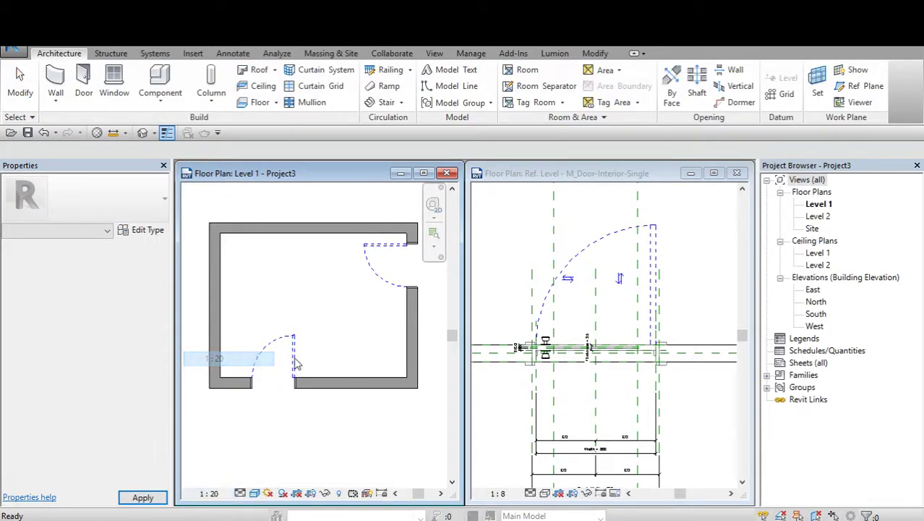
{"action": "scroll", "coordinate": [311, 366], "scroll_direction": "down", "scroll_amount": 3}
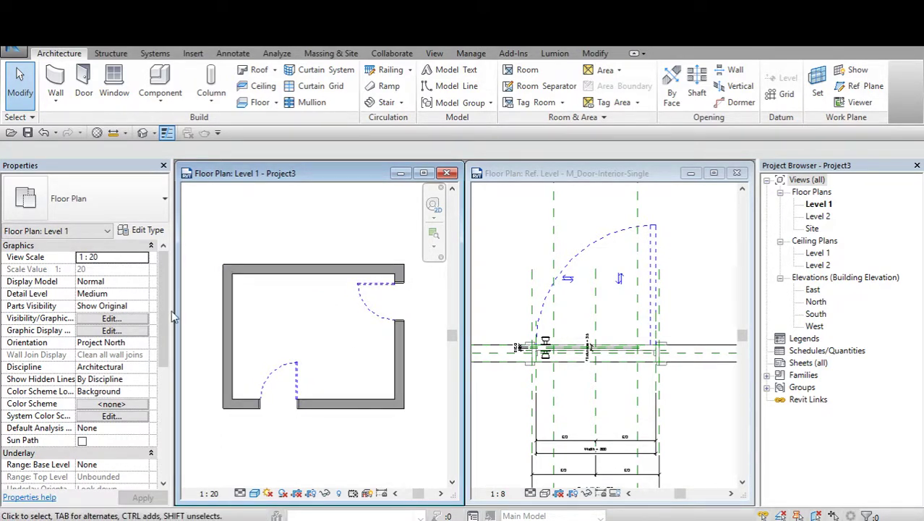
{"action": "left_click", "coordinate": [247, 332]}
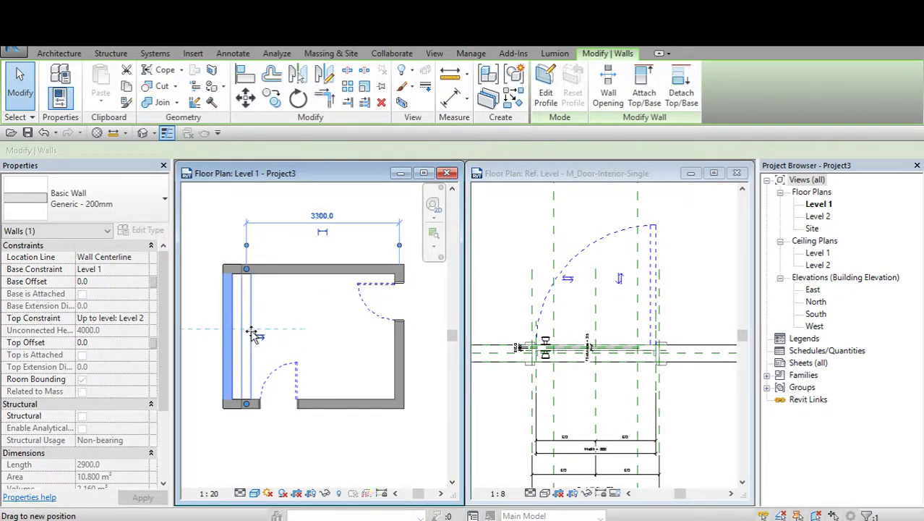
{"action": "left_click_drag", "start_coordinate": [254, 334], "coordinate": [272, 334]}
{"action": "left_click", "coordinate": [322, 347]}
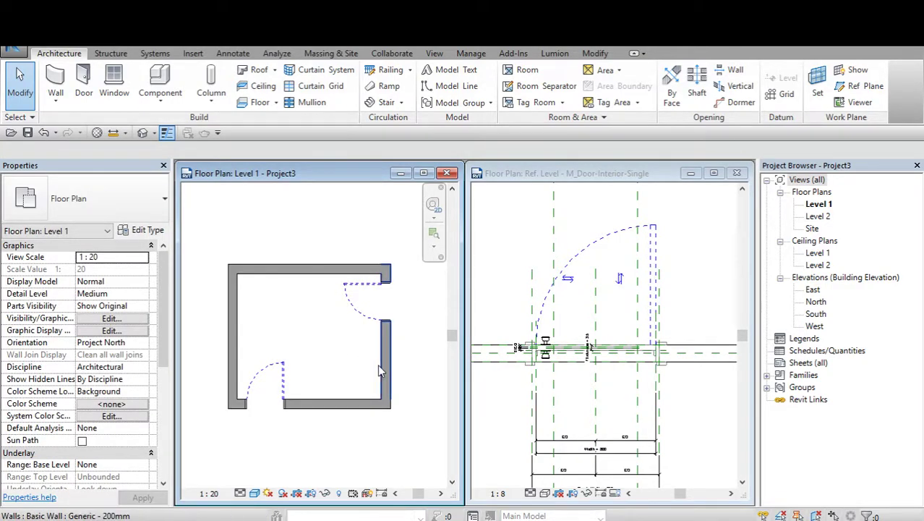
Bring the M_Door-Interior-Single family view back in front.
{"action": "left_click", "coordinate": [498, 263]}
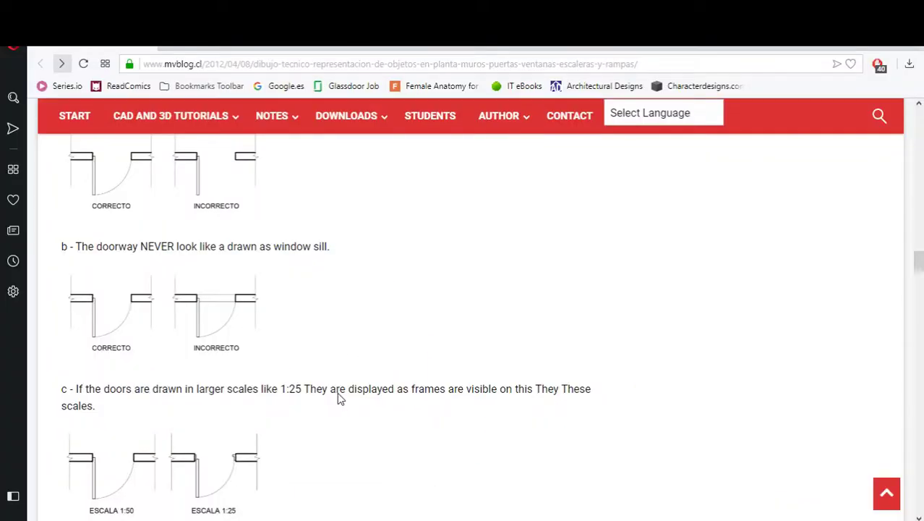
{"action": "scroll", "coordinate": [340, 398], "scroll_direction": "down", "scroll_amount": 5}
{"action": "scroll", "coordinate": [104, 362], "scroll_direction": "down", "scroll_amount": 5}
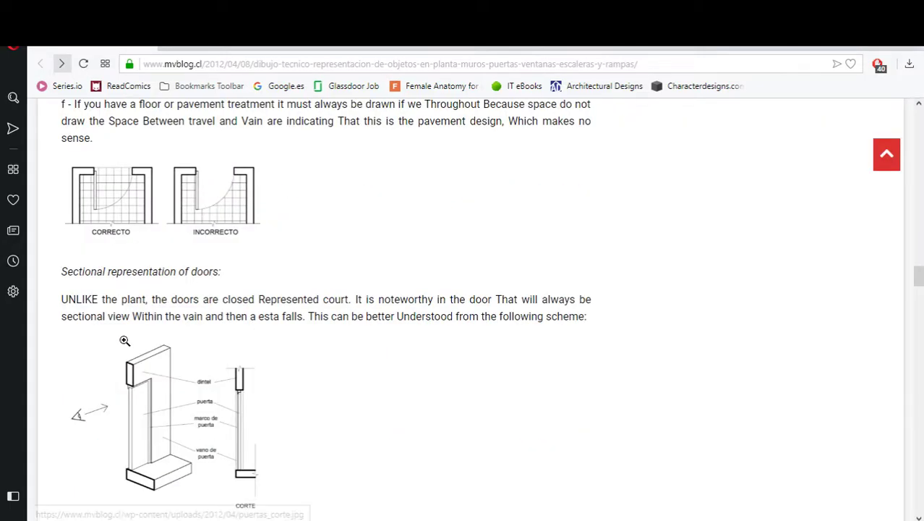
{"action": "scroll", "coordinate": [125, 340], "scroll_direction": "up", "scroll_amount": 1}
{"action": "scroll", "coordinate": [128, 313], "scroll_direction": "up", "scroll_amount": 1}
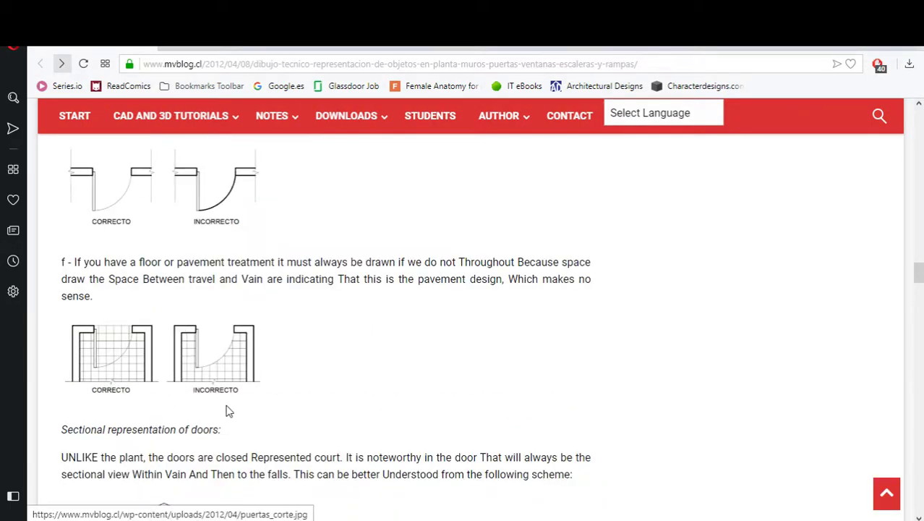
{"action": "scroll", "coordinate": [228, 411], "scroll_direction": "down", "scroll_amount": 4}
{"action": "scroll", "coordinate": [228, 411], "scroll_direction": "down", "scroll_amount": 2}
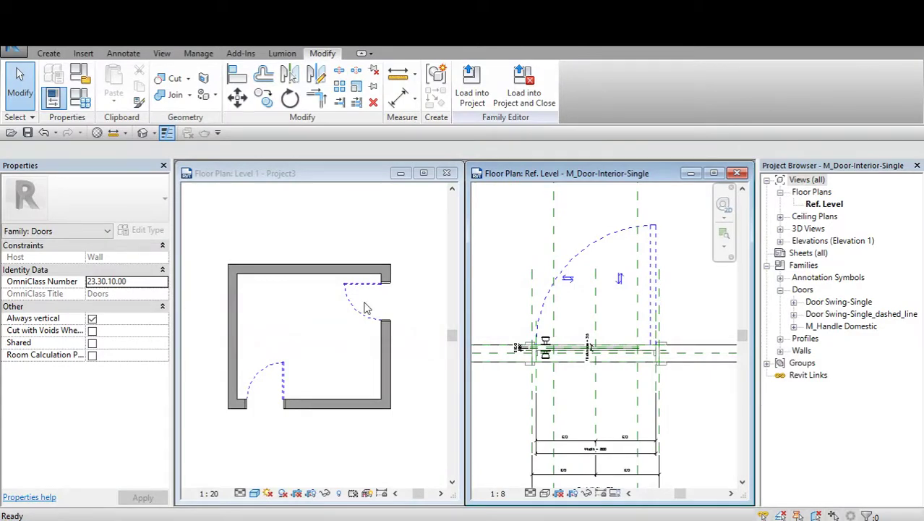
Make the Project3 Level 1 plan active and pan it slightly.
{"action": "left_click", "coordinate": [315, 253]}
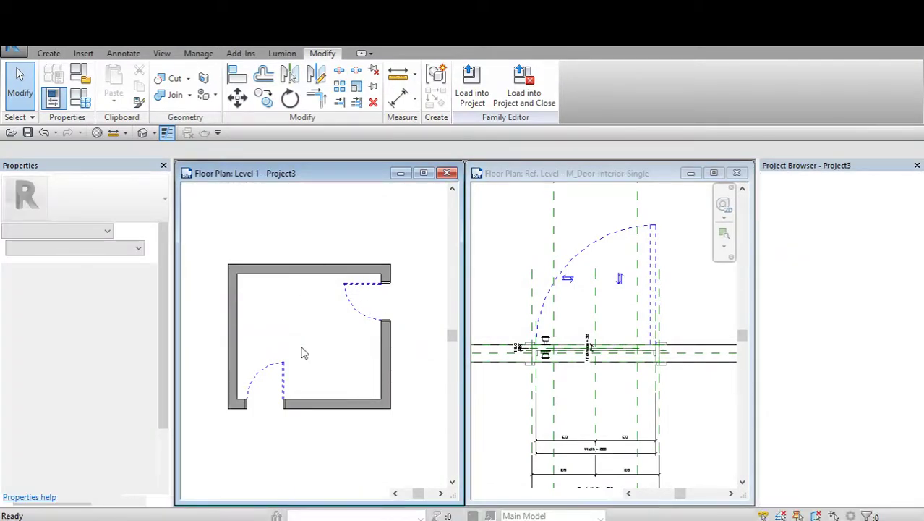
{"action": "middle_click_drag", "start_coordinate": [306, 347], "coordinate": [316, 357]}
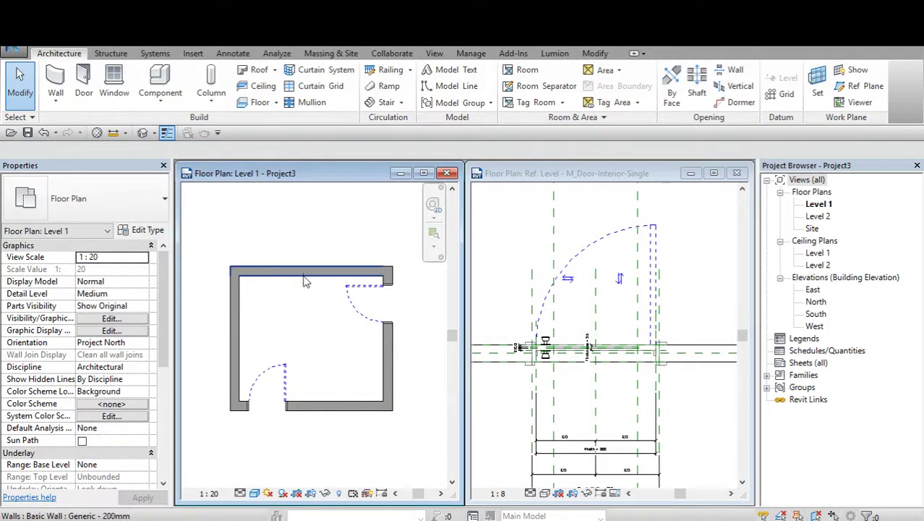
{"action": "middle_click_drag", "start_coordinate": [344, 406], "coordinate": [342, 408]}
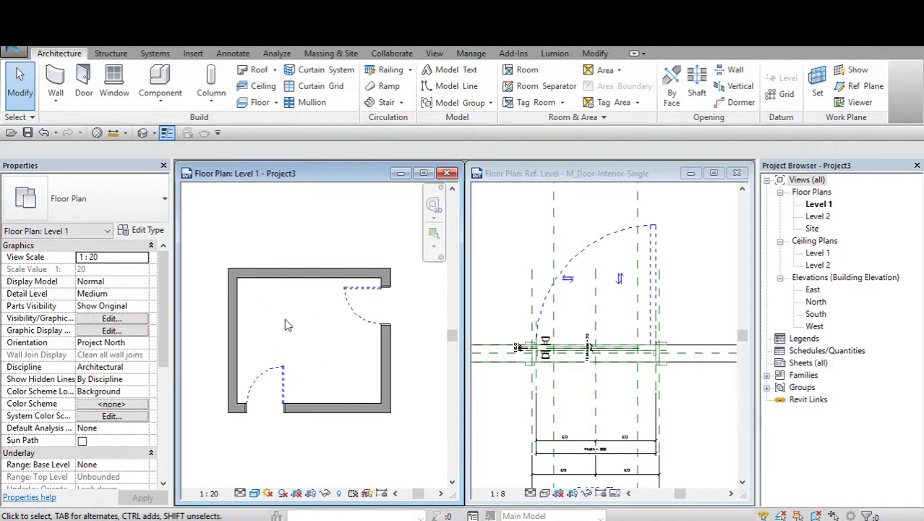
{"action": "scroll", "coordinate": [285, 385], "scroll_direction": "up", "scroll_amount": 3}
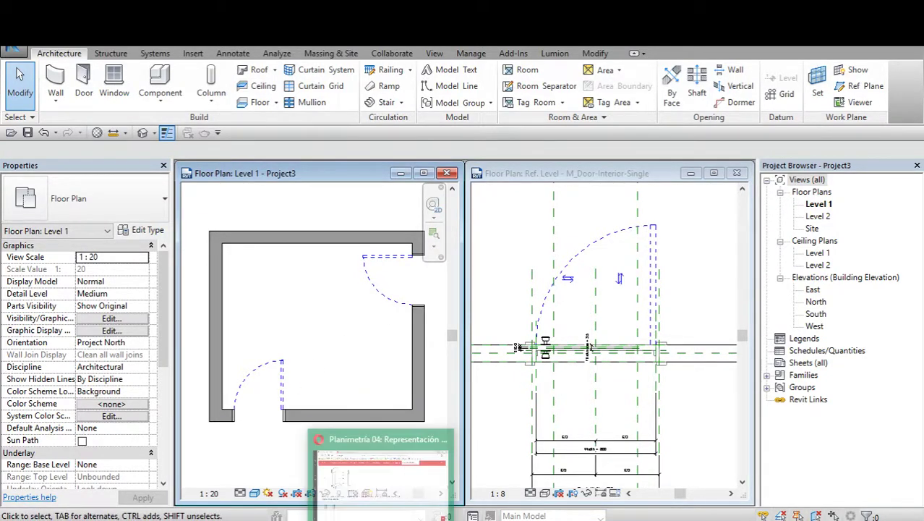
Check the floor-plan picture on the PowerPoint door-symbol slide, zooming to 100% then 80%.
{"action": "left_click", "coordinate": [382, 470]}
{"action": "left_click", "coordinate": [303, 348]}
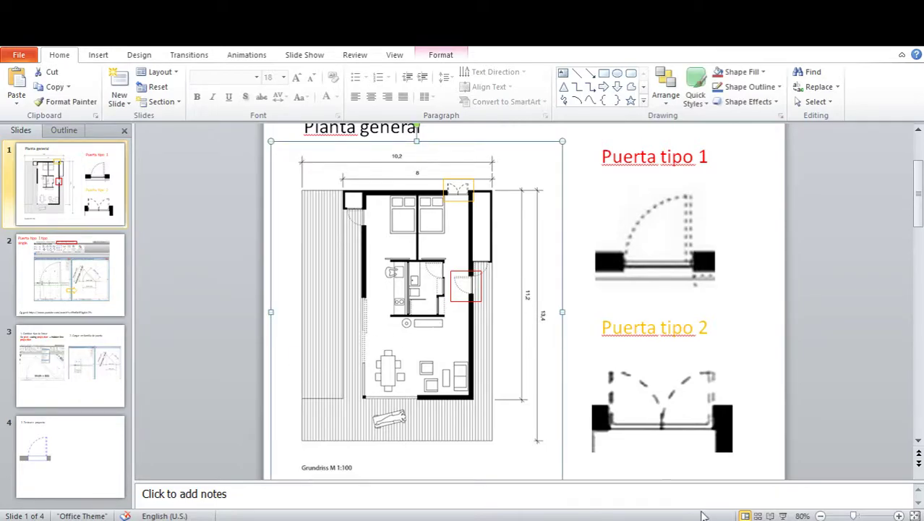
{"action": "left_click", "coordinate": [900, 516]}
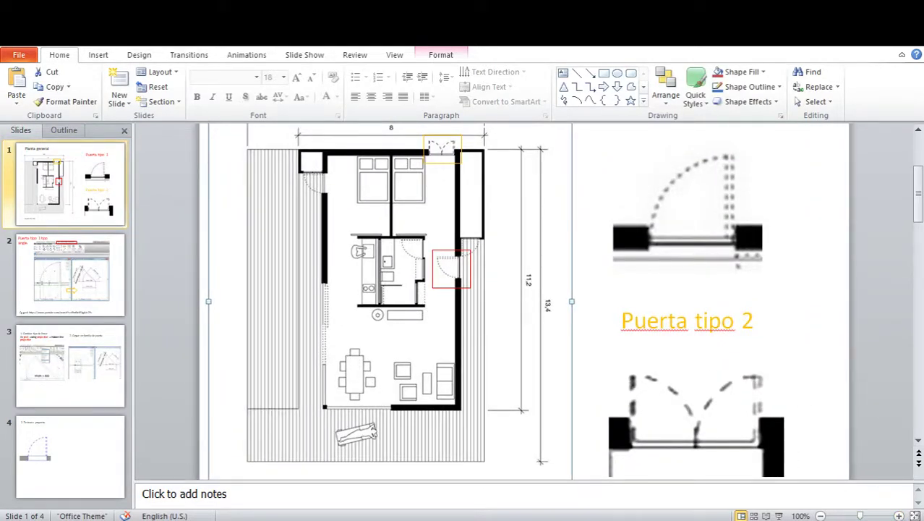
{"action": "left_click", "coordinate": [822, 516]}
{"action": "left_click", "coordinate": [821, 515]}
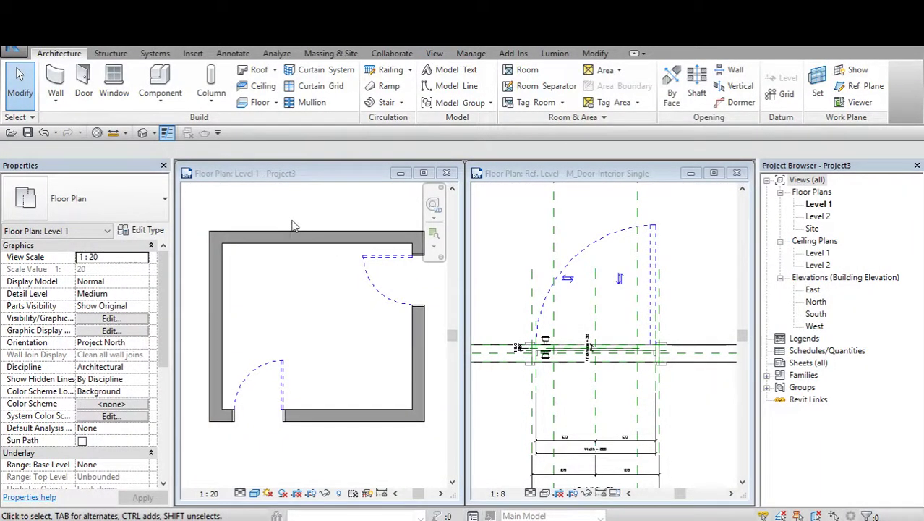
Zoom in on the Level 1 plan doors and briefly select the upper-right door.
{"action": "left_click", "coordinate": [293, 225]}
{"action": "scroll", "coordinate": [340, 282], "scroll_direction": "up", "scroll_amount": 1}
{"action": "scroll", "coordinate": [374, 291], "scroll_direction": "up", "scroll_amount": 1}
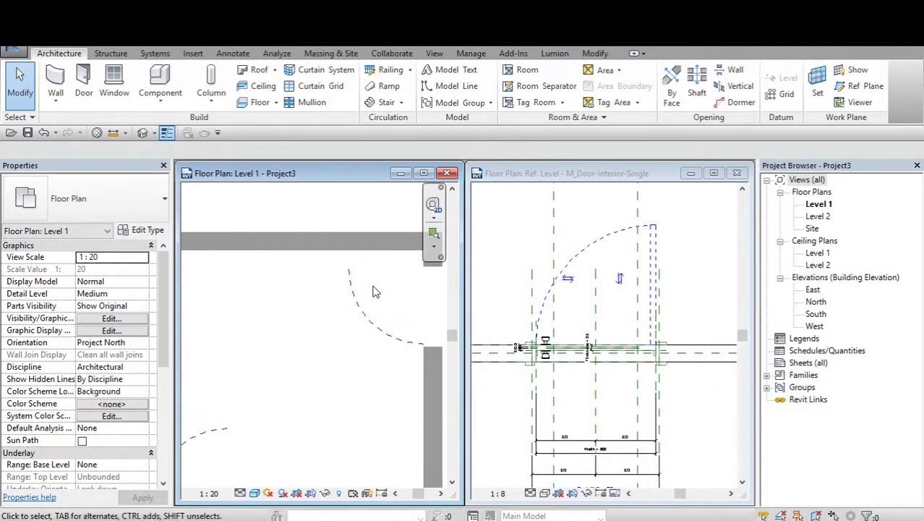
{"action": "scroll", "coordinate": [374, 291], "scroll_direction": "down", "scroll_amount": 2}
{"action": "scroll", "coordinate": [340, 267], "scroll_direction": "up", "scroll_amount": 2}
{"action": "scroll", "coordinate": [333, 289], "scroll_direction": "up", "scroll_amount": 2}
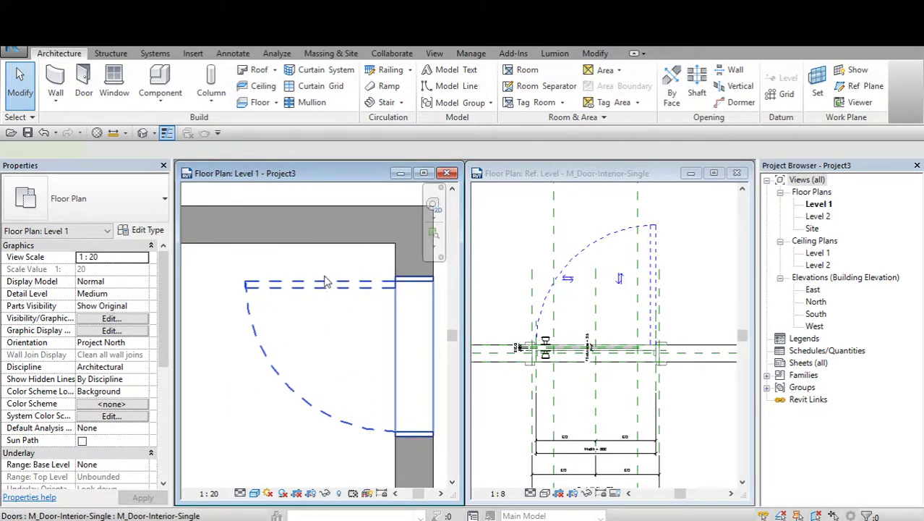
{"action": "left_click", "coordinate": [325, 283]}
{"action": "scroll", "coordinate": [311, 279], "scroll_direction": "down", "scroll_amount": 2}
{"action": "key", "text": "Escape"}
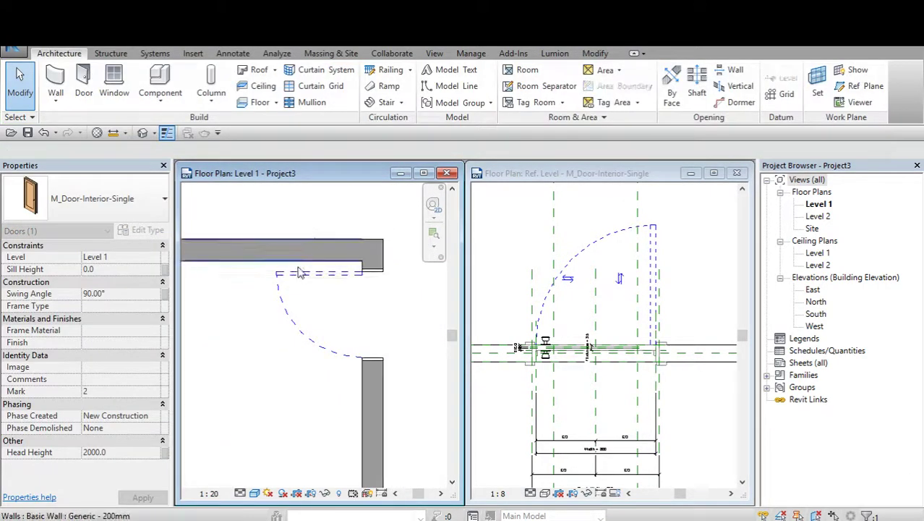
Flip the lower door's hand so its dashed leaf hinges at the left jamb.
{"action": "scroll", "coordinate": [300, 273], "scroll_direction": "down", "scroll_amount": 1}
{"action": "scroll", "coordinate": [310, 345], "scroll_direction": "down", "scroll_amount": 1}
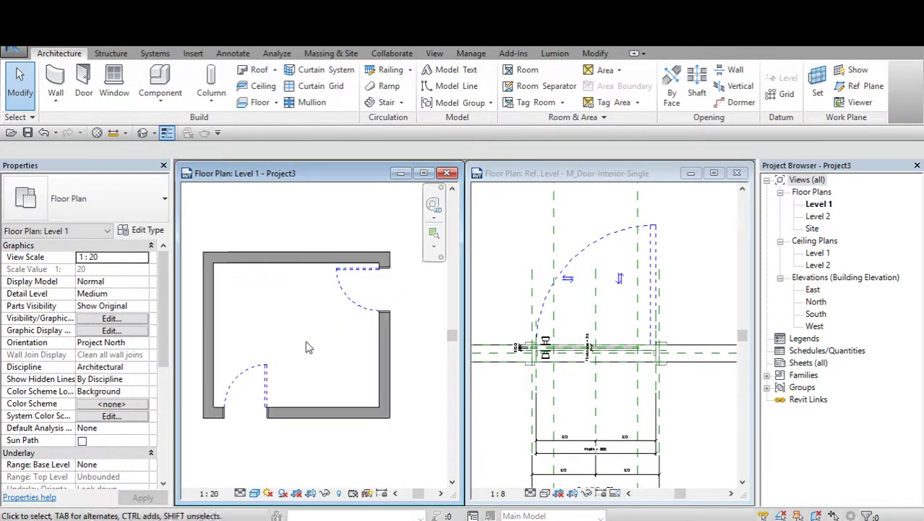
{"action": "left_click", "coordinate": [263, 374]}
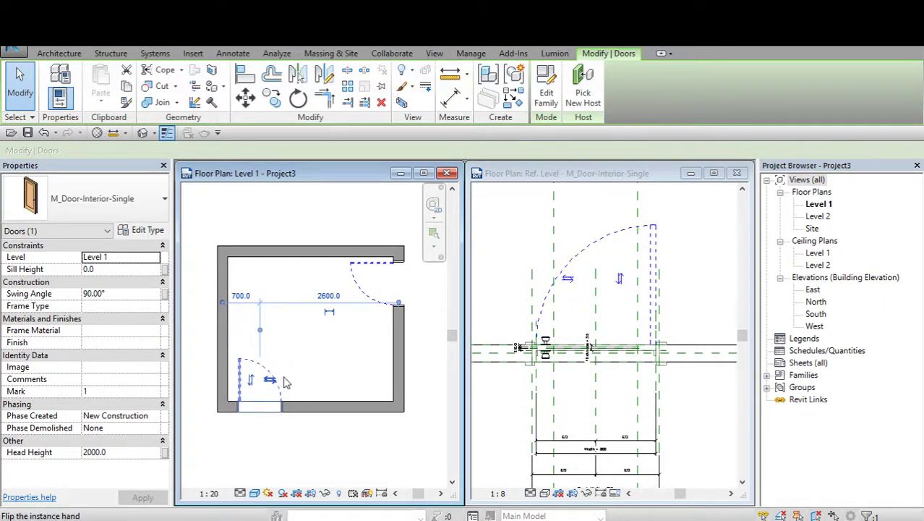
{"action": "key", "text": "Escape"}
{"action": "scroll", "coordinate": [293, 381], "scroll_direction": "down", "scroll_amount": 1}
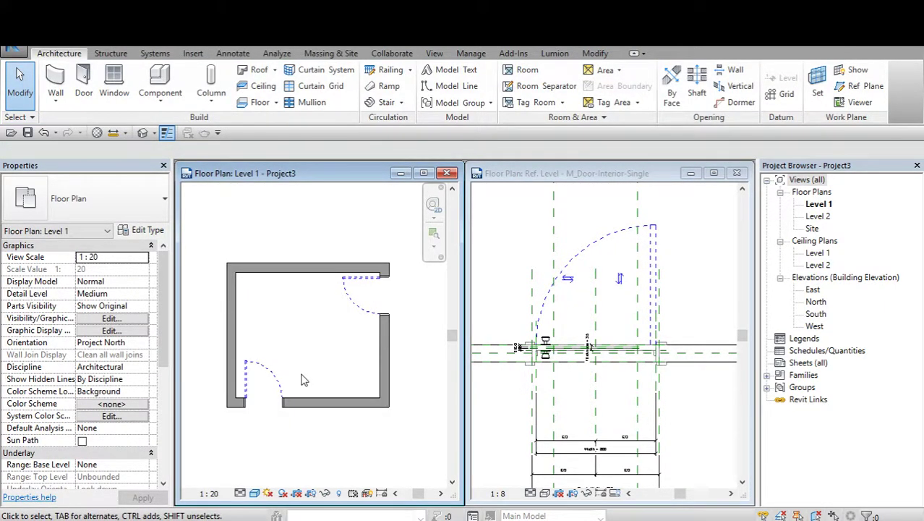